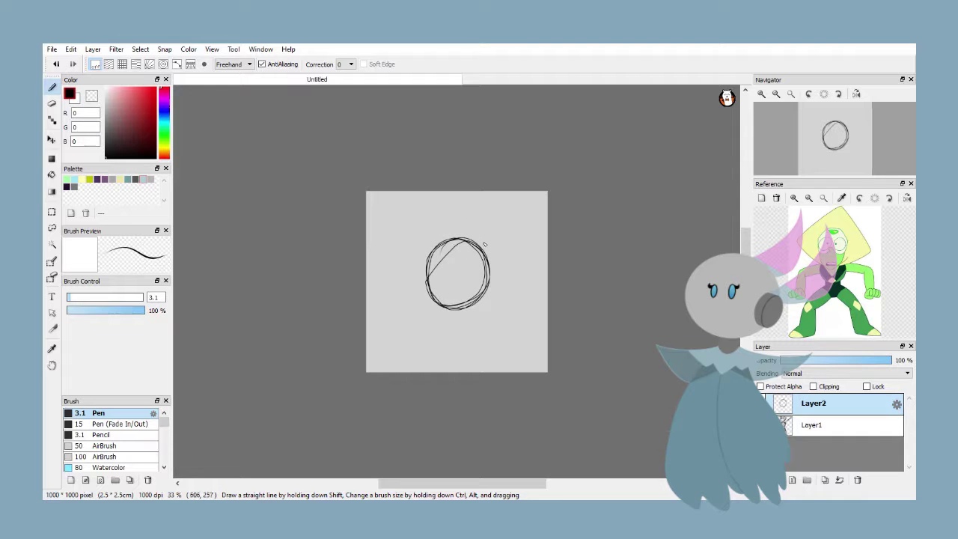
# Sketch the diamond-shaped hair outline around the head circle and shift the sketch lower on the canvas
pyautogui.moveTo(468, 194)
pyautogui.mouseDown()
pyautogui.moveTo(526, 262)
pyautogui.moveTo(509, 287)
pyautogui.moveTo(479, 302)
pyautogui.mouseUp()
pyautogui.moveTo(464, 192)
pyautogui.mouseDown()
pyautogui.moveTo(389, 259)
pyautogui.moveTo(433, 306)
pyautogui.mouseUp()
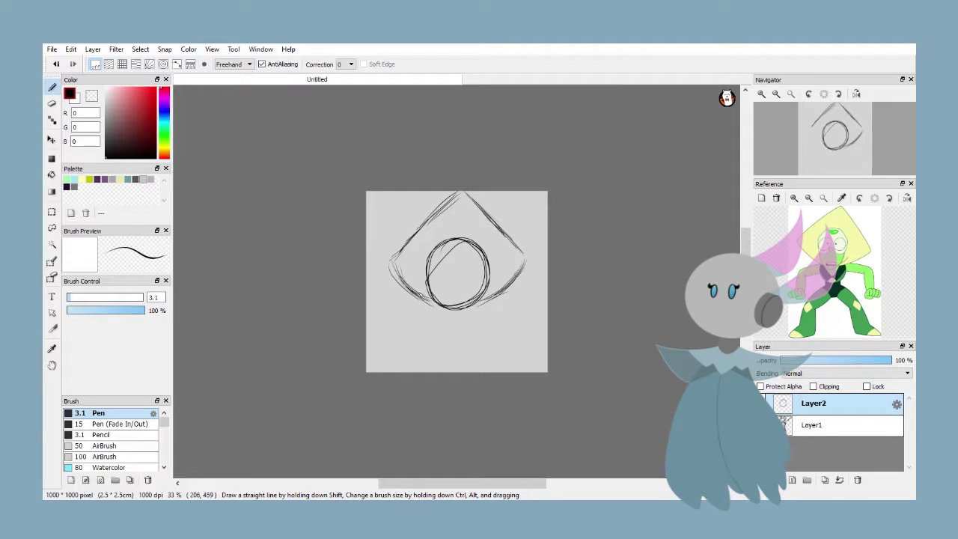
pyautogui.moveTo(391, 258); pyautogui.dragTo(429, 302)
pyautogui.moveTo(448, 196)
pyautogui.mouseDown()
pyautogui.moveTo(399, 253)
pyautogui.moveTo(490, 217)
pyautogui.mouseUp()
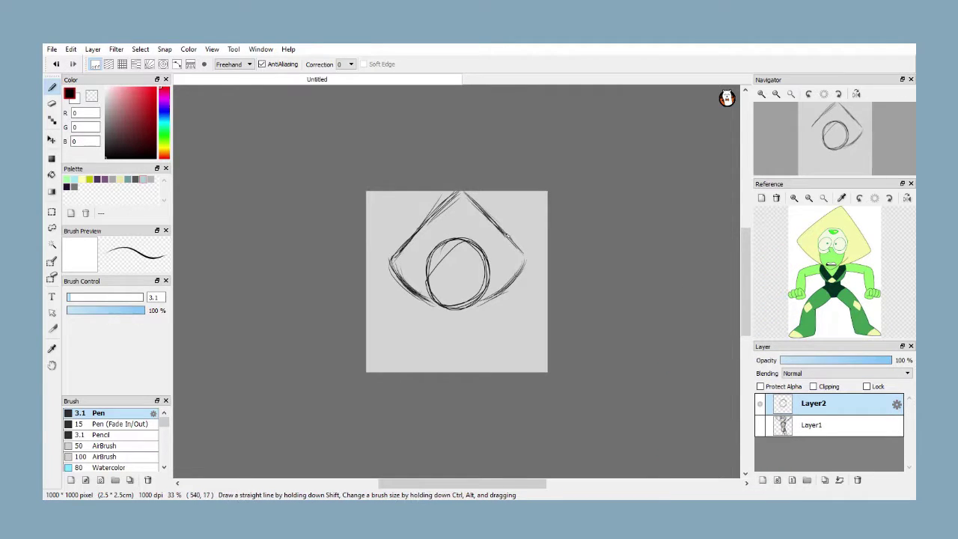
pyautogui.hotkey('ctrl', 't')
pyautogui.click(684, 482)
# Draw curved vertical and horizontal facial guidelines across the head circle for a turned, tilted face
pyautogui.scroll(3, 456, 290)
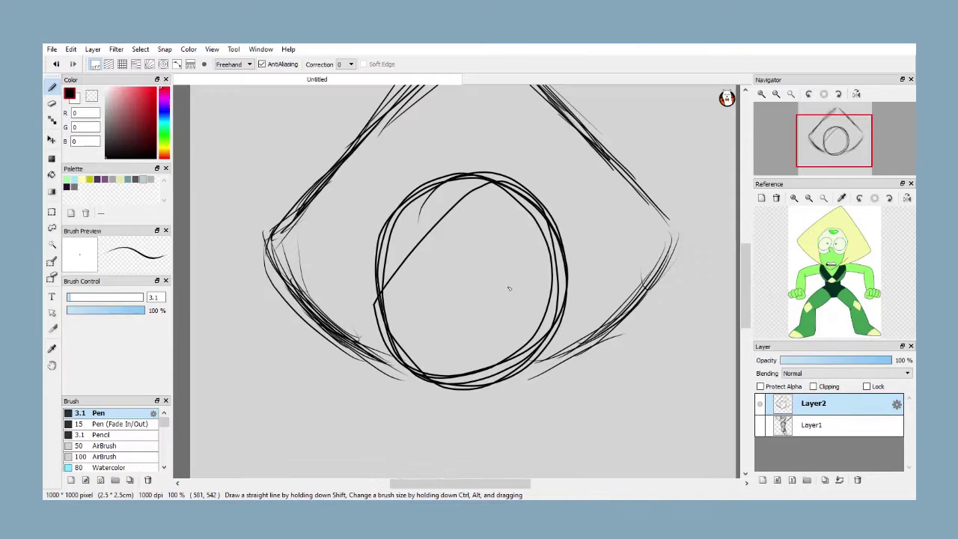
pyautogui.moveTo(504, 185)
pyautogui.mouseDown()
pyautogui.moveTo(479, 359)
pyautogui.moveTo(464, 395)
pyautogui.mouseUp()
pyautogui.moveTo(353, 280)
pyautogui.mouseDown()
pyautogui.moveTo(553, 320)
pyautogui.moveTo(573, 313)
pyautogui.mouseUp()
# Sketch thick upper lash lines and the side edges of both eyes around the horizontal guideline
pyautogui.scroll(1, 481, 283)
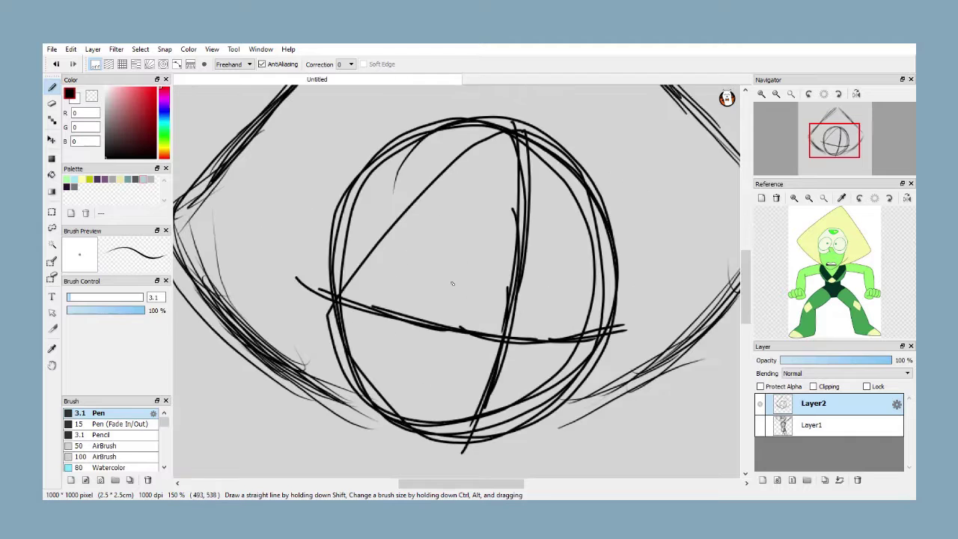
pyautogui.moveTo(488, 290)
pyautogui.mouseDown()
pyautogui.moveTo(452, 270)
pyautogui.moveTo(405, 275)
pyautogui.moveTo(483, 292)
pyautogui.moveTo(400, 271)
pyautogui.moveTo(431, 276)
pyautogui.mouseUp()
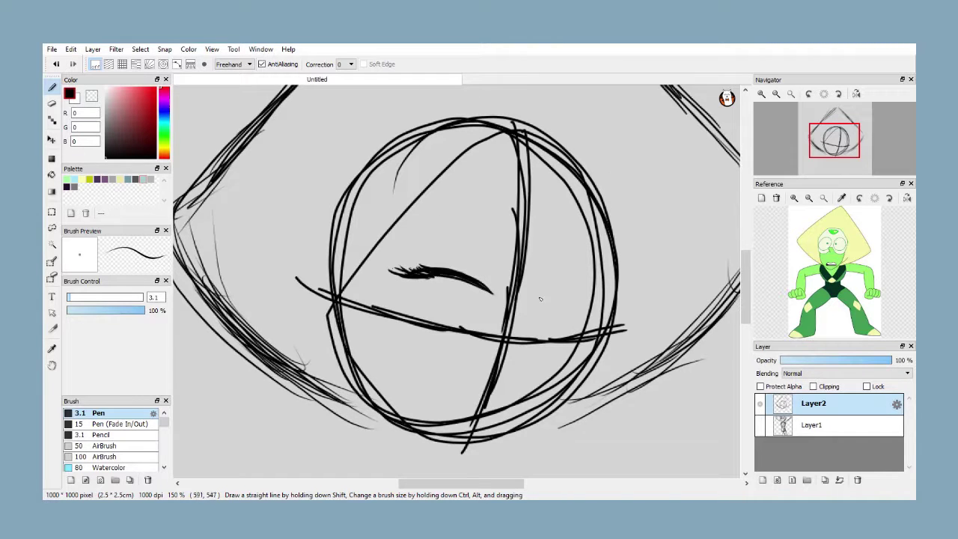
pyautogui.moveTo(531, 305); pyautogui.dragTo(597, 321)
pyautogui.scroll(2, 466, 295)
pyautogui.moveTo(522, 275); pyautogui.dragTo(527, 327)
pyautogui.moveTo(614, 297); pyautogui.dragTo(603, 338)
pyautogui.moveTo(620, 298)
pyautogui.mouseDown()
pyautogui.moveTo(605, 337)
pyautogui.moveTo(608, 319)
pyautogui.mouseUp()
pyautogui.moveTo(524, 302); pyautogui.dragTo(522, 328)
# Add oval irises and a lower lid to the eyes, and sketch a pointed nose on the vertical guideline
pyautogui.scroll(-2, 465, 287)
pyautogui.scroll(1, 454, 291)
pyautogui.moveTo(468, 260)
pyautogui.mouseDown()
pyautogui.moveTo(440, 295)
pyautogui.moveTo(442, 265)
pyautogui.moveTo(467, 274)
pyautogui.mouseUp()
pyautogui.moveTo(597, 290); pyautogui.dragTo(600, 294)
pyautogui.moveTo(474, 317); pyautogui.dragTo(431, 308)
pyautogui.moveTo(412, 295); pyautogui.dragTo(458, 316)
pyautogui.moveTo(538, 348)
pyautogui.mouseDown()
pyautogui.moveTo(557, 374)
pyautogui.moveTo(522, 389)
pyautogui.moveTo(554, 377)
pyautogui.mouseUp()
pyautogui.moveTo(538, 346); pyautogui.dragTo(524, 388)
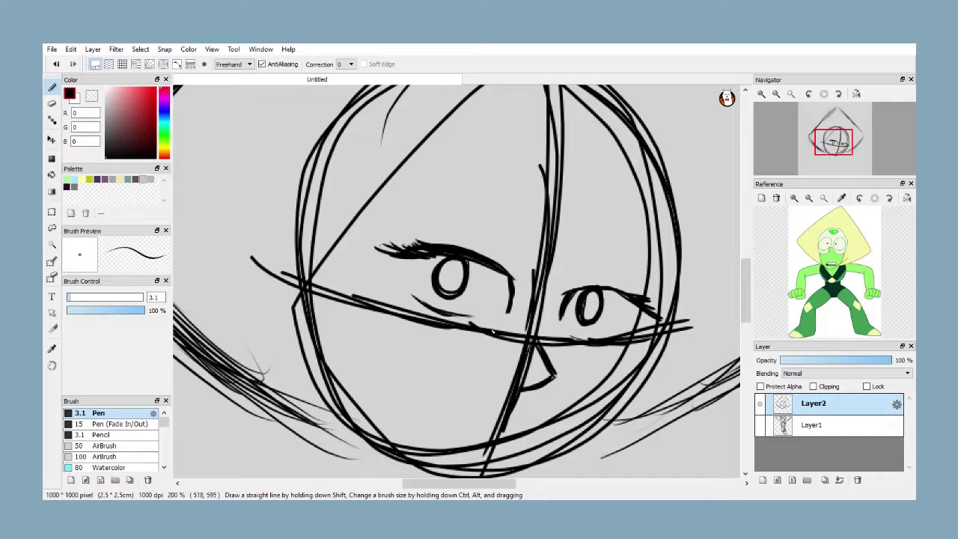
# Sketch a slanted rectangular band directly beneath each eye, following the tilt of the face
pyautogui.moveTo(451, 297)
pyautogui.mouseDown()
pyautogui.moveTo(517, 316)
pyautogui.moveTo(458, 350)
pyautogui.moveTo(432, 337)
pyautogui.mouseUp()
pyautogui.moveTo(429, 297); pyautogui.dragTo(456, 303)
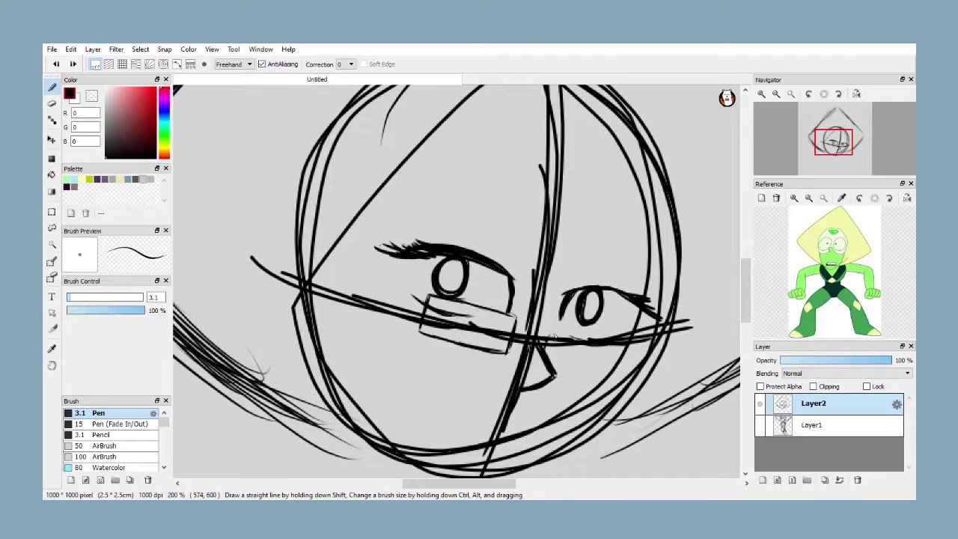
pyautogui.moveTo(553, 329); pyautogui.dragTo(612, 336)
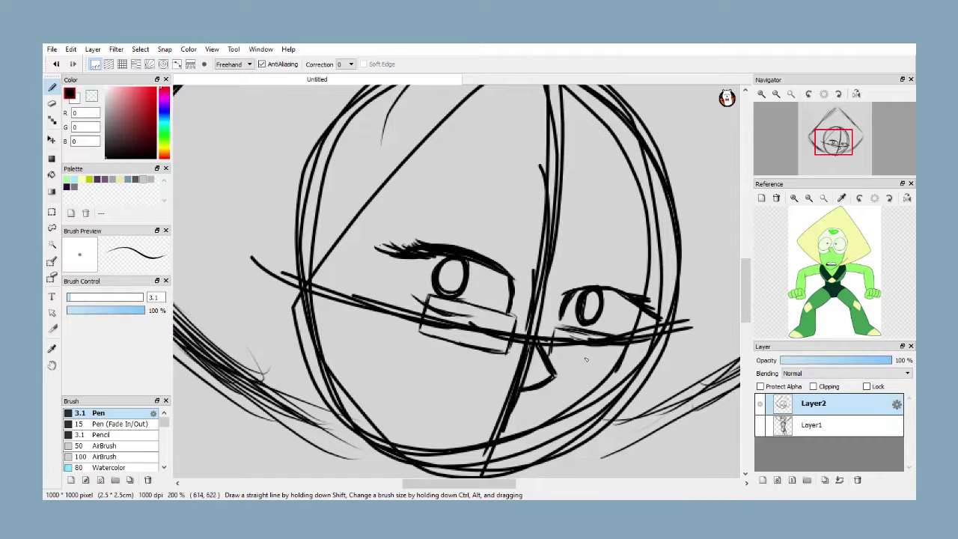
pyautogui.moveTo(552, 353)
pyautogui.mouseDown()
pyautogui.moveTo(598, 370)
pyautogui.moveTo(622, 366)
pyautogui.moveTo(630, 344)
pyautogui.mouseUp()
pyautogui.moveTo(595, 338); pyautogui.dragTo(561, 327)
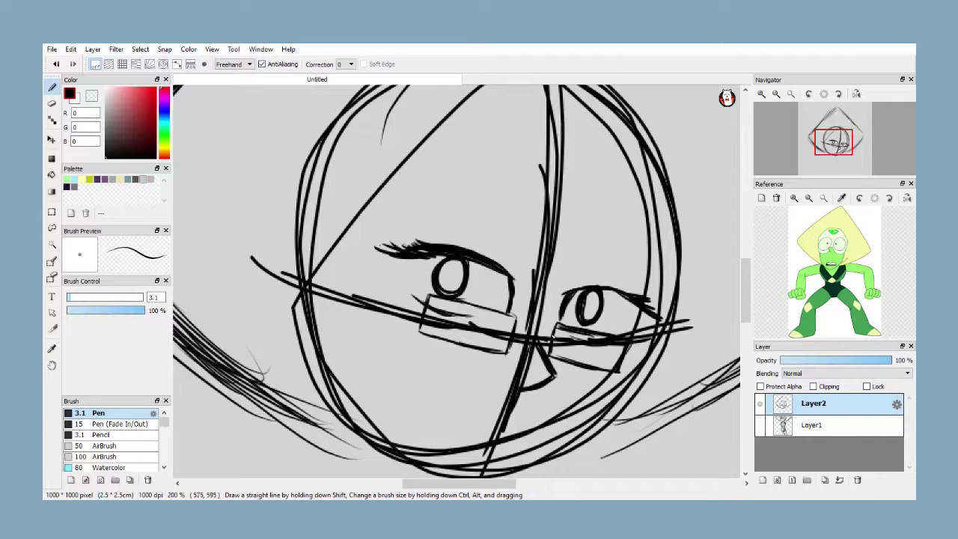
# Sketch the line extending from the left eye's outer corner and a pointed curved shape down the left cheek to the jaw
pyautogui.scroll(-2, 509, 327)
pyautogui.scroll(1, 566, 349)
pyautogui.moveTo(416, 301); pyautogui.dragTo(372, 274)
pyautogui.scroll(-1, 413, 307)
pyautogui.scroll(1, 352, 262)
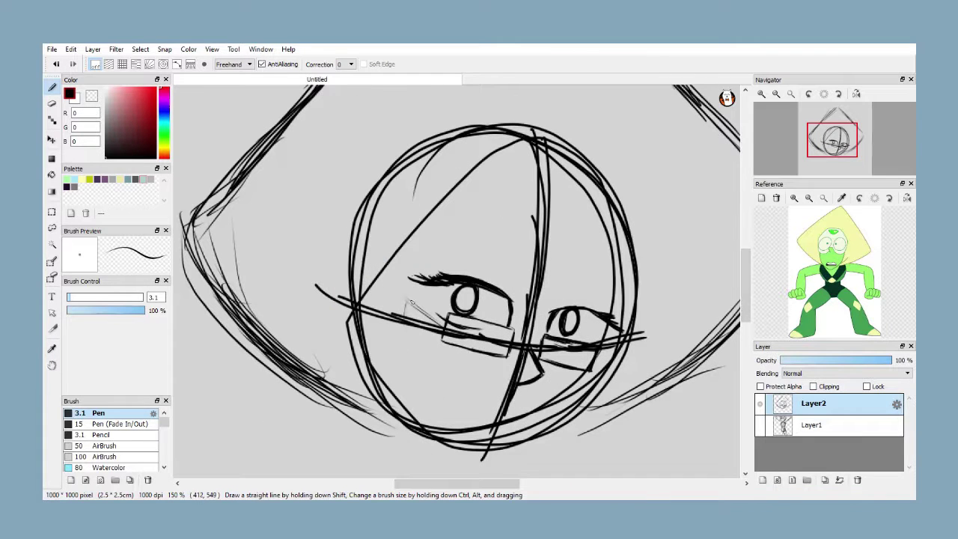
pyautogui.moveTo(403, 301); pyautogui.dragTo(419, 401)
pyautogui.moveTo(378, 371); pyautogui.dragTo(419, 402)
pyautogui.moveTo(361, 337); pyautogui.dragTo(418, 399)
pyautogui.moveTo(404, 299); pyautogui.dragTo(420, 394)
pyautogui.moveTo(405, 295)
pyautogui.mouseDown()
pyautogui.moveTo(407, 343)
pyautogui.moveTo(397, 286)
pyautogui.mouseUp()
pyautogui.moveTo(443, 323)
pyautogui.mouseDown()
pyautogui.moveTo(387, 279)
pyautogui.moveTo(392, 289)
pyautogui.mouseUp()
pyautogui.moveTo(443, 326); pyautogui.dragTo(402, 299)
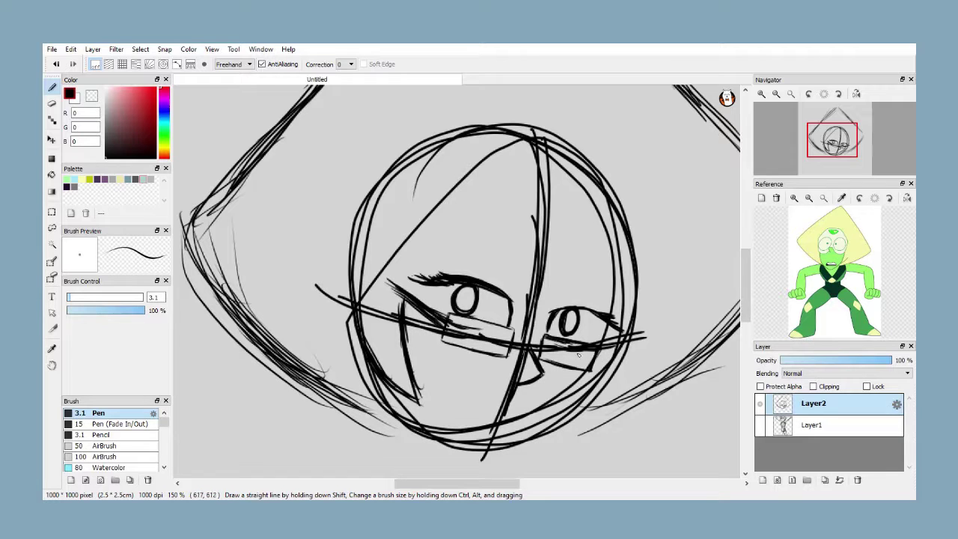
# Sketch the angled mask edges above both eyes and mark a dot below the head circle for the chin
pyautogui.moveTo(557, 249)
pyautogui.mouseDown()
pyautogui.moveTo(487, 287)
pyautogui.moveTo(416, 286)
pyautogui.moveTo(405, 309)
pyautogui.mouseUp()
pyautogui.moveTo(630, 266)
pyautogui.mouseDown()
pyautogui.moveTo(529, 298)
pyautogui.moveTo(483, 297)
pyautogui.mouseUp()
pyautogui.moveTo(661, 259); pyautogui.dragTo(636, 302)
pyautogui.moveTo(646, 291); pyautogui.dragTo(569, 308)
pyautogui.moveTo(579, 298); pyautogui.dragTo(558, 305)
pyautogui.scroll(-2, 513, 324)
pyautogui.click(492, 396)
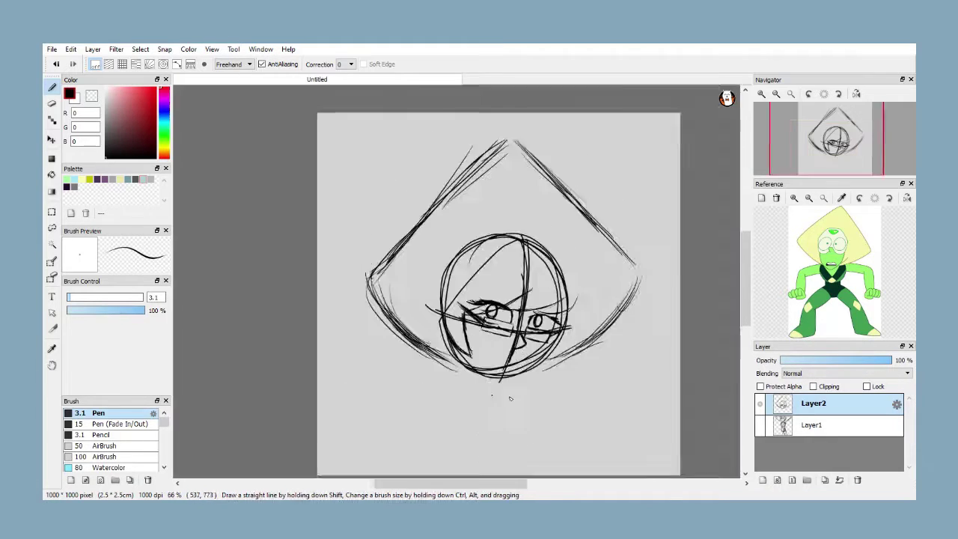
# Sketch a small smirking mouth with short upper and lower lip strokes below the left eye
pyautogui.scroll(3, 490, 389)
pyautogui.scroll(1, 537, 321)
pyautogui.moveTo(487, 270)
pyautogui.mouseDown()
pyautogui.moveTo(525, 284)
pyautogui.moveTo(451, 255)
pyautogui.moveTo(506, 278)
pyautogui.moveTo(532, 267)
pyautogui.mouseUp()
pyautogui.moveTo(466, 294); pyautogui.dragTo(510, 316)
pyautogui.moveTo(439, 246)
pyautogui.mouseDown()
pyautogui.moveTo(467, 277)
pyautogui.moveTo(496, 286)
pyautogui.moveTo(503, 260)
pyautogui.moveTo(519, 286)
pyautogui.mouseUp()
pyautogui.moveTo(488, 251); pyautogui.dragTo(533, 268)
pyautogui.scroll(-2, 528, 264)
pyautogui.scroll(2, 523, 186)
pyautogui.scroll(-3, 525, 196)
pyautogui.scroll(3, 533, 180)
# Sketch angled, frowning eyebrows above both eyes
pyautogui.moveTo(546, 206); pyautogui.dragTo(450, 142)
pyautogui.scroll(-2, 460, 156)
pyautogui.scroll(2, 465, 167)
pyautogui.moveTo(530, 241)
pyautogui.mouseDown()
pyautogui.moveTo(503, 226)
pyautogui.moveTo(409, 157)
pyautogui.mouseUp()
pyautogui.moveTo(510, 223)
pyautogui.mouseDown()
pyautogui.moveTo(476, 203)
pyautogui.moveTo(531, 215)
pyautogui.moveTo(598, 253)
pyautogui.moveTo(607, 271)
pyautogui.mouseUp()
pyautogui.scroll(-3, 464, 203)
pyautogui.scroll(3, 513, 213)
pyautogui.moveTo(580, 229)
pyautogui.mouseDown()
pyautogui.moveTo(544, 218)
pyautogui.moveTo(489, 229)
pyautogui.moveTo(597, 262)
pyautogui.mouseUp()
# Sketch the jaw and pointed chin, extending both cheeks below the head circle
pyautogui.scroll(-5, 523, 227)
pyautogui.scroll(3, 516, 269)
pyautogui.click(410, 327)
pyautogui.scroll(-3, 410, 323)
pyautogui.scroll(4, 407, 292)
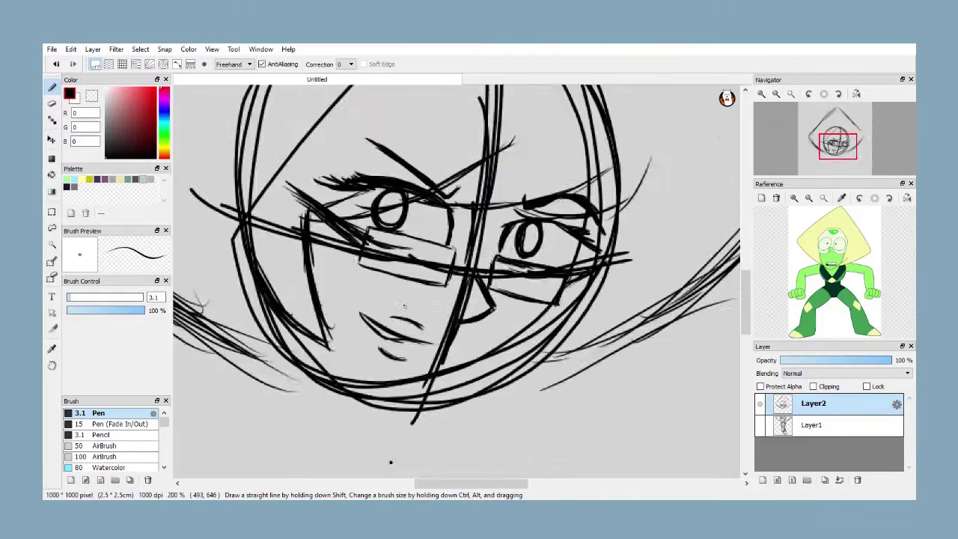
pyautogui.scroll(-1, 404, 305)
pyautogui.moveTo(565, 265)
pyautogui.mouseDown()
pyautogui.moveTo(547, 313)
pyautogui.moveTo(520, 343)
pyautogui.mouseUp()
pyautogui.moveTo(323, 316)
pyautogui.mouseDown()
pyautogui.moveTo(383, 392)
pyautogui.moveTo(410, 400)
pyautogui.moveTo(497, 365)
pyautogui.moveTo(553, 280)
pyautogui.mouseUp()
pyautogui.moveTo(561, 235)
pyautogui.mouseDown()
pyautogui.moveTo(535, 323)
pyautogui.moveTo(470, 382)
pyautogui.mouseUp()
pyautogui.scroll(-2, 383, 317)
pyautogui.moveTo(391, 326); pyautogui.dragTo(435, 313)
pyautogui.scroll(-1, 436, 314)
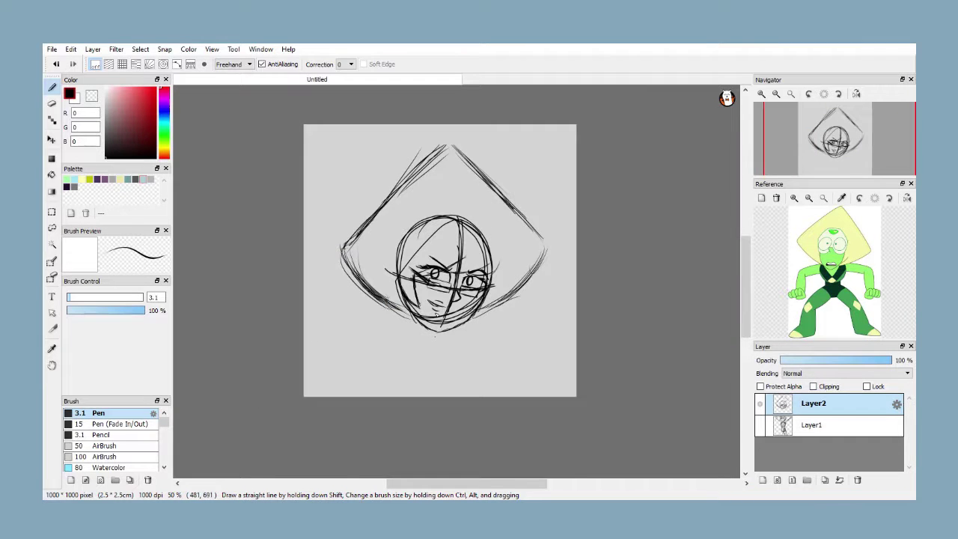
# Enlarge the whole head sketch and reposition it with a transform so it fills most of the canvas width
pyautogui.hotkey('ctrl', 't')
pyautogui.moveTo(551, 130); pyautogui.dragTo(595, 113)
pyautogui.moveTo(519, 198); pyautogui.dragTo(516, 212)
pyautogui.moveTo(583, 116); pyautogui.dragTo(574, 125)
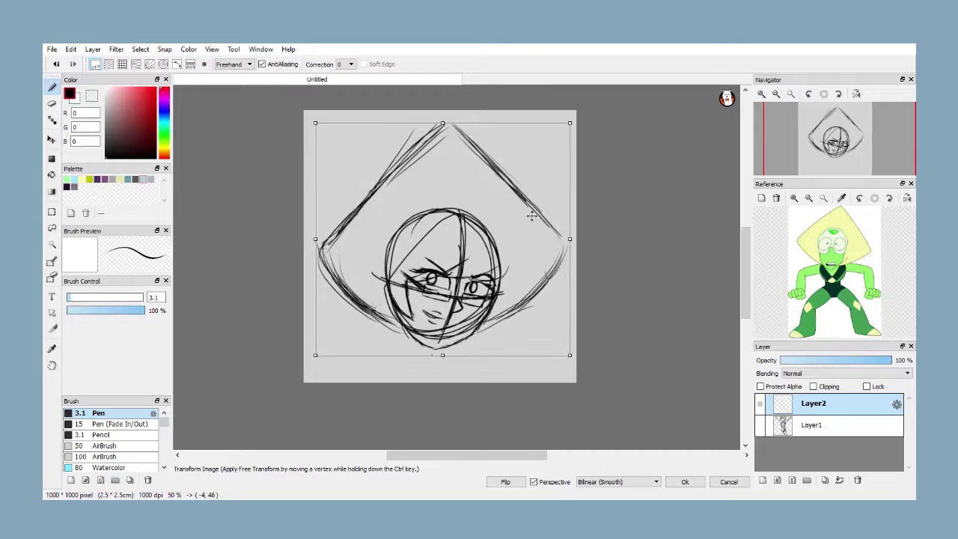
pyautogui.click(684, 482)
# Sketch both sides of the neck and its curved base beneath the chin
pyautogui.scroll(2, 395, 357)
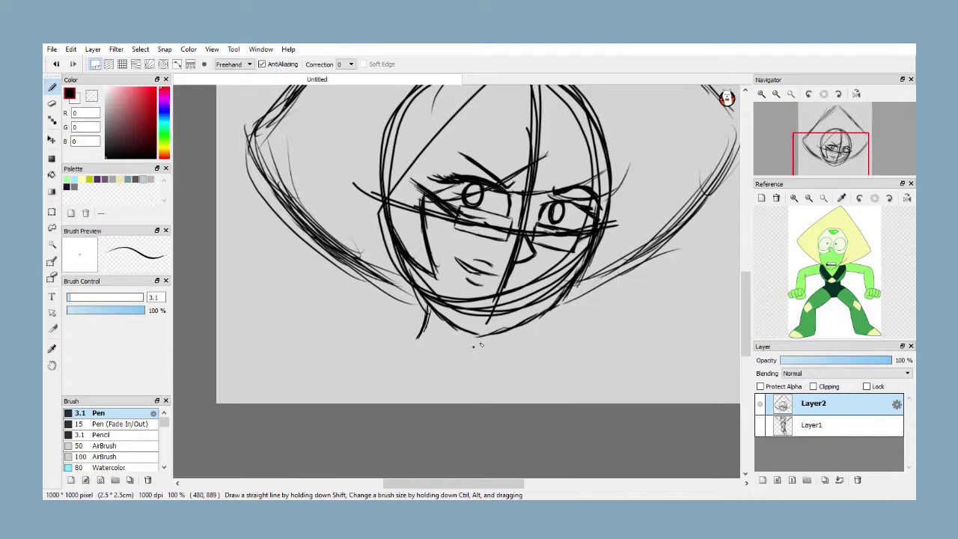
pyautogui.moveTo(473, 336)
pyautogui.mouseDown()
pyautogui.moveTo(468, 374)
pyautogui.moveTo(473, 367)
pyautogui.mouseUp()
pyautogui.moveTo(427, 357); pyautogui.dragTo(406, 378)
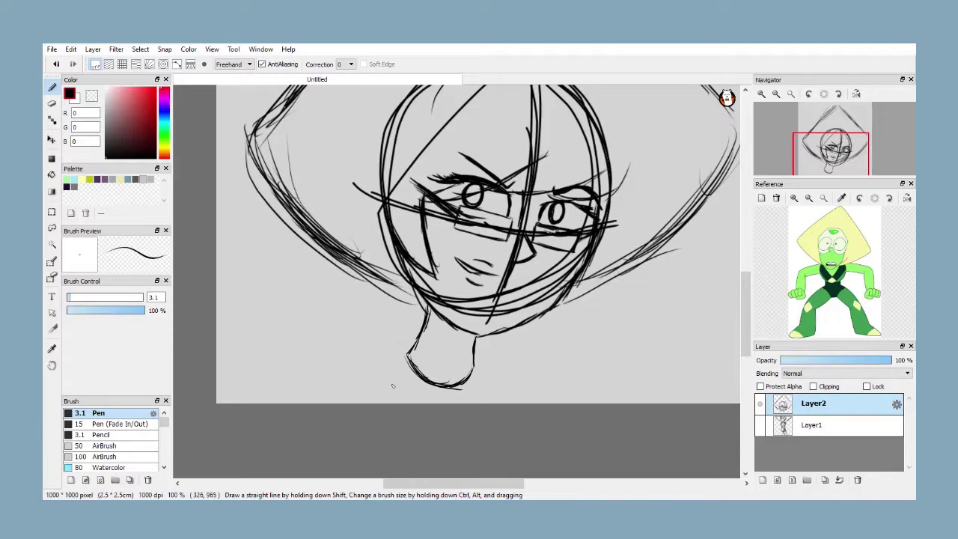
# Sketch sloping shoulder lines from the neck base and a rounded joint on the left shoulder at the canvas edge
pyautogui.moveTo(373, 403)
pyautogui.mouseDown()
pyautogui.moveTo(332, 374)
pyautogui.moveTo(323, 402)
pyautogui.mouseUp()
pyautogui.moveTo(398, 361); pyautogui.dragTo(356, 375)
pyautogui.moveTo(406, 358); pyautogui.dragTo(341, 383)
pyautogui.moveTo(473, 363); pyautogui.dragTo(542, 402)
pyautogui.moveTo(347, 377); pyautogui.dragTo(320, 403)
pyautogui.moveTo(348, 376)
pyautogui.mouseDown()
pyautogui.moveTo(317, 403)
pyautogui.moveTo(375, 399)
pyautogui.mouseUp()
pyautogui.moveTo(363, 377); pyautogui.dragTo(377, 403)
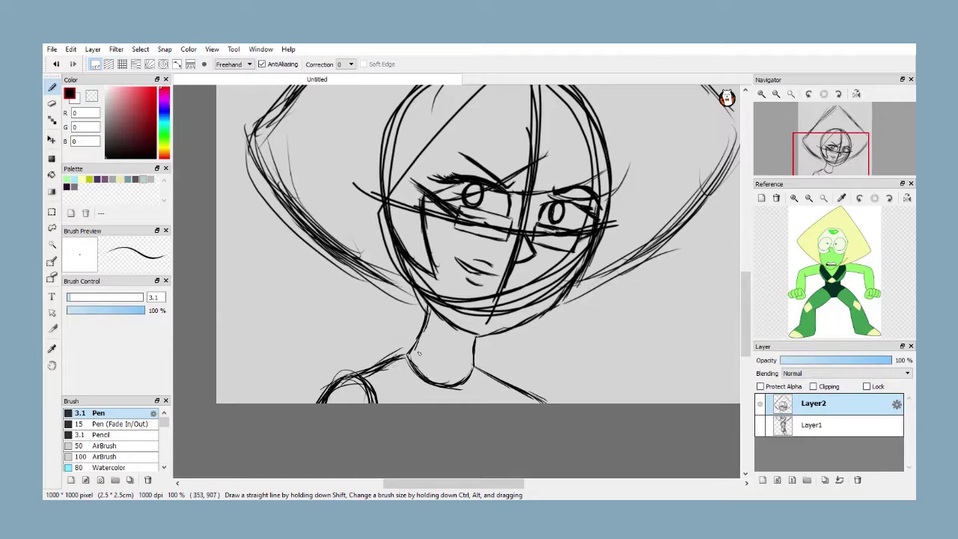
# Sketch a small V-shaped notch between the brows and an inverted, rounded triangular gem on the forehead
pyautogui.scroll(2, 537, 183)
pyautogui.moveTo(560, 282); pyautogui.dragTo(516, 311)
pyautogui.moveTo(500, 290)
pyautogui.mouseDown()
pyautogui.moveTo(514, 312)
pyautogui.moveTo(503, 305)
pyautogui.mouseUp()
pyautogui.moveTo(529, 302); pyautogui.dragTo(544, 296)
pyautogui.scroll(-5, 490, 277)
pyautogui.scroll(3, 501, 255)
pyautogui.scroll(-3, 509, 232)
pyautogui.scroll(1, 509, 232)
pyautogui.moveTo(504, 170); pyautogui.dragTo(552, 182)
pyautogui.moveTo(497, 178); pyautogui.dragTo(523, 208)
pyautogui.moveTo(527, 199); pyautogui.dragTo(543, 204)
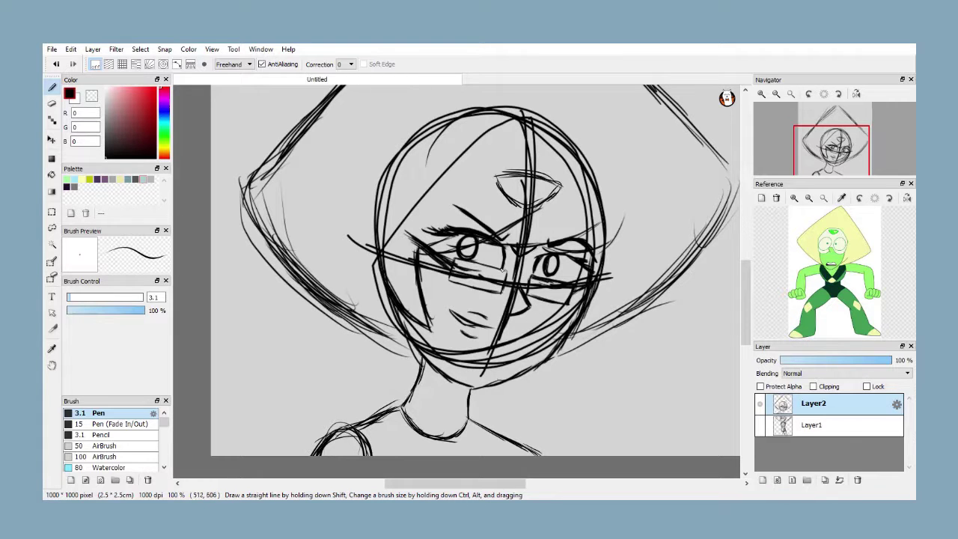
# Lower the opacity of the sketch layer Layer2 and add a new layer above it
pyautogui.click(826, 360)
pyautogui.click(762, 479)
# Set the pen's Correction to 34 and its brush size to 6.4 for inking, undoing the test stroke
pyautogui.click(347, 65)
pyautogui.scroll(-4, 362, 267)
pyautogui.scroll(2, 442, 171)
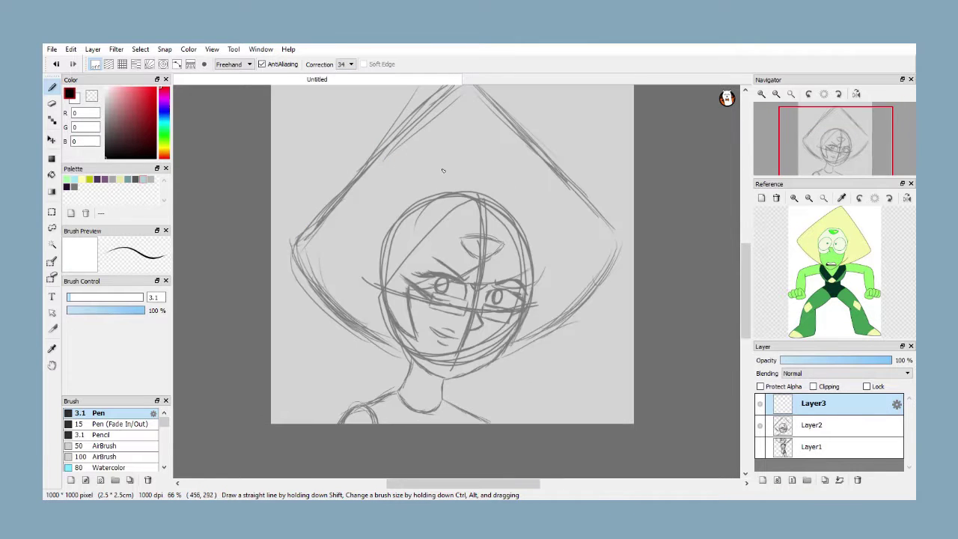
pyautogui.scroll(-3, 424, 236)
pyautogui.scroll(4, 570, 298)
pyautogui.scroll(2, 608, 279)
pyautogui.scroll(-2, 614, 264)
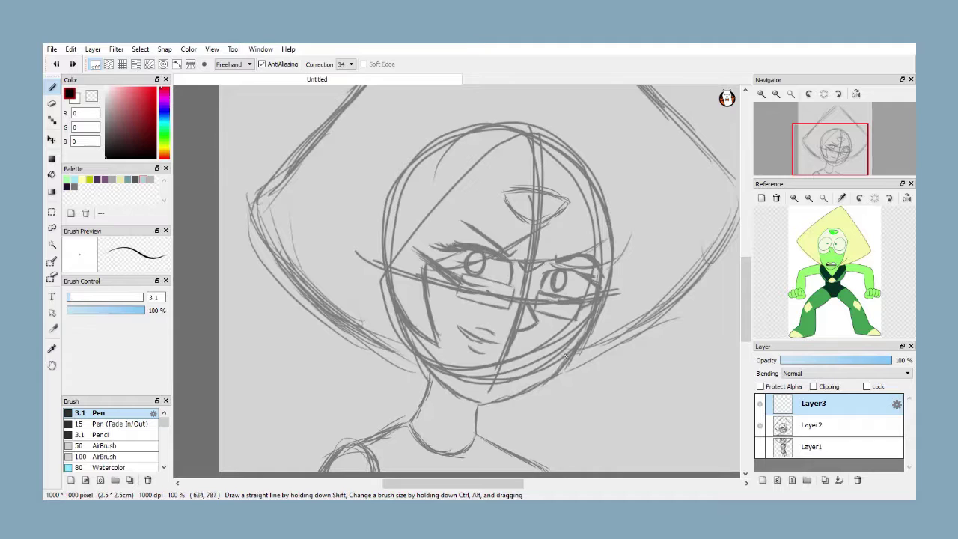
pyautogui.moveTo(546, 292)
pyautogui.mouseDown()
pyautogui.moveTo(587, 335)
pyautogui.moveTo(539, 315)
pyautogui.mouseUp()
pyautogui.hotkey('ctrl', 'z')
pyautogui.click(75, 298)
# Try inking the jaw and chin contour in single strokes from either end on the new layer
pyautogui.moveTo(613, 261)
pyautogui.mouseDown()
pyautogui.moveTo(553, 376)
pyautogui.moveTo(477, 402)
pyautogui.mouseUp()
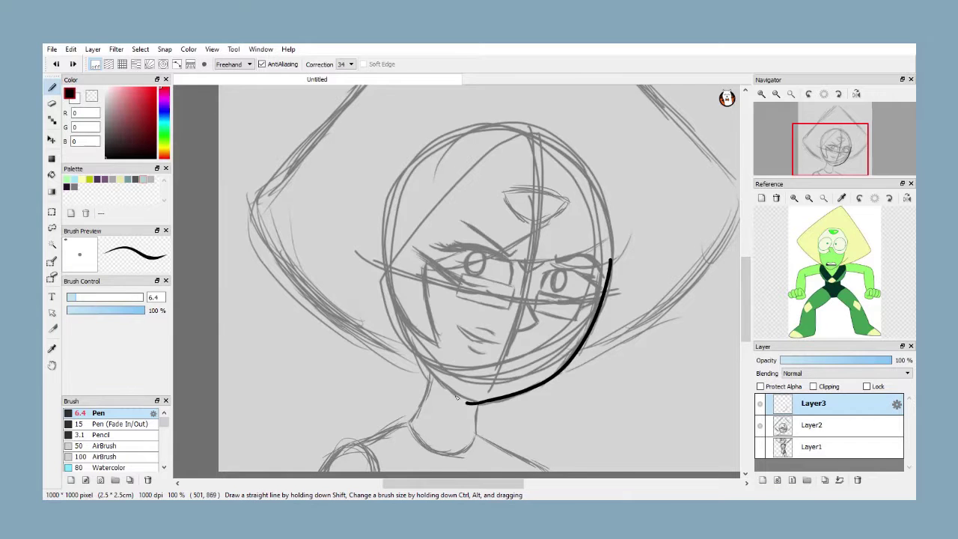
pyautogui.moveTo(479, 401); pyautogui.dragTo(447, 391)
pyautogui.hotkey('ctrl', 'z')
pyautogui.moveTo(611, 261)
pyautogui.mouseDown()
pyautogui.moveTo(469, 398)
pyautogui.moveTo(441, 383)
pyautogui.mouseUp()
pyautogui.hotkey('ctrl', 'z')
pyautogui.moveTo(440, 382)
pyautogui.mouseDown()
pyautogui.moveTo(480, 404)
pyautogui.moveTo(578, 341)
pyautogui.mouseUp()
pyautogui.hotkey('ctrl', 'z')
pyautogui.hotkey('ctrl', 'z')
pyautogui.hotkey('ctrl', 'z')
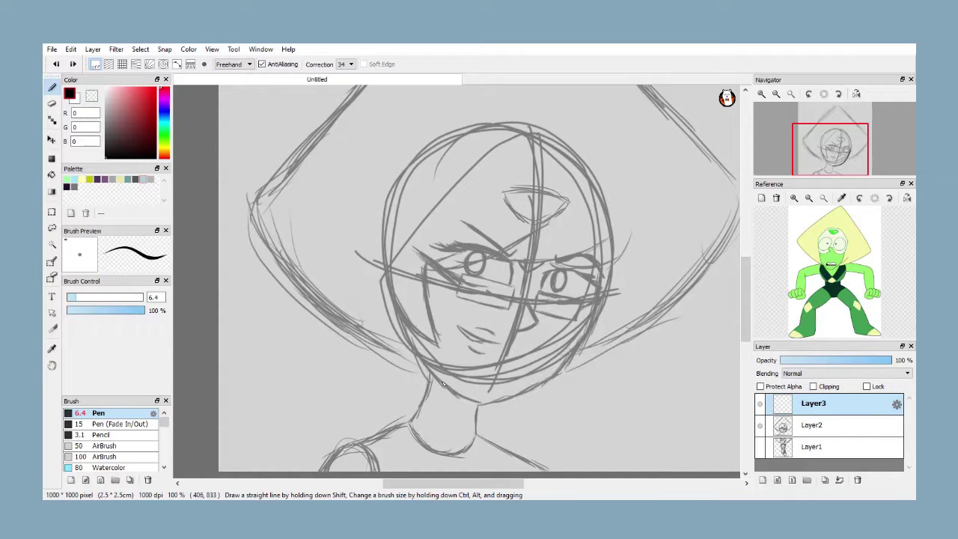
# Ink the jawline on Layer3 from the top of the neck around the chin and up to the right cheek
pyautogui.moveTo(442, 382); pyautogui.dragTo(598, 309)
pyautogui.moveTo(579, 347); pyautogui.dragTo(603, 273)
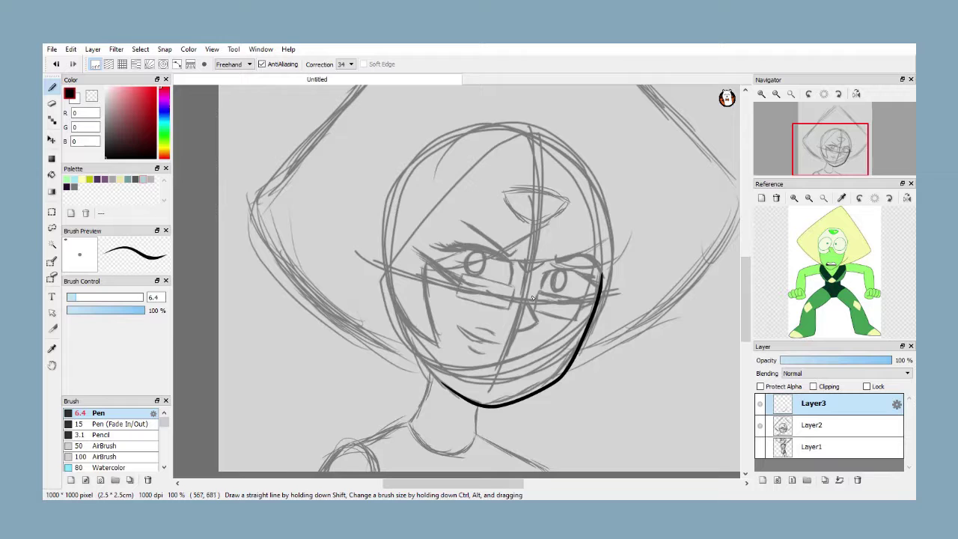
# Try inking the edges of the left rectangular glasses lens on the line art layer
pyautogui.scroll(2, 487, 268)
pyautogui.moveTo(545, 309)
pyautogui.mouseDown()
pyautogui.moveTo(435, 296)
pyautogui.moveTo(430, 322)
pyautogui.moveTo(550, 332)
pyautogui.moveTo(516, 301)
pyautogui.moveTo(462, 291)
pyautogui.moveTo(543, 307)
pyautogui.moveTo(526, 361)
pyautogui.mouseUp()
pyautogui.hotkey('ctrl', 'z')
pyautogui.hotkey('ctrl', 'z')
pyautogui.hotkey('ctrl', 'z')
pyautogui.moveTo(527, 362)
pyautogui.mouseDown()
pyautogui.moveTo(428, 327)
pyautogui.moveTo(529, 358)
pyautogui.mouseUp()
pyautogui.hotkey('ctrl', 'z')
pyautogui.hotkey('ctrl', 'z')
pyautogui.moveTo(452, 289)
pyautogui.mouseDown()
pyautogui.moveTo(424, 335)
pyautogui.moveTo(430, 299)
pyautogui.moveTo(449, 338)
pyautogui.moveTo(429, 318)
pyautogui.moveTo(462, 340)
pyautogui.moveTo(423, 322)
pyautogui.moveTo(454, 341)
pyautogui.mouseUp()
pyautogui.hotkey('ctrl', 'z')
pyautogui.hotkey('ctrl', 'z')
pyautogui.hotkey('ctrl', 'z')
# Ink the glasses on Layer3 as two tilted rectangular lenses joined by a short bridge, undoing the unsatisfactory strokes
pyautogui.moveTo(578, 341)
pyautogui.mouseDown()
pyautogui.moveTo(548, 335)
pyautogui.moveTo(591, 337)
pyautogui.moveTo(585, 346)
pyautogui.moveTo(685, 342)
pyautogui.moveTo(676, 378)
pyautogui.mouseUp()
pyautogui.hotkey('ctrl', 'z')
pyautogui.hotkey('ctrl', 'z')
pyautogui.hotkey('ctrl', 'z')
pyautogui.hotkey('ctrl', 'z')
pyautogui.hotkey('ctrl', 'z')
pyautogui.hotkey('ctrl', 'z')
pyautogui.hotkey('ctrl', 'z')
pyautogui.hotkey('ctrl', 'z')
pyautogui.moveTo(591, 317)
pyautogui.mouseDown()
pyautogui.moveTo(689, 338)
pyautogui.moveTo(662, 383)
pyautogui.moveTo(584, 357)
pyautogui.mouseUp()
pyautogui.moveTo(584, 358); pyautogui.dragTo(591, 317)
pyautogui.hotkey('ctrl', 'z')
pyautogui.moveTo(441, 285)
pyautogui.mouseDown()
pyautogui.moveTo(547, 312)
pyautogui.moveTo(430, 327)
pyautogui.moveTo(528, 353)
pyautogui.mouseUp()
pyautogui.moveTo(546, 312); pyautogui.dragTo(534, 355)
# Ink the left eye with a thick curved upper lid, flared outer lashes and an oval iris above the lens
pyautogui.moveTo(538, 296)
pyautogui.mouseDown()
pyautogui.moveTo(527, 241)
pyautogui.moveTo(398, 205)
pyautogui.mouseUp()
pyautogui.hotkey('ctrl', 'z')
pyautogui.moveTo(471, 235); pyautogui.dragTo(391, 214)
pyautogui.moveTo(445, 234); pyautogui.dragTo(379, 217)
pyautogui.moveTo(456, 233); pyautogui.dragTo(375, 217)
pyautogui.moveTo(442, 234)
pyautogui.mouseDown()
pyautogui.moveTo(375, 225)
pyautogui.moveTo(517, 254)
pyautogui.moveTo(532, 307)
pyautogui.mouseUp()
pyautogui.moveTo(532, 298)
pyautogui.mouseDown()
pyautogui.moveTo(530, 268)
pyautogui.moveTo(507, 241)
pyautogui.mouseUp()
pyautogui.moveTo(520, 249); pyautogui.dragTo(533, 297)
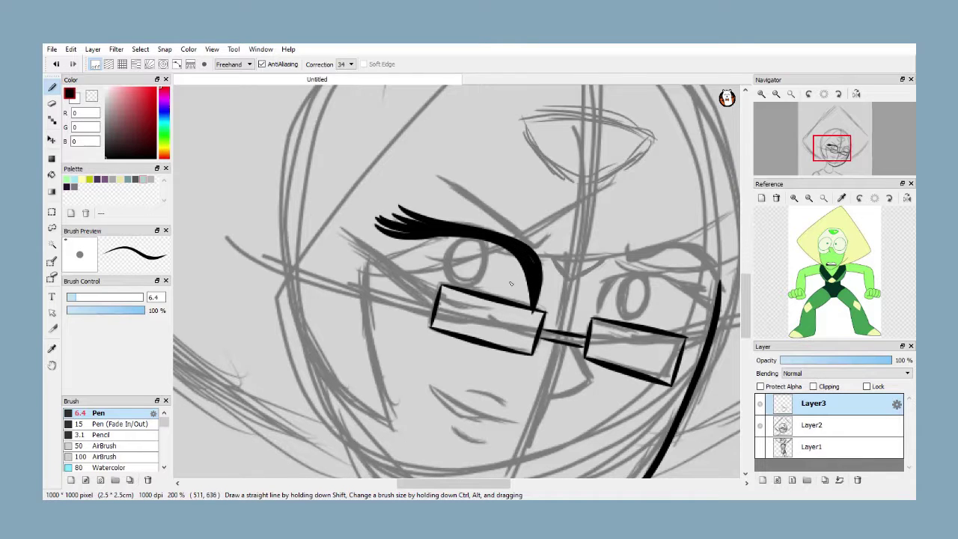
pyautogui.moveTo(490, 245); pyautogui.dragTo(468, 237)
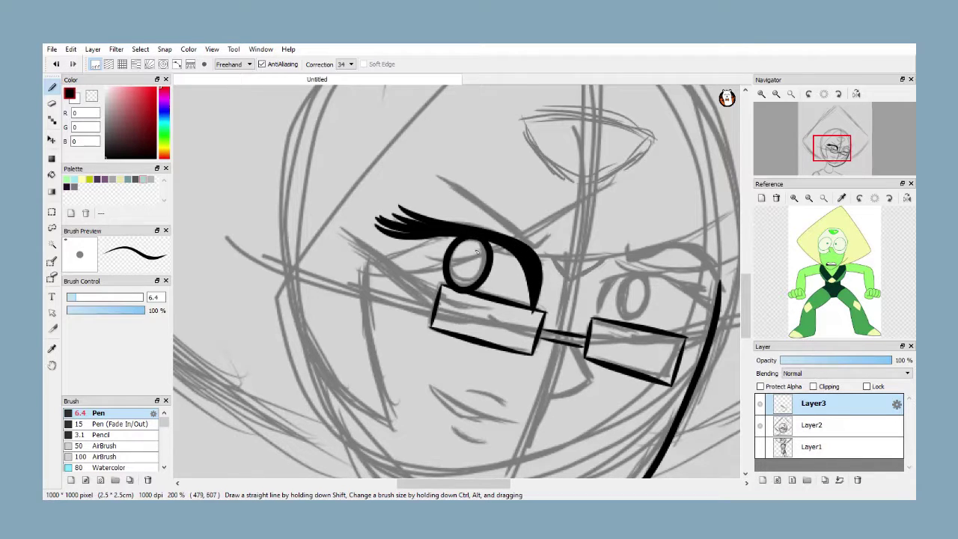
# Ink the right eye with its oval iris, curved upper lid and outer lashes above the right lens
pyautogui.moveTo(548, 253); pyautogui.dragTo(490, 216)
pyautogui.moveTo(539, 283)
pyautogui.mouseDown()
pyautogui.moveTo(649, 274)
pyautogui.moveTo(671, 285)
pyautogui.mouseUp()
pyautogui.hotkey('ctrl', 'z')
pyautogui.moveTo(539, 279); pyautogui.dragTo(660, 271)
pyautogui.hotkey('ctrl', 'z')
pyautogui.moveTo(617, 239)
pyautogui.mouseDown()
pyautogui.moveTo(678, 257)
pyautogui.moveTo(669, 244)
pyautogui.mouseUp()
pyautogui.moveTo(598, 270)
pyautogui.mouseDown()
pyautogui.moveTo(586, 240)
pyautogui.moveTo(561, 253)
pyautogui.moveTo(589, 243)
pyautogui.mouseUp()
pyautogui.hotkey('ctrl', 'z')
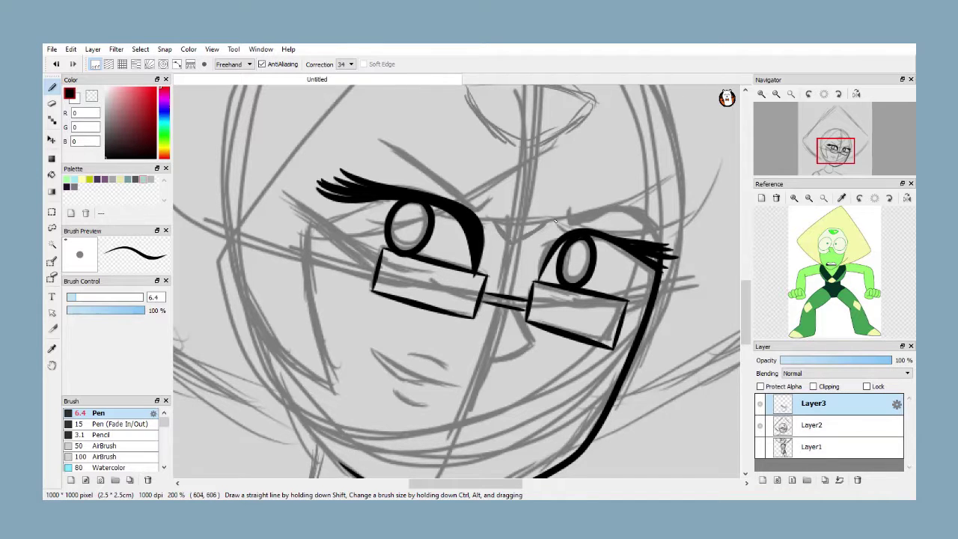
# Ink the angular nose from the glasses bridge down to its tip, redoing the first stroke
pyautogui.scroll(-1, 597, 168)
pyautogui.scroll(2, 523, 288)
pyautogui.moveTo(544, 258)
pyautogui.mouseDown()
pyautogui.moveTo(550, 265)
pyautogui.moveTo(515, 320)
pyautogui.mouseUp()
pyautogui.hotkey('ctrl', 'z')
pyautogui.moveTo(548, 257)
pyautogui.mouseDown()
pyautogui.moveTo(575, 301)
pyautogui.moveTo(508, 335)
pyautogui.mouseUp()
# Ink the smirking mouth with its lip line, upper lip curve and the short line beneath the lower lip
pyautogui.moveTo(466, 376)
pyautogui.mouseDown()
pyautogui.moveTo(367, 343)
pyautogui.moveTo(335, 300)
pyautogui.mouseUp()
pyautogui.moveTo(369, 355); pyautogui.dragTo(409, 354)
pyautogui.hotkey('ctrl', 'z')
pyautogui.moveTo(337, 319); pyautogui.dragTo(398, 369)
pyautogui.hotkey('ctrl', 'z')
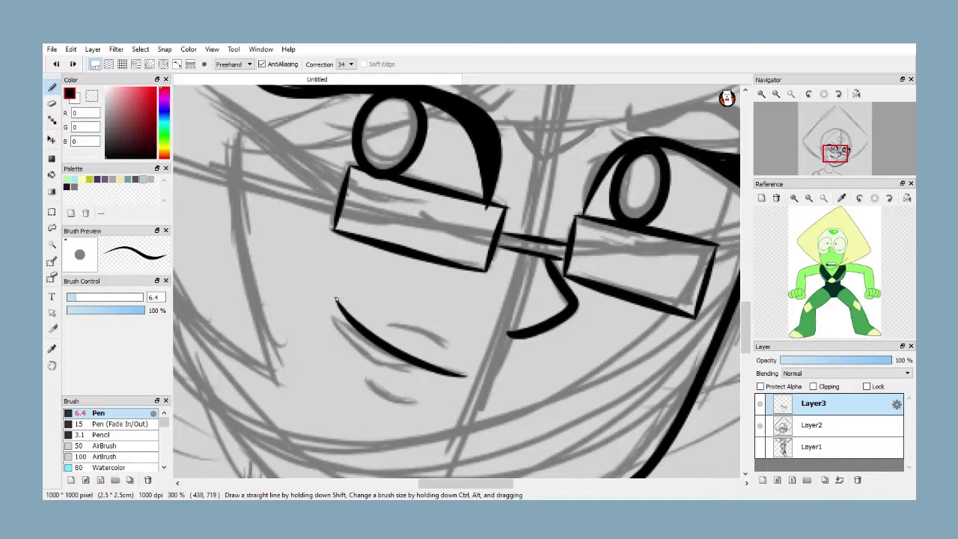
pyautogui.moveTo(336, 300); pyautogui.dragTo(427, 368)
pyautogui.moveTo(385, 327)
pyautogui.mouseDown()
pyautogui.moveTo(428, 331)
pyautogui.moveTo(448, 346)
pyautogui.mouseUp()
pyautogui.hotkey('ctrl', 'z')
pyautogui.moveTo(385, 327)
pyautogui.mouseDown()
pyautogui.moveTo(427, 330)
pyautogui.moveTo(450, 351)
pyautogui.mouseUp()
pyautogui.moveTo(365, 380); pyautogui.dragTo(416, 402)
pyautogui.hotkey('ctrl', 'z')
pyautogui.moveTo(345, 362); pyautogui.dragTo(416, 402)
# Ink the rounded triangular gem on the forehead over the sketch
pyautogui.scroll(-3, 430, 281)
pyautogui.scroll(2, 498, 178)
pyautogui.moveTo(382, 205)
pyautogui.mouseDown()
pyautogui.moveTo(482, 208)
pyautogui.moveTo(458, 305)
pyautogui.moveTo(379, 214)
pyautogui.mouseUp()
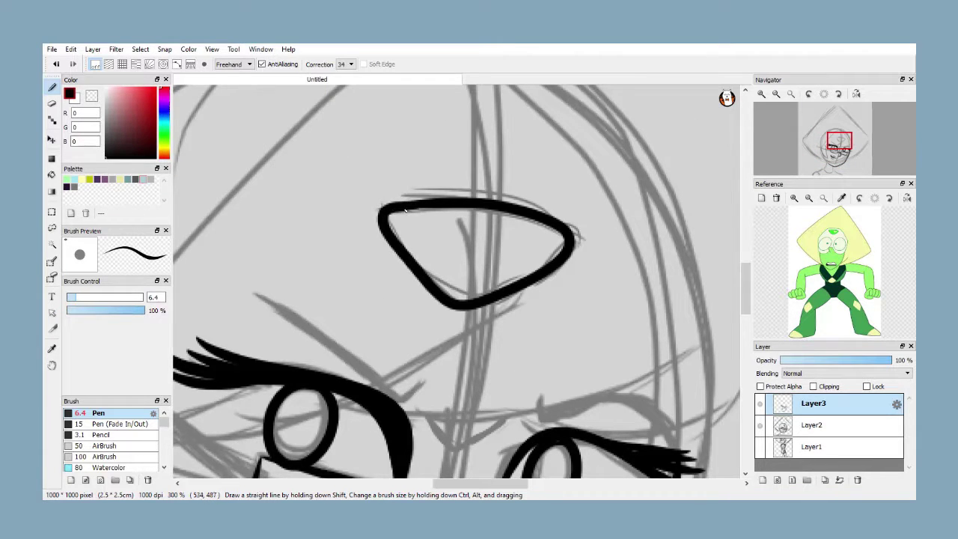
# Ink the fringe edge from the gem down to the left eye and sweeping across above the right eye
pyautogui.scroll(-2, 412, 211)
pyautogui.scroll(1, 490, 208)
pyautogui.moveTo(559, 175); pyautogui.dragTo(436, 253)
pyautogui.hotkey('ctrl', 'z')
pyautogui.moveTo(524, 196)
pyautogui.mouseDown()
pyautogui.moveTo(353, 264)
pyautogui.moveTo(666, 230)
pyautogui.mouseUp()
pyautogui.moveTo(522, 289)
pyautogui.mouseDown()
pyautogui.moveTo(680, 259)
pyautogui.moveTo(540, 287)
pyautogui.moveTo(665, 280)
pyautogui.mouseUp()
pyautogui.hotkey('ctrl', 'z')
pyautogui.scroll(-3, 464, 215)
pyautogui.scroll(4, 385, 192)
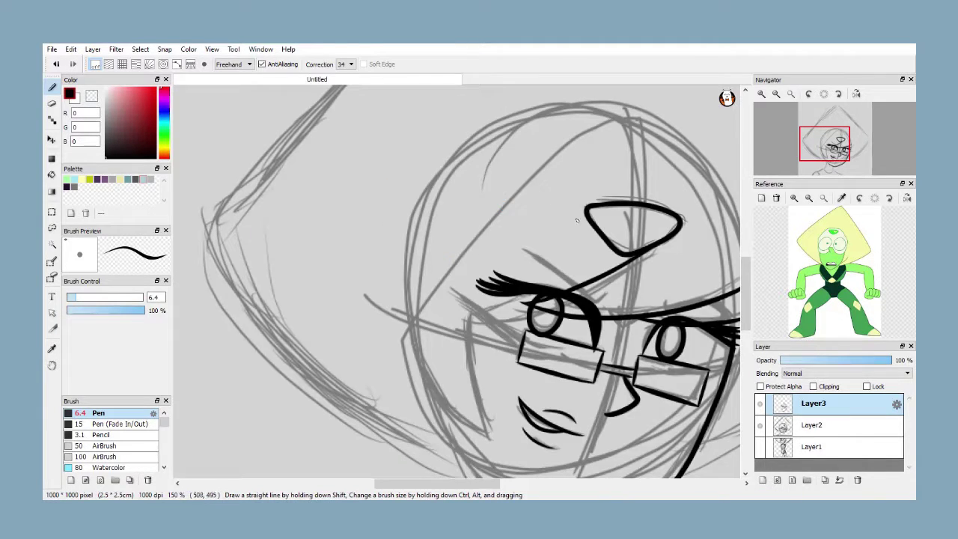
# Ink a small pointed hair tuft beside the gem and the hairline running from it down to the left lashes
pyautogui.moveTo(586, 207)
pyautogui.mouseDown()
pyautogui.moveTo(561, 240)
pyautogui.moveTo(470, 302)
pyautogui.mouseUp()
pyautogui.scroll(-4, 555, 195)
pyautogui.scroll(4, 560, 197)
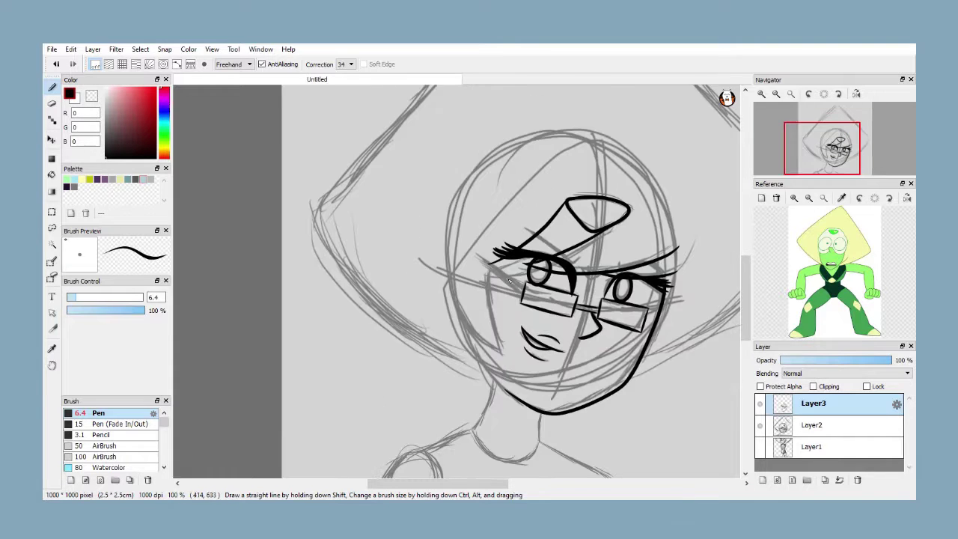
pyautogui.hotkey('ctrl', 'z')
pyautogui.moveTo(569, 202); pyautogui.dragTo(575, 251)
pyautogui.moveTo(575, 250); pyautogui.dragTo(558, 178)
pyautogui.hotkey('ctrl', 'z')
pyautogui.moveTo(555, 228); pyautogui.dragTo(458, 298)
# Ink the pointed hair lock framing the left cheek and save the drawing as dttdtdi886.mdp
pyautogui.moveTo(452, 332); pyautogui.dragTo(491, 445)
pyautogui.hotkey('ctrl', 'z')
pyautogui.moveTo(458, 300)
pyautogui.mouseDown()
pyautogui.moveTo(486, 429)
pyautogui.moveTo(389, 312)
pyautogui.mouseUp()
pyautogui.hotkey('ctrl', 'z')
pyautogui.moveTo(486, 428)
pyautogui.mouseDown()
pyautogui.moveTo(377, 320)
pyautogui.moveTo(390, 374)
pyautogui.mouseUp()
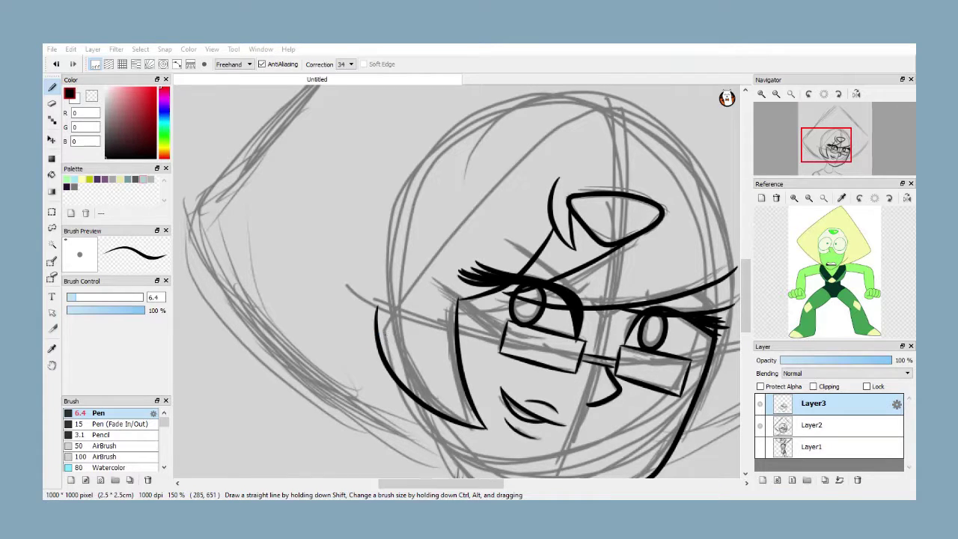
pyautogui.hotkey('ctrl', 's')
# Ink both sides of the neck and continue the lines along the shoulders to the canvas edge
pyautogui.scroll(-3, 438, 432)
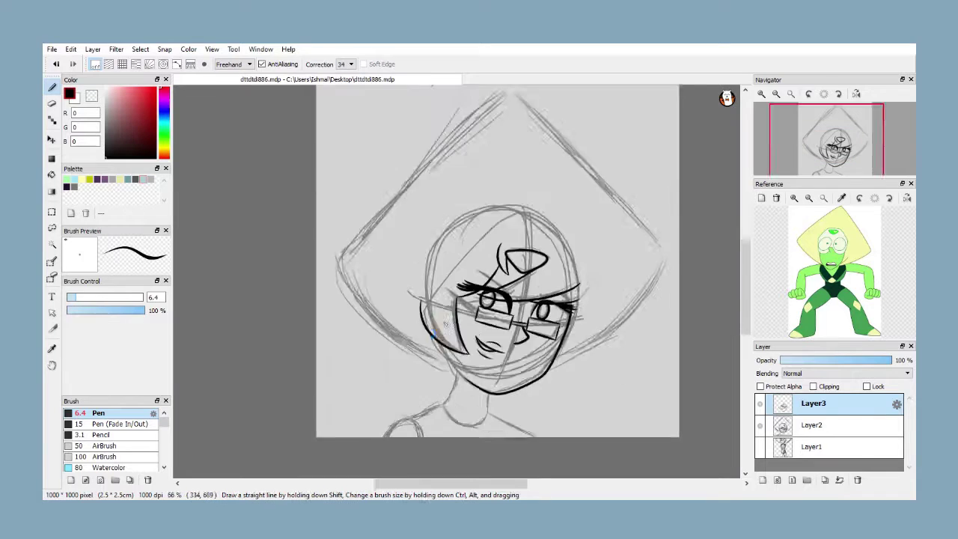
pyautogui.scroll(1, 437, 433)
pyautogui.moveTo(464, 173)
pyautogui.mouseDown()
pyautogui.moveTo(442, 313)
pyautogui.moveTo(342, 381)
pyautogui.mouseUp()
pyautogui.moveTo(572, 323); pyautogui.dragTo(677, 380)
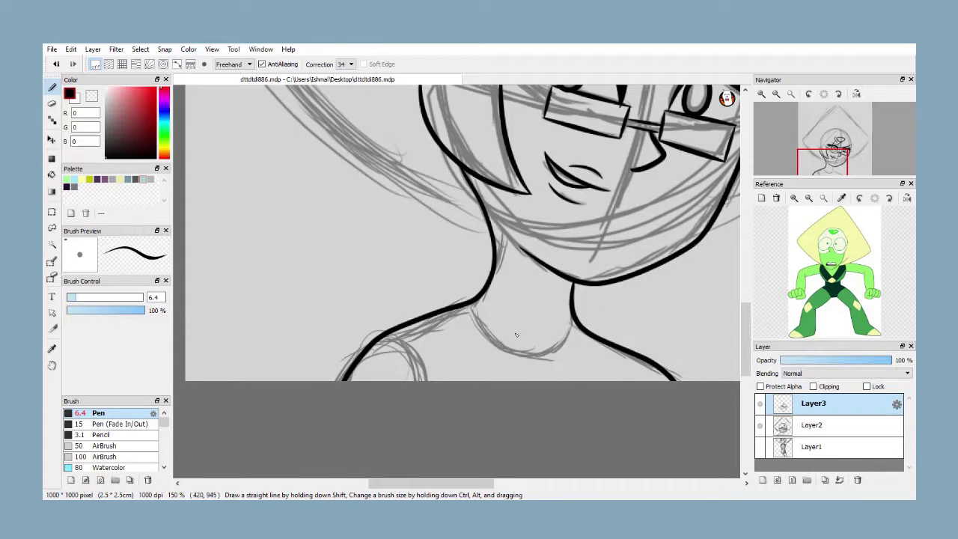
# Ink the top's two shoulder straps and the curved seam at the left shoulder, redoing misplaced strokes
pyautogui.moveTo(470, 306); pyautogui.dragTo(517, 382)
pyautogui.moveTo(599, 341); pyautogui.dragTo(574, 382)
pyautogui.hotkey('ctrl', 'z')
pyautogui.hotkey('ctrl', 'z')
pyautogui.moveTo(449, 310); pyautogui.dragTo(488, 383)
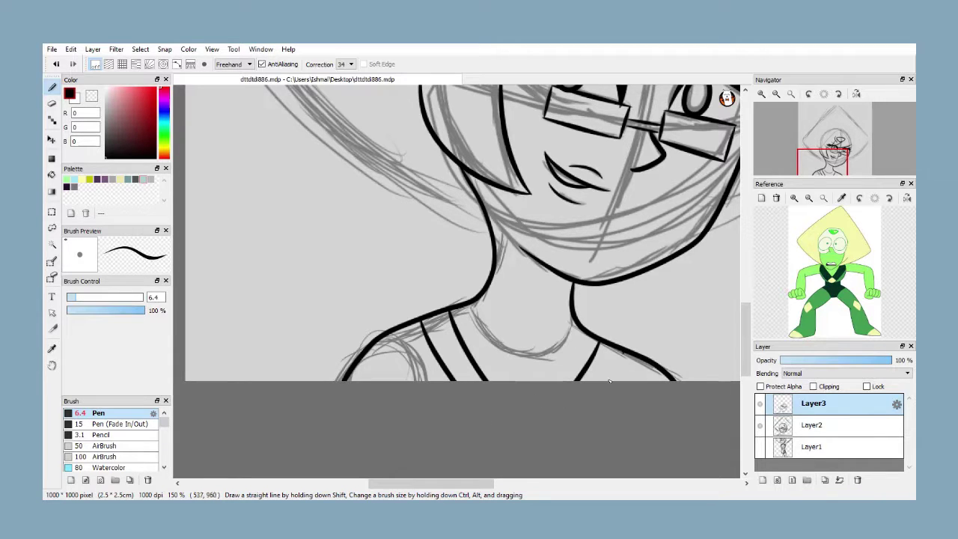
pyautogui.hotkey('ctrl', 'z')
pyautogui.moveTo(625, 352); pyautogui.dragTo(607, 383)
pyautogui.hotkey('ctrl', 'z')
pyautogui.moveTo(385, 332)
pyautogui.mouseDown()
pyautogui.moveTo(420, 339)
pyautogui.moveTo(424, 384)
pyautogui.mouseUp()
# Ink the large diamond-shaped hair outline from the top point down both sides to the neck and jaw
pyautogui.scroll(-4, 468, 285)
pyautogui.scroll(3, 482, 271)
pyautogui.scroll(-4, 452, 270)
pyautogui.scroll(2, 419, 206)
pyautogui.moveTo(533, 131)
pyautogui.mouseDown()
pyautogui.moveTo(433, 220)
pyautogui.moveTo(411, 287)
pyautogui.moveTo(486, 353)
pyautogui.mouseUp()
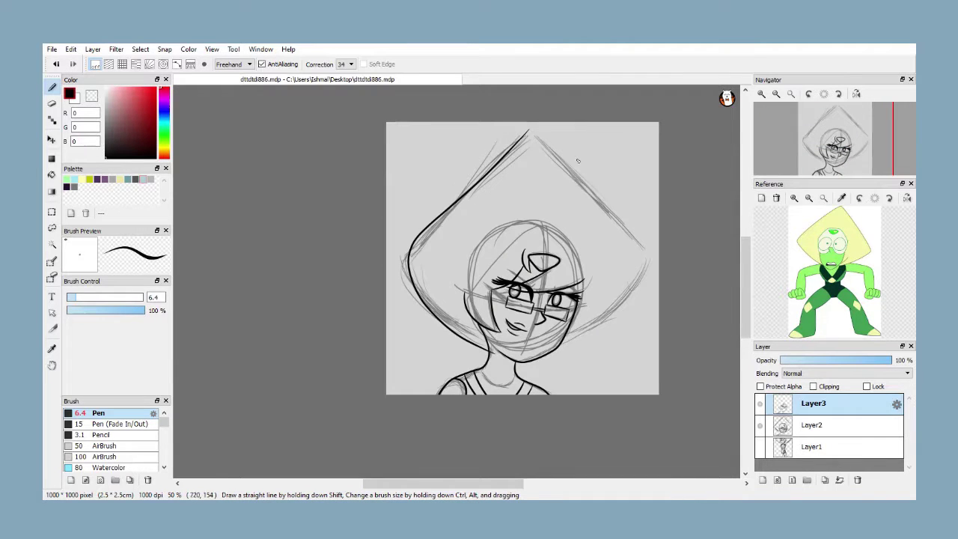
pyautogui.moveTo(529, 132)
pyautogui.mouseDown()
pyautogui.moveTo(651, 246)
pyautogui.moveTo(609, 216)
pyautogui.moveTo(645, 313)
pyautogui.moveTo(565, 350)
pyautogui.mouseUp()
pyautogui.hotkey('ctrl', 'z')
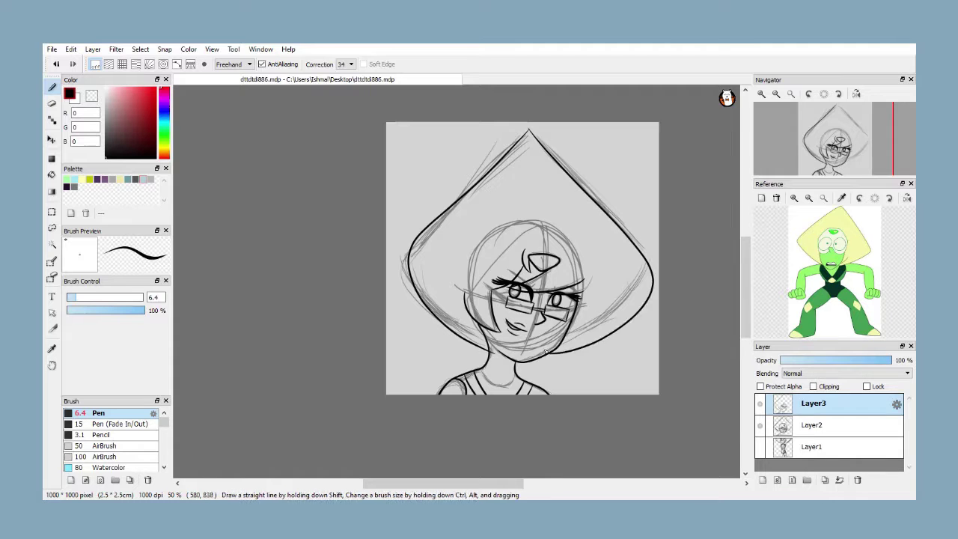
# Erase the ends of the hair outline that overlap the neck and jaw using the size 10 eraser
pyautogui.press('e')
pyautogui.scroll(5, 488, 329)
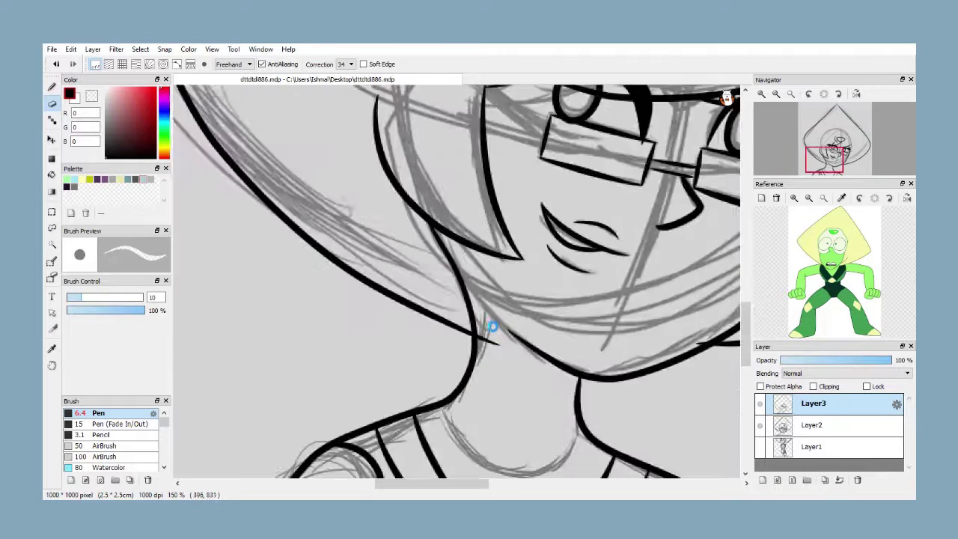
pyautogui.scroll(-3, 472, 349)
pyautogui.scroll(3, 599, 323)
pyautogui.moveTo(533, 347); pyautogui.dragTo(556, 338)
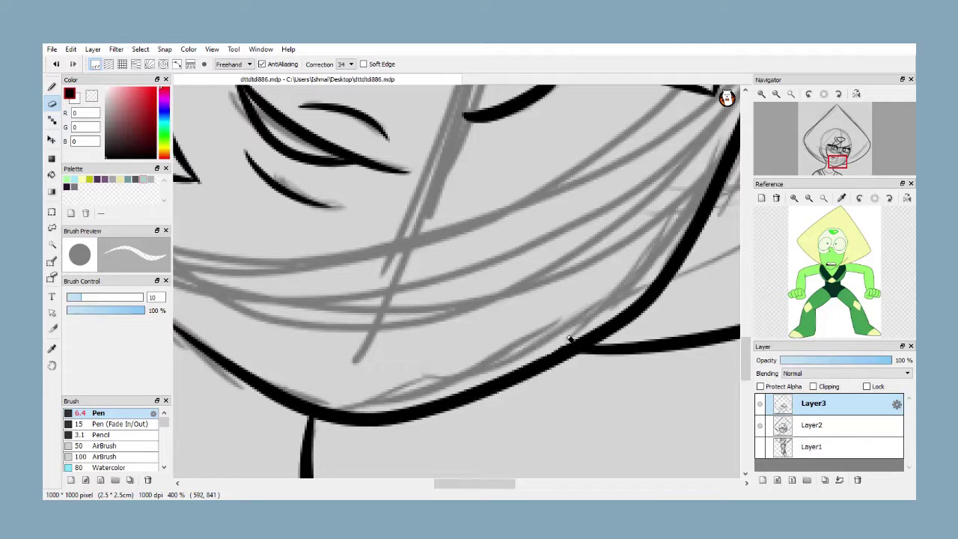
pyautogui.scroll(-4, 516, 294)
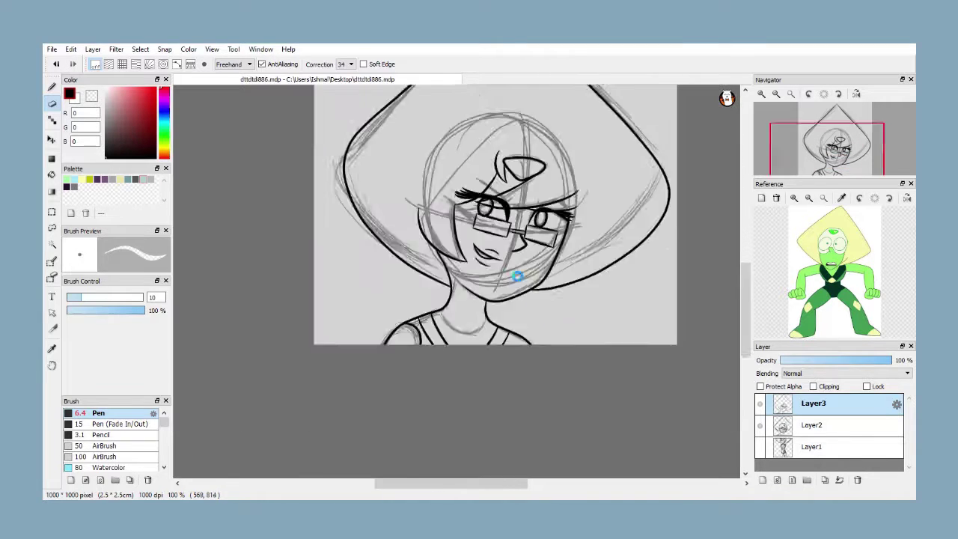
# Return to the pen and hide the sketch layer Layer2 so only the line art shows
pyautogui.press('b')
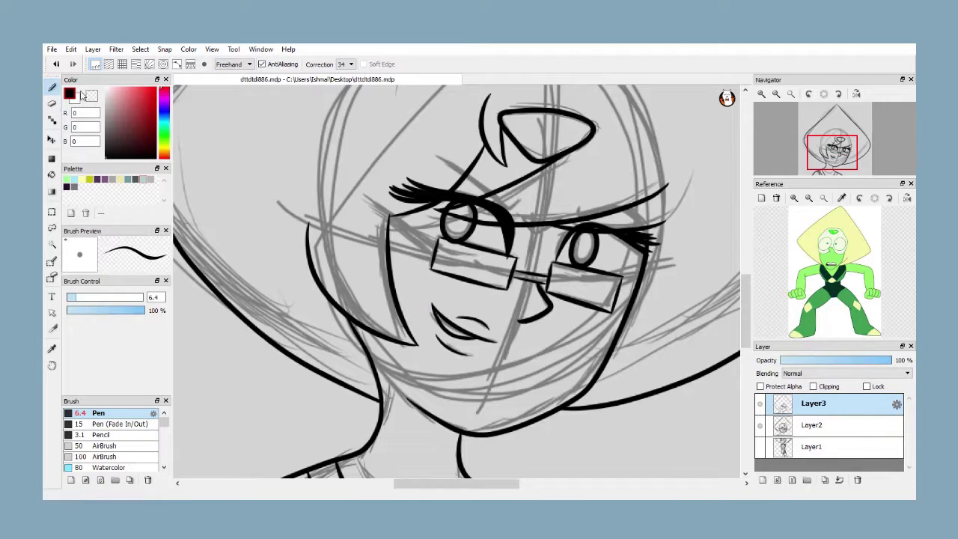
pyautogui.click(759, 427)
pyautogui.scroll(-4, 496, 272)
pyautogui.scroll(3, 513, 269)
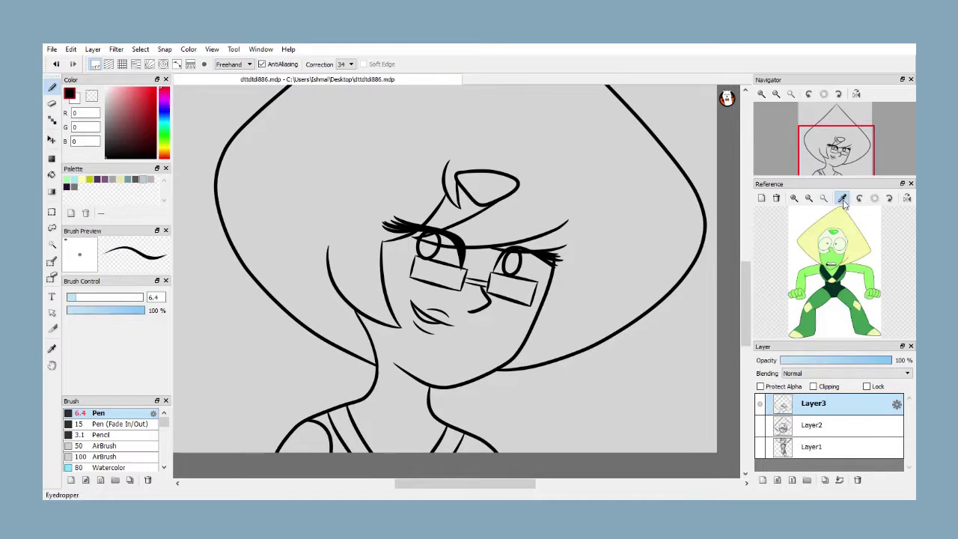
# Add a new layer below the line art and bucket-fill the hair with the reference's pale yellow (244, 245, 169)
pyautogui.click(823, 227)
pyautogui.click(52, 176)
pyautogui.click(823, 427)
pyautogui.click(763, 480)
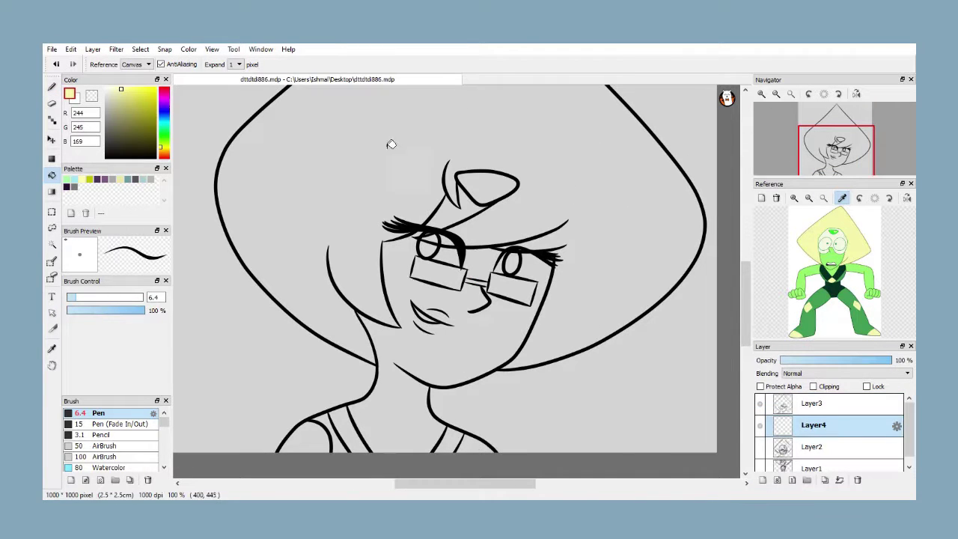
pyautogui.click(401, 156)
# Fill the skin with the reference's light green (148, 239, 110) and the forehead gem with bright green (41, 249, 51)
pyautogui.click(828, 251)
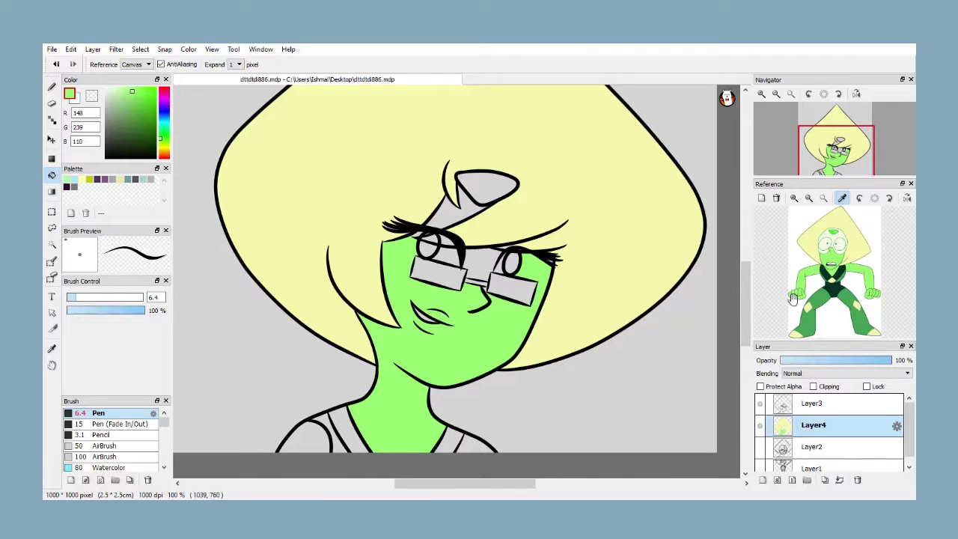
pyautogui.click(446, 203)
pyautogui.hotkey('ctrl', '+')
pyautogui.scroll(3, 826, 238)
pyautogui.click(826, 238)
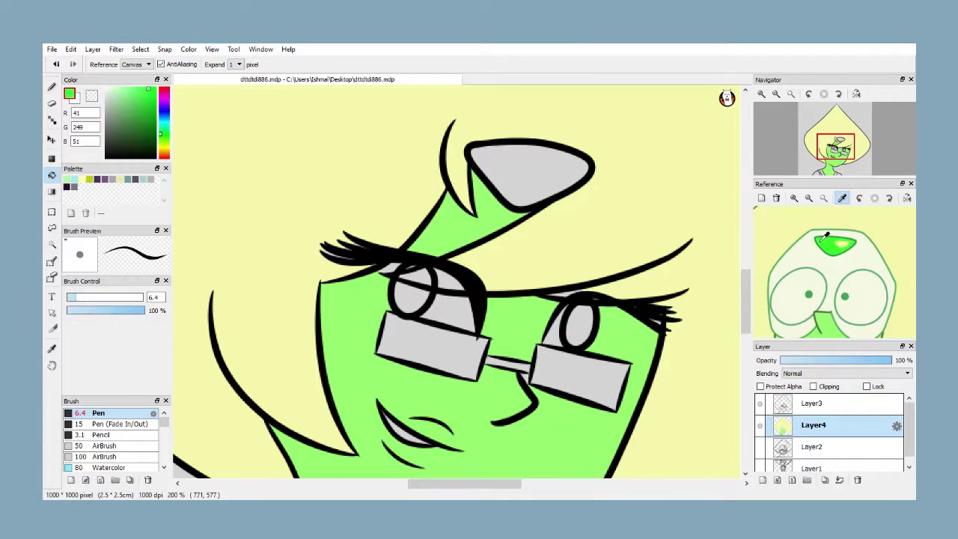
pyautogui.click(543, 186)
pyautogui.scroll(-5, 516, 217)
# Fill the clothing beside the strap with the reference's medium green and the bare shoulder with light green
pyautogui.scroll(-3, 832, 262)
pyautogui.scroll(2, 853, 311)
pyautogui.click(863, 284)
pyautogui.scroll(4, 490, 311)
pyautogui.click(373, 309)
pyautogui.click(561, 310)
pyautogui.click(905, 239)
pyautogui.click(326, 303)
pyautogui.scroll(-4, 457, 297)
pyautogui.scroll(2, 829, 270)
# Fill the straps with the reference's dark green (4, 46, 34) and the remaining shoulder skin with light green (148, 239, 110)
pyautogui.click(842, 273)
pyautogui.scroll(5, 418, 296)
pyautogui.click(545, 278)
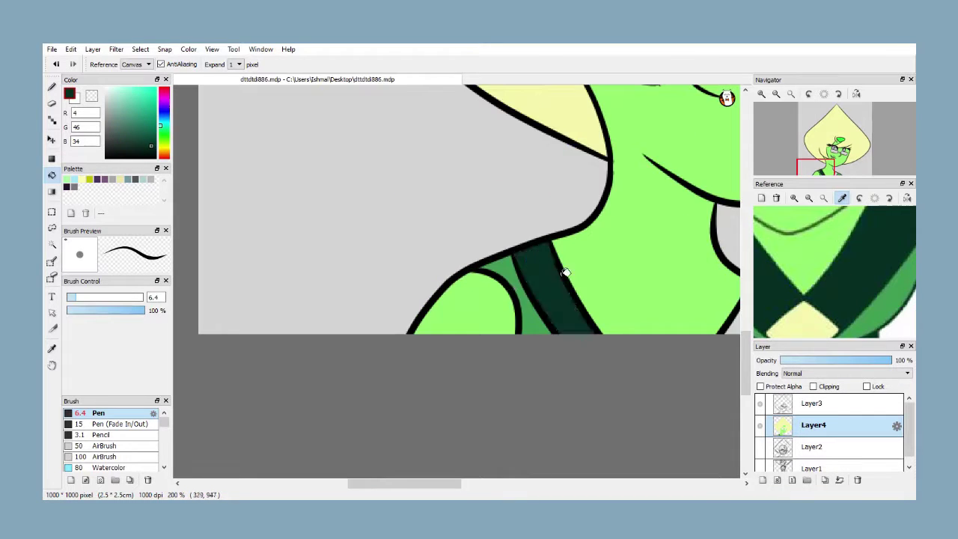
pyautogui.scroll(-3, 488, 268)
pyautogui.scroll(3, 581, 277)
pyautogui.click(572, 276)
pyautogui.rightClick(305, 277)
pyautogui.click(594, 305)
pyautogui.scroll(-3, 474, 310)
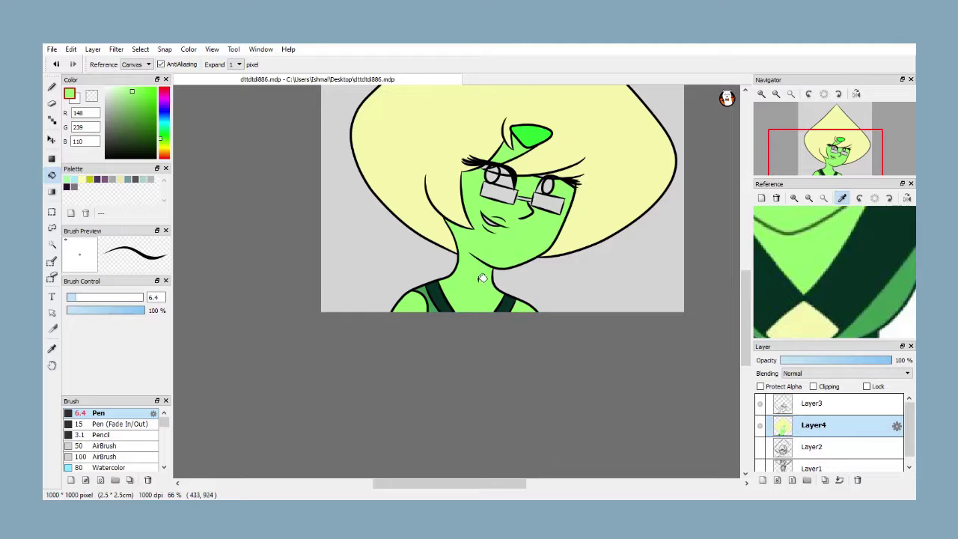
# Fill the visible whites of both eyes beside the irises with white (255, 255, 255)
pyautogui.scroll(-3, 481, 279)
pyautogui.scroll(3, 473, 330)
pyautogui.scroll(-3, 830, 269)
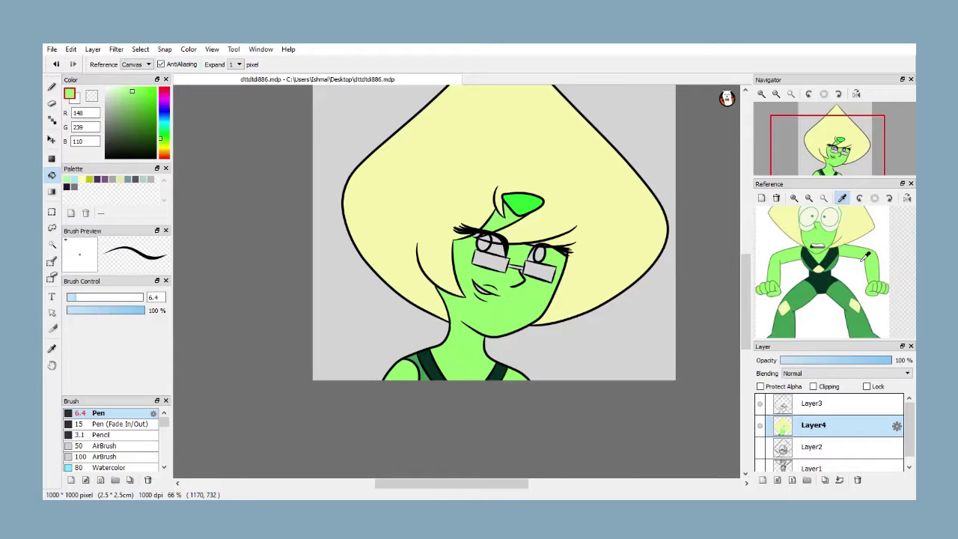
pyautogui.scroll(-3, 506, 229)
pyautogui.scroll(4, 501, 322)
pyautogui.scroll(2, 819, 247)
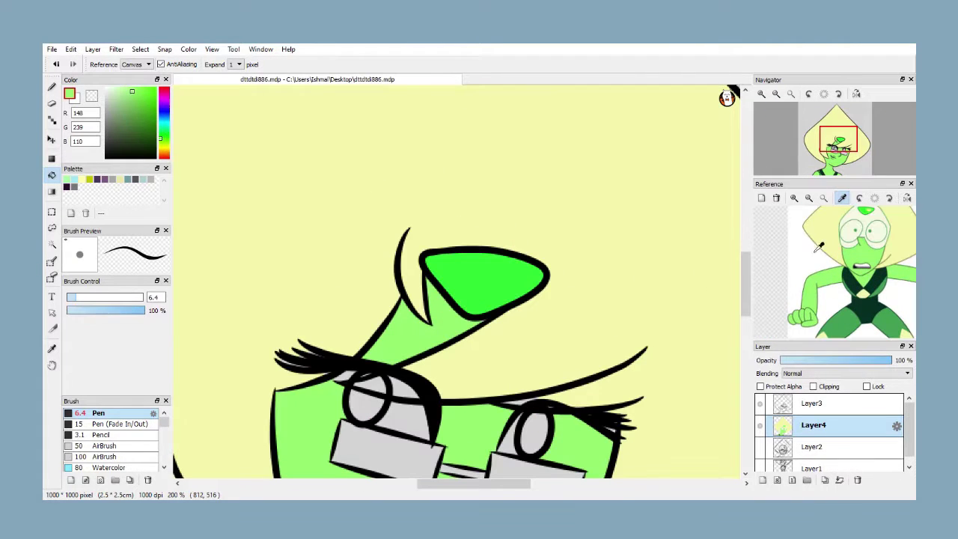
pyautogui.scroll(-3, 449, 224)
pyautogui.scroll(5, 449, 188)
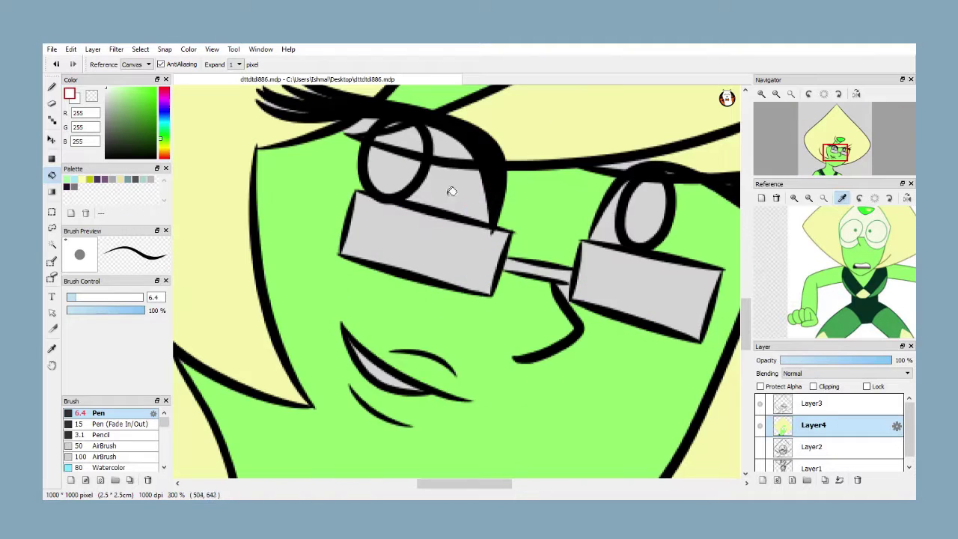
pyautogui.click(618, 226)
# Draw curved white (255, 255, 255) boundary strokes with the pen around the outer and lower parts of both eyes, across the lenses
pyautogui.press('b')
pyautogui.moveTo(292, 124)
pyautogui.mouseDown()
pyautogui.moveTo(323, 194)
pyautogui.moveTo(464, 237)
pyautogui.mouseUp()
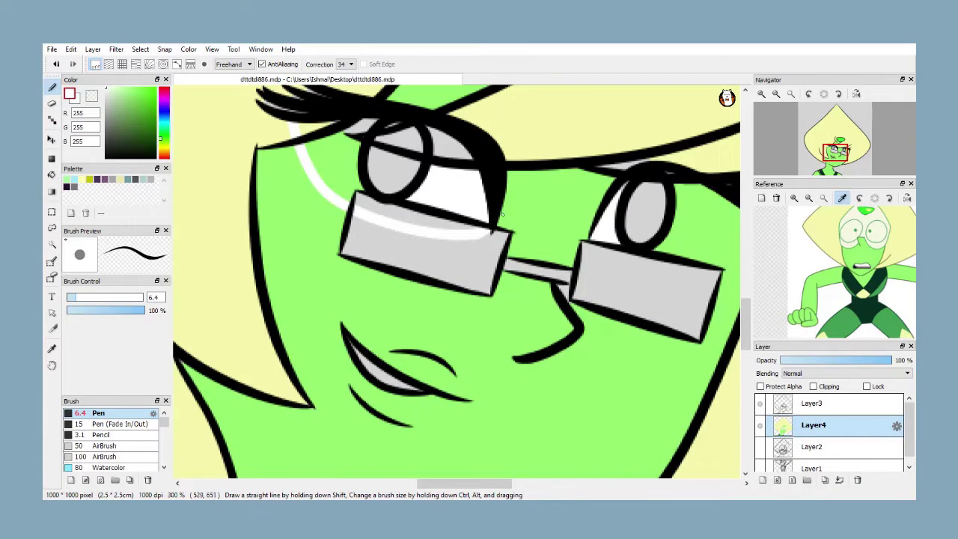
pyautogui.scroll(-3, 488, 212)
pyautogui.scroll(4, 461, 258)
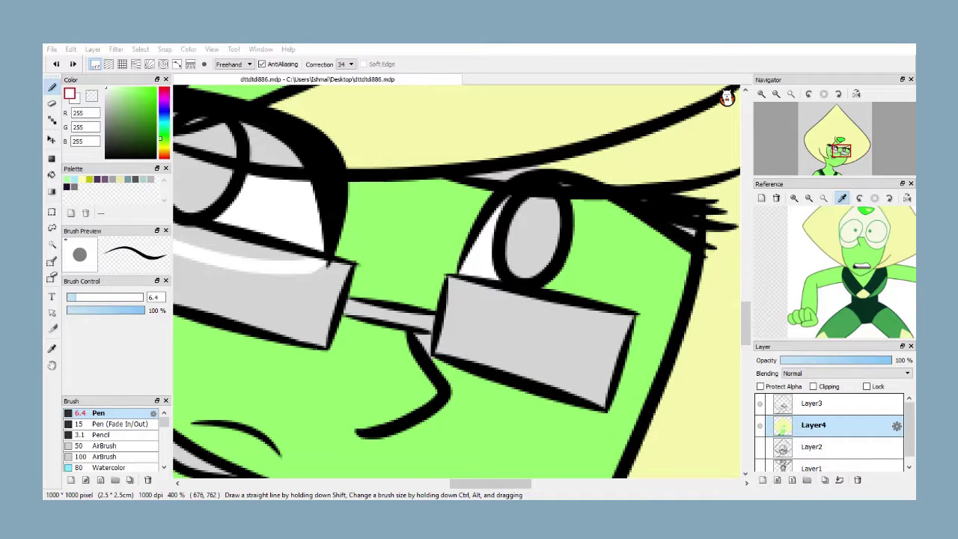
pyautogui.moveTo(682, 250)
pyautogui.mouseDown()
pyautogui.moveTo(563, 334)
pyautogui.moveTo(461, 282)
pyautogui.mouseUp()
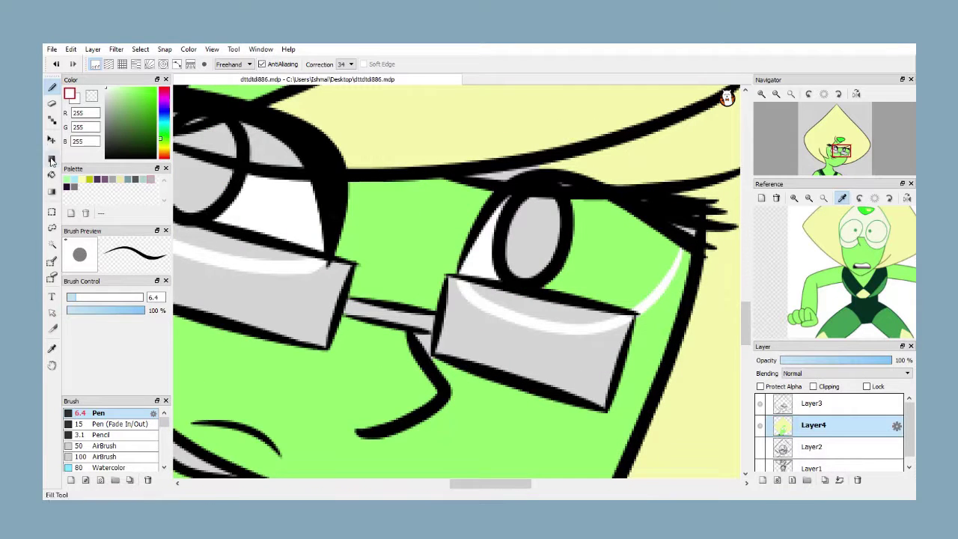
# Fill the areas enclosed by the white curves around both eyes and the upper lenses with white
pyautogui.press('g')
pyautogui.click(587, 258)
pyautogui.moveTo(409, 230); pyautogui.dragTo(538, 301)
pyautogui.scroll(2, 337, 302)
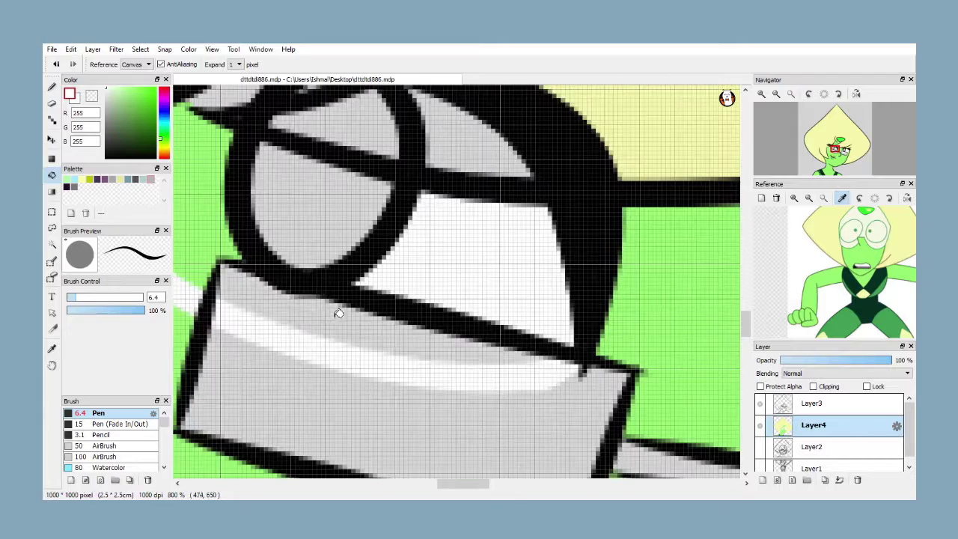
pyautogui.click(336, 305)
pyautogui.scroll(-2, 300, 293)
pyautogui.click(233, 228)
# Fill both irises with the green (59, 161, 78) sampled from the reference character's eye
pyautogui.scroll(4, 835, 252)
pyautogui.click(835, 254)
pyautogui.scroll(-2, 627, 291)
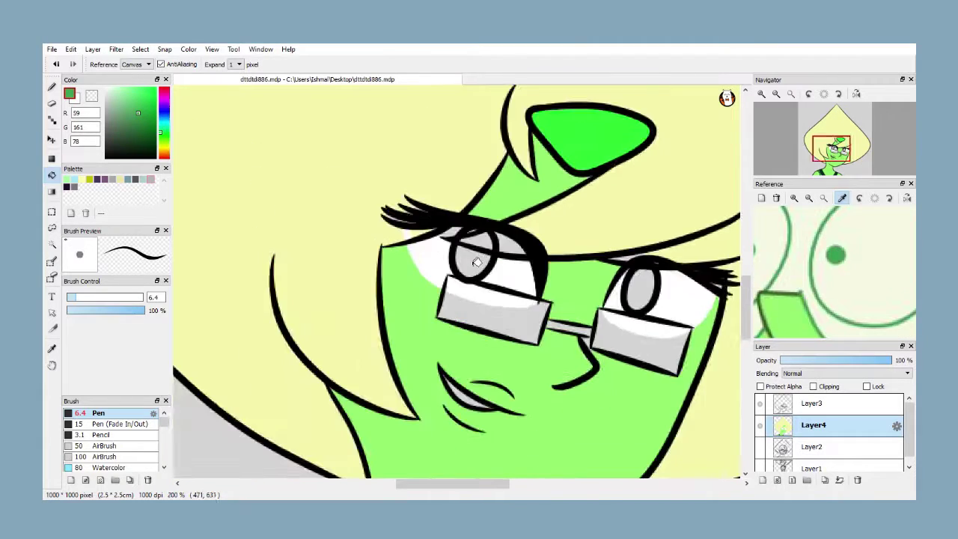
pyautogui.click(474, 261)
pyautogui.scroll(-2, 474, 261)
pyautogui.scroll(3, 568, 278)
pyautogui.click(537, 267)
# Fill the left eye's upper eyelid areas with the pale yellow (244, 245, 169) sampled from the reference
pyautogui.scroll(-3, 554, 268)
pyautogui.scroll(-4, 817, 282)
pyautogui.scroll(2, 826, 279)
pyautogui.click(861, 267)
pyautogui.scroll(3, 472, 245)
pyautogui.click(555, 253)
pyautogui.click(519, 246)
pyautogui.scroll(-2, 473, 248)
pyautogui.scroll(2, 804, 270)
pyautogui.scroll(4, 844, 274)
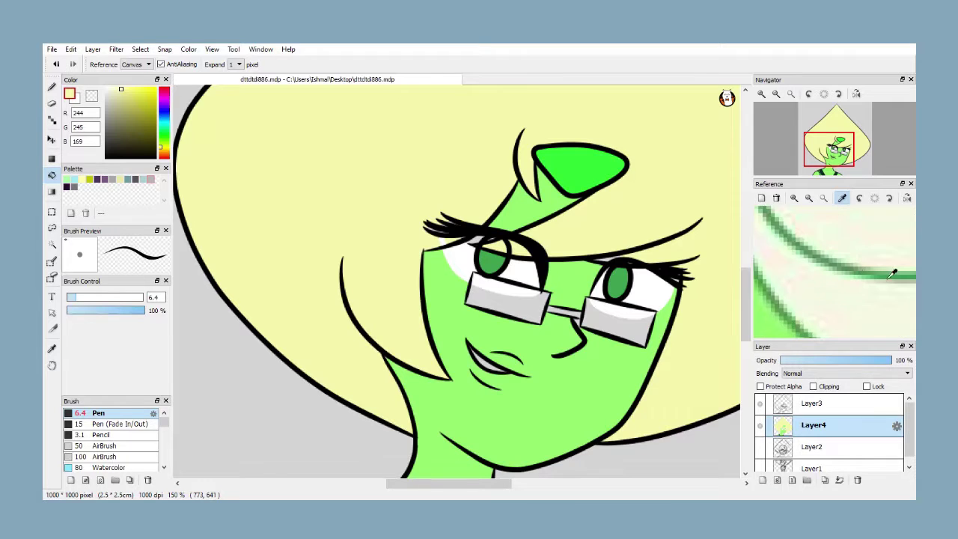
# Sample the pale cream (246, 248, 227) from the reference as the color for the glasses' lenses
pyautogui.click(889, 277)
pyautogui.scroll(-4, 545, 277)
pyautogui.scroll(-3, 809, 277)
pyautogui.click(802, 275)
pyautogui.scroll(-1, 802, 274)
pyautogui.scroll(6, 561, 289)
pyautogui.click(527, 243)
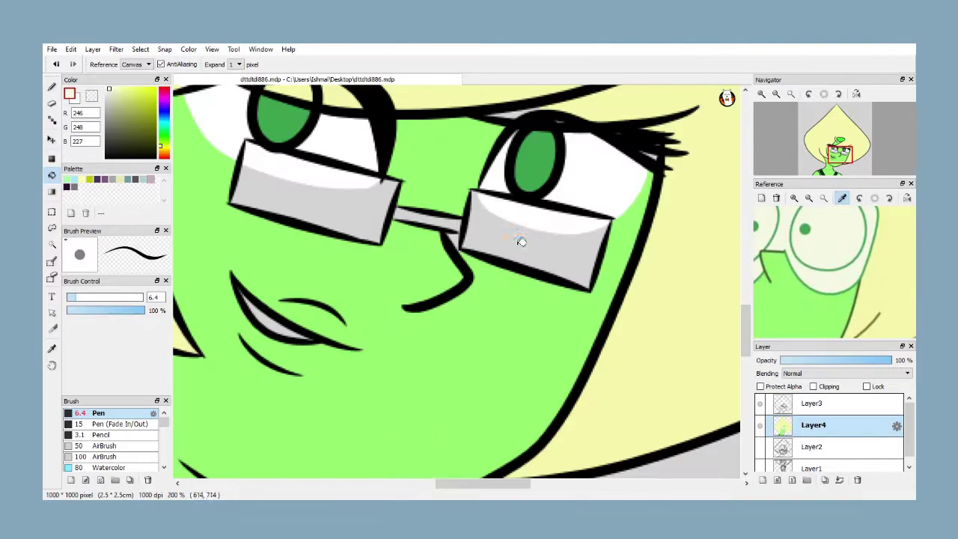
pyautogui.click(336, 201)
pyautogui.click(765, 483)
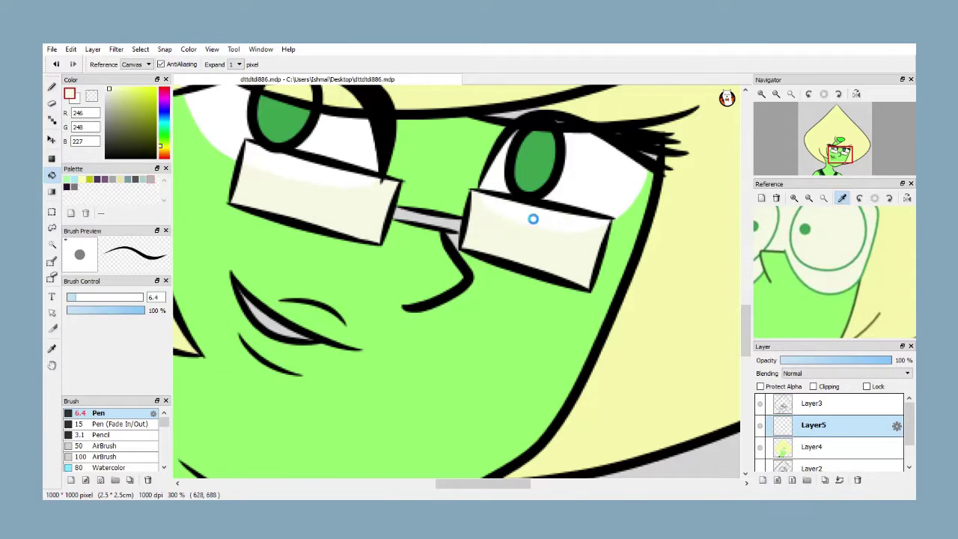
pyautogui.hotkey('ctrl', 'z')
pyautogui.hotkey('ctrl', 'z')
pyautogui.hotkey('ctrl', 'z')
pyautogui.hotkey('ctrl', 'z')
pyautogui.hotkey('ctrl', 'z')
# Add a layer above Layer4, fill both lenses on it with pale cream, and set its opacity to 75%
pyautogui.click(763, 480)
pyautogui.click(515, 214)
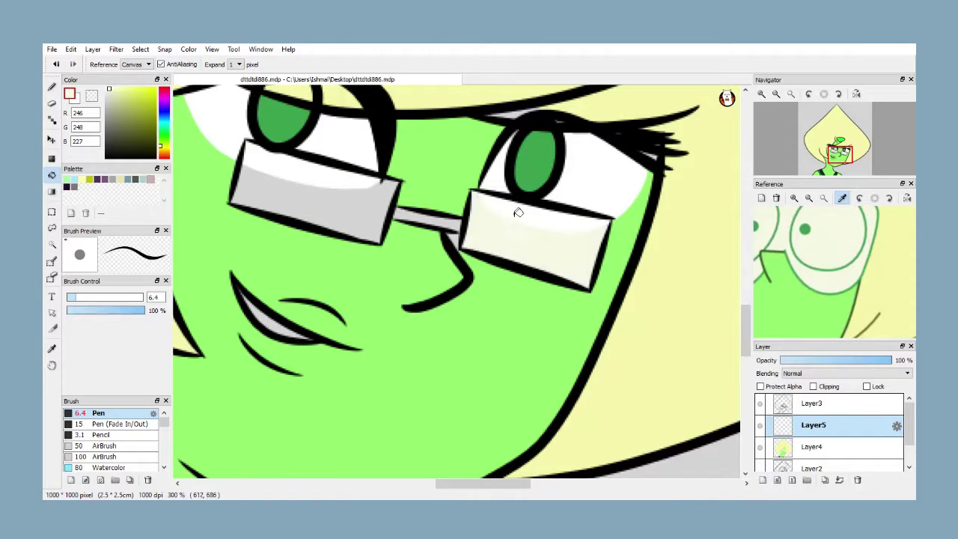
pyautogui.click(327, 194)
pyautogui.moveTo(873, 361); pyautogui.dragTo(864, 361)
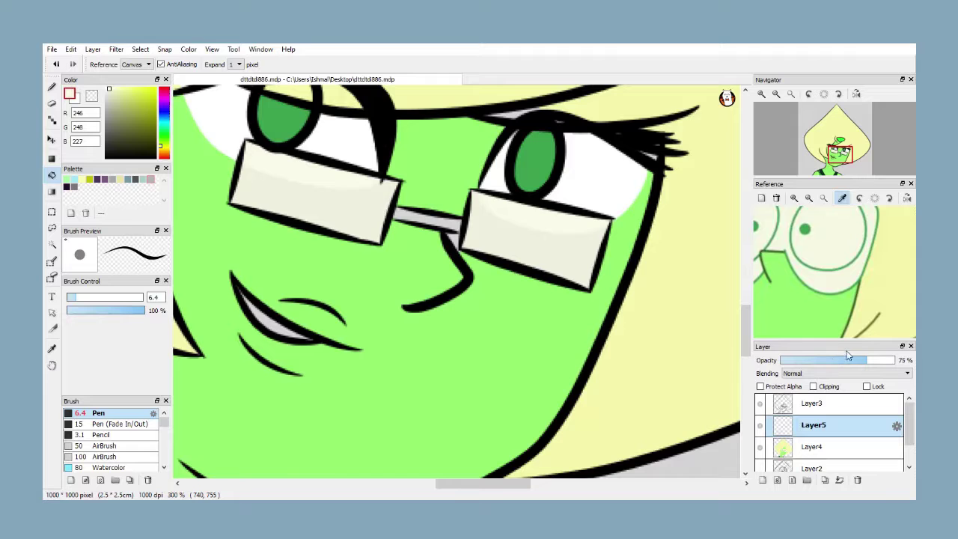
# On Layer4, touch up the unfilled slivers of the left eye with the pen in white and iris green
pyautogui.scroll(-4, 579, 258)
pyautogui.scroll(1, 495, 259)
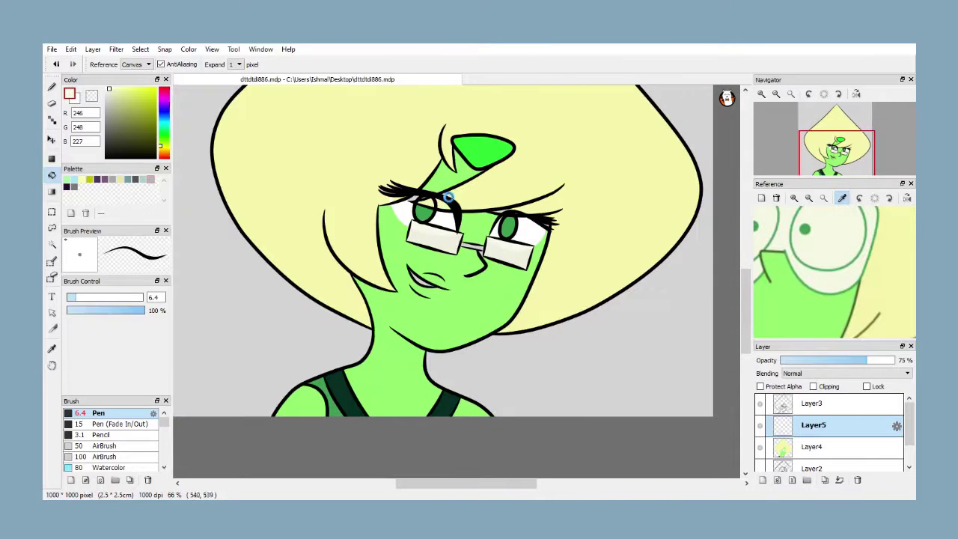
pyautogui.click(52, 88)
pyautogui.click(849, 451)
pyautogui.scroll(4, 409, 188)
pyautogui.rightClick(391, 280)
pyautogui.moveTo(398, 265)
pyautogui.mouseDown()
pyautogui.moveTo(446, 245)
pyautogui.moveTo(397, 262)
pyautogui.mouseUp()
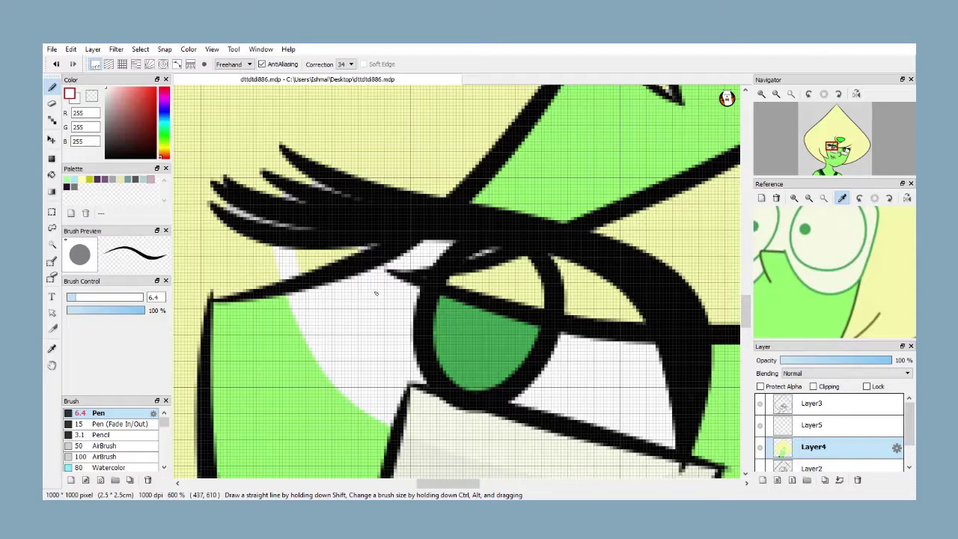
pyautogui.hotkey('ctrl', 'z')
pyautogui.rightClick(479, 326)
pyautogui.moveTo(491, 251); pyautogui.dragTo(471, 257)
# Paint the gaps between the left eye's lashes and above the right eye with pale yellow (244, 245, 169)
pyautogui.rightClick(432, 282)
pyautogui.keyDown('alt'); pyautogui.click(250, 258); pyautogui.keyUp('alt')
pyautogui.moveTo(293, 276); pyautogui.dragTo(283, 268)
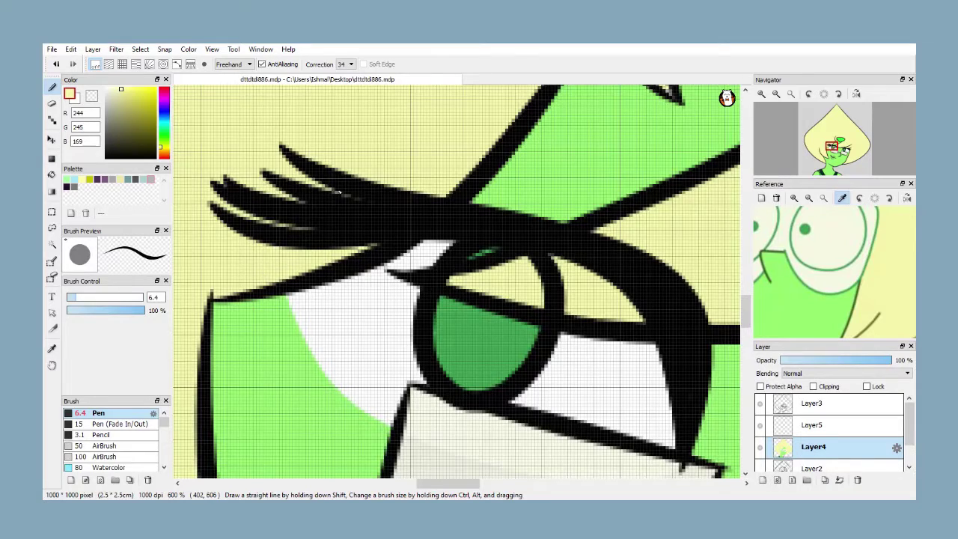
pyautogui.scroll(-6, 339, 193)
pyautogui.scroll(6, 464, 215)
pyautogui.scroll(-3, 258, 262)
pyautogui.scroll(4, 239, 261)
pyautogui.moveTo(241, 275)
pyautogui.mouseDown()
pyautogui.moveTo(284, 282)
pyautogui.moveTo(451, 261)
pyautogui.moveTo(265, 271)
pyautogui.moveTo(404, 258)
pyautogui.mouseUp()
pyautogui.scroll(-3, 455, 271)
pyautogui.scroll(2, 527, 290)
# Paint the unfilled gap among the right eye's outer lashes with light green (148, 239, 110)
pyautogui.rightClick(487, 330)
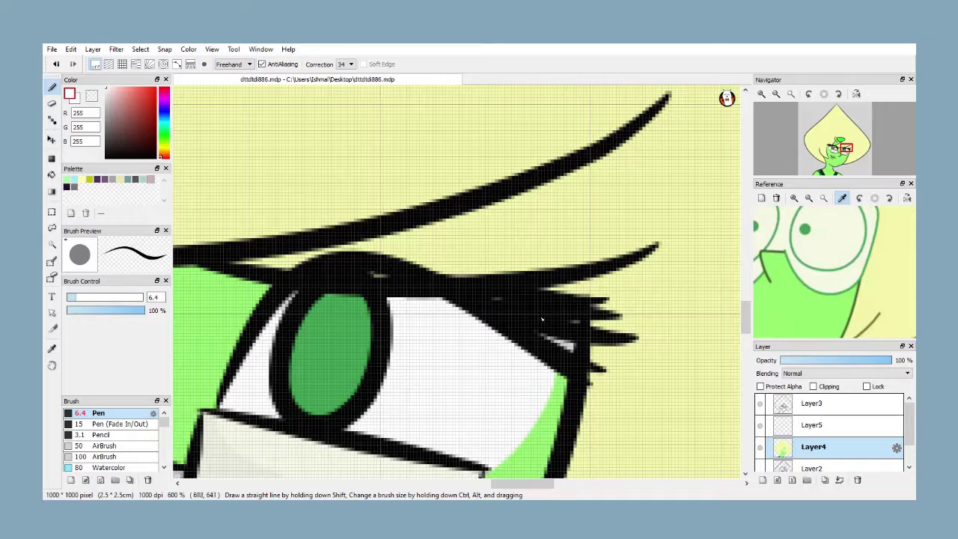
pyautogui.rightClick(633, 301)
pyautogui.scroll(-4, 580, 316)
pyautogui.scroll(4, 572, 328)
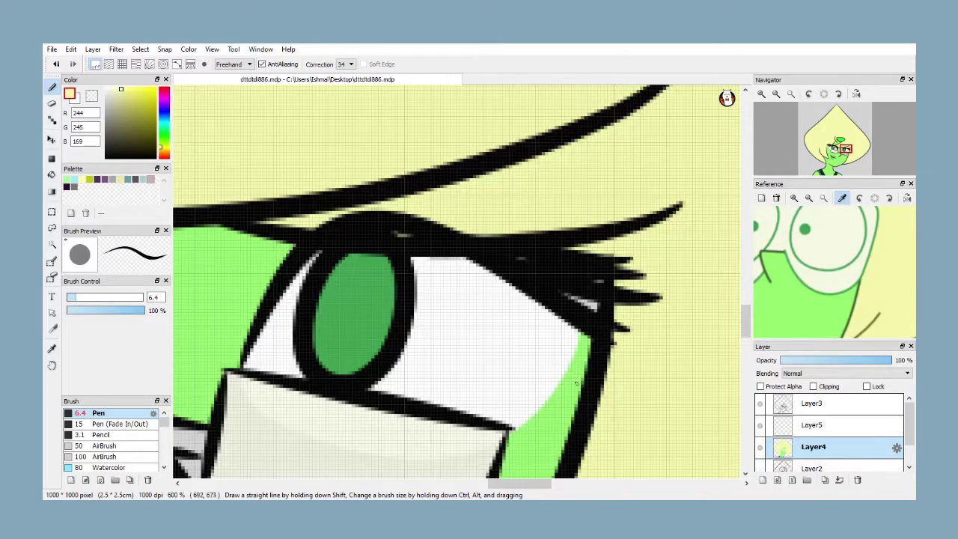
pyautogui.rightClick(583, 345)
pyautogui.moveTo(573, 299); pyautogui.dragTo(603, 319)
pyautogui.scroll(-2, 582, 288)
pyautogui.scroll(2, 535, 266)
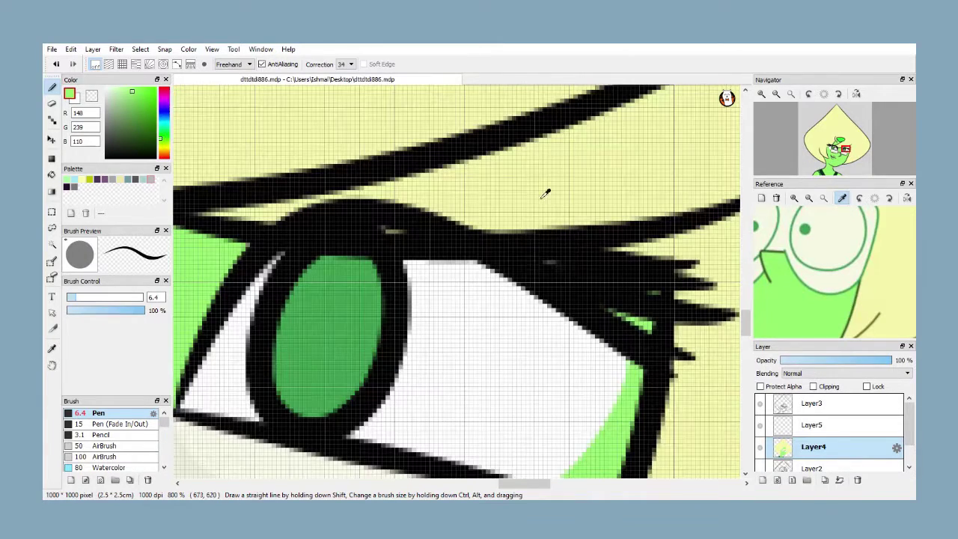
# Touch up the remaining specks around the right eye's lashes with the hair's pale yellow
pyautogui.rightClick(541, 205)
pyautogui.rightClick(579, 271)
pyautogui.scroll(-1, 376, 241)
pyautogui.scroll(1, 376, 241)
pyautogui.rightClick(442, 147)
# Examine the face and the whole portrait for remaining unfilled gaps
pyautogui.scroll(-6, 426, 180)
pyautogui.scroll(3, 325, 160)
pyautogui.scroll(-5, 467, 165)
pyautogui.scroll(5, 466, 162)
pyautogui.scroll(-3, 462, 188)
pyautogui.scroll(1, 470, 201)
pyautogui.scroll(-3, 464, 219)
pyautogui.scroll(4, 464, 216)
pyautogui.scroll(-4, 449, 224)
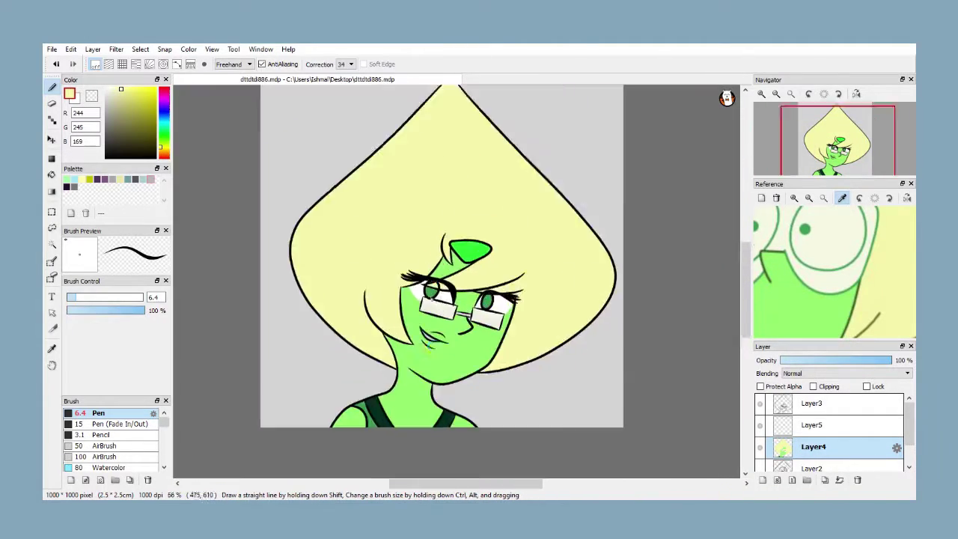
# Paint the teeth inside the open mouth with white (255, 255, 255)
pyautogui.scroll(5, 427, 277)
pyautogui.scroll(-2, 521, 120)
pyautogui.keyDown('alt'); pyautogui.click(636, 105); pyautogui.keyUp('alt')
pyautogui.scroll(5, 485, 168)
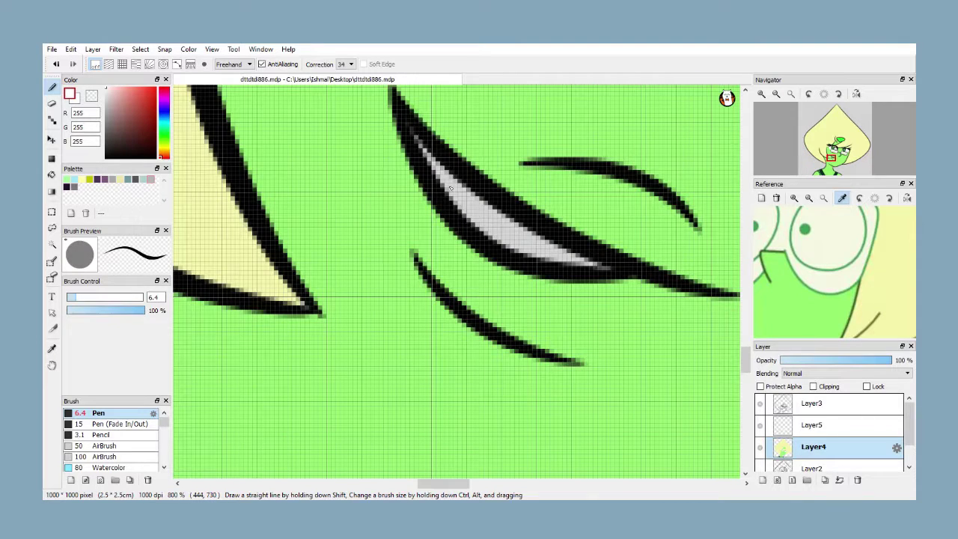
pyautogui.moveTo(416, 137)
pyautogui.mouseDown()
pyautogui.moveTo(516, 249)
pyautogui.moveTo(608, 267)
pyautogui.mouseUp()
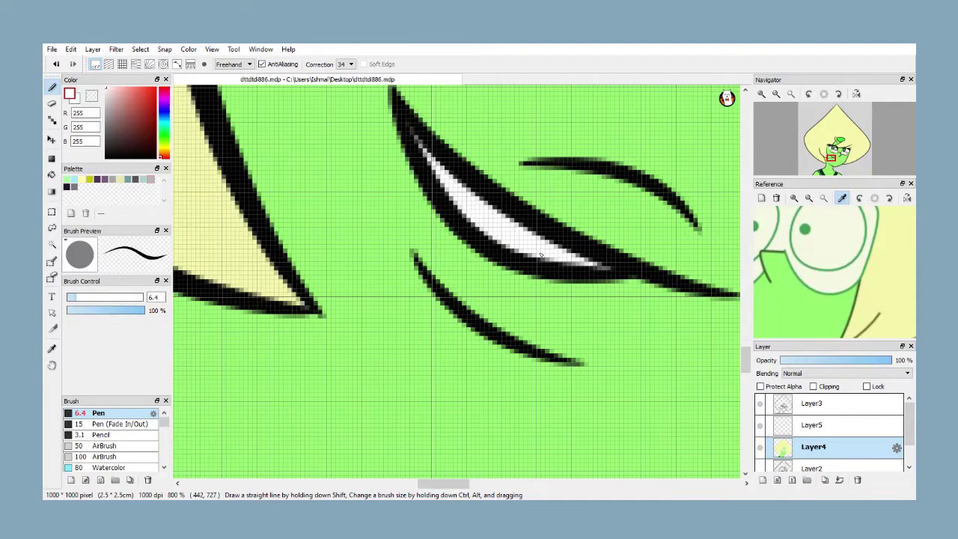
# Paint the upper and lower lips with a darker shade of the skin green (121, 203, 89)
pyautogui.scroll(-2, 511, 224)
pyautogui.keyDown('alt'); pyautogui.click(550, 168); pyautogui.keyUp('alt')
pyautogui.scroll(1, 552, 172)
pyautogui.moveTo(135, 95); pyautogui.dragTo(134, 101)
pyautogui.moveTo(441, 255)
pyautogui.mouseDown()
pyautogui.moveTo(549, 287)
pyautogui.moveTo(532, 322)
pyautogui.moveTo(435, 269)
pyautogui.moveTo(512, 274)
pyautogui.moveTo(519, 310)
pyautogui.moveTo(454, 265)
pyautogui.moveTo(540, 302)
pyautogui.moveTo(546, 284)
pyautogui.moveTo(574, 314)
pyautogui.moveTo(541, 313)
pyautogui.moveTo(556, 276)
pyautogui.moveTo(559, 333)
pyautogui.moveTo(553, 286)
pyautogui.moveTo(553, 326)
pyautogui.mouseUp()
pyautogui.hotkey('ctrl', 'z')
pyautogui.hotkey('ctrl', 'z')
pyautogui.moveTo(366, 283)
pyautogui.mouseDown()
pyautogui.moveTo(364, 315)
pyautogui.moveTo(463, 393)
pyautogui.moveTo(470, 340)
pyautogui.moveTo(490, 351)
pyautogui.mouseUp()
pyautogui.moveTo(385, 295)
pyautogui.mouseDown()
pyautogui.moveTo(406, 351)
pyautogui.moveTo(462, 351)
pyautogui.moveTo(387, 316)
pyautogui.moveTo(419, 345)
pyautogui.mouseUp()
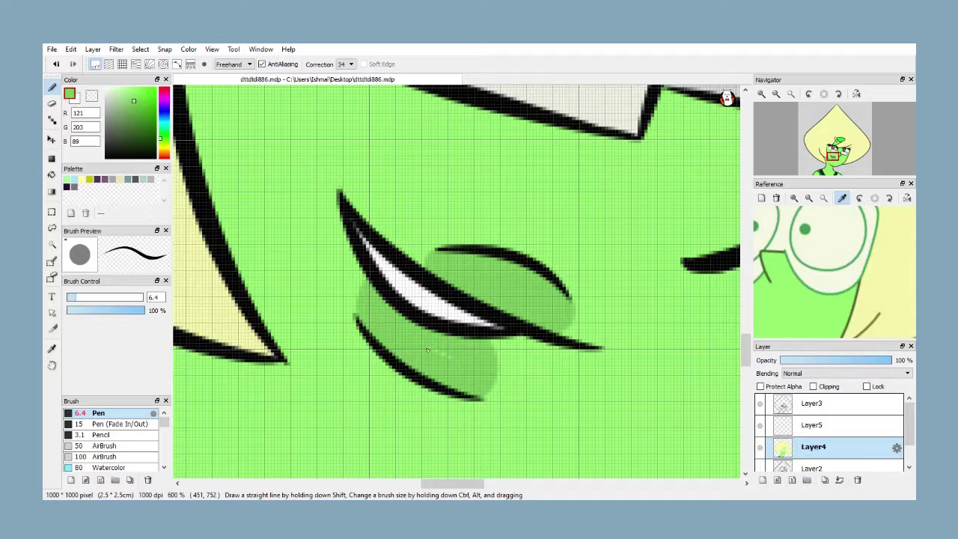
pyautogui.scroll(-5, 427, 297)
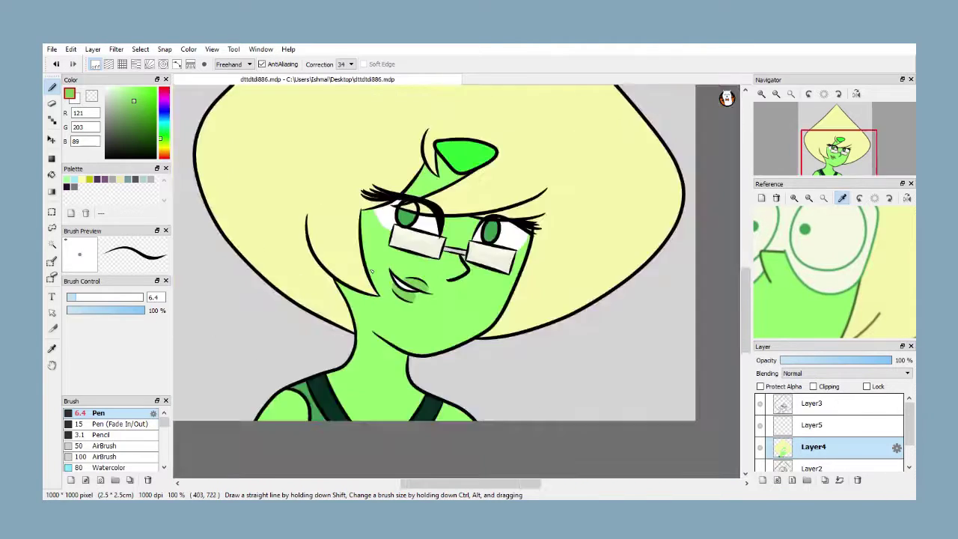
# Extend the darker green lip color along the lower lip and around the mouth's left corner
pyautogui.scroll(5, 417, 298)
pyautogui.keyDown('alt'); pyautogui.click(385, 284); pyautogui.keyUp('alt')
pyautogui.moveTo(411, 279); pyautogui.dragTo(425, 334)
pyautogui.moveTo(416, 288); pyautogui.dragTo(444, 348)
pyautogui.hotkey('ctrl', 'z')
pyautogui.moveTo(558, 358)
pyautogui.mouseDown()
pyautogui.moveTo(503, 374)
pyautogui.moveTo(542, 337)
pyautogui.mouseUp()
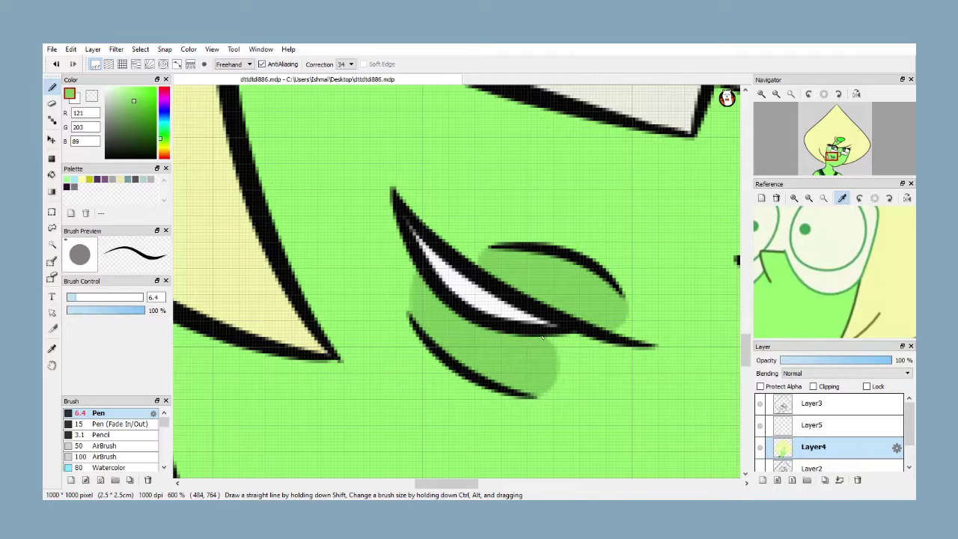
pyautogui.scroll(-3, 447, 240)
pyautogui.scroll(3, 449, 274)
pyautogui.moveTo(442, 250); pyautogui.dragTo(464, 374)
pyautogui.scroll(-3, 448, 314)
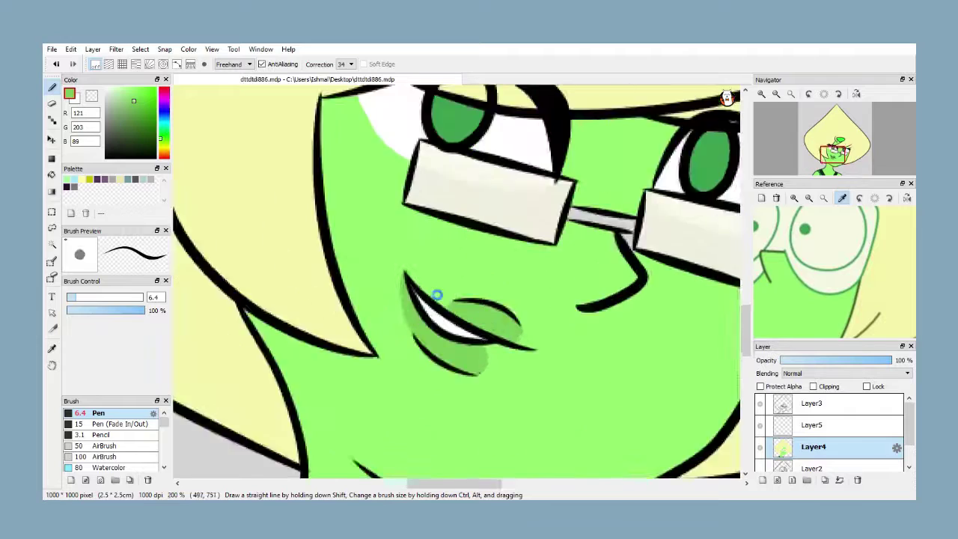
# Extend the upper lip's darker green in a narrow curve up to the mouth's left corner
pyautogui.scroll(2, 442, 301)
pyautogui.moveTo(376, 250); pyautogui.dragTo(457, 308)
pyautogui.scroll(-2, 433, 300)
pyautogui.scroll(3, 426, 297)
pyautogui.scroll(-1, 421, 294)
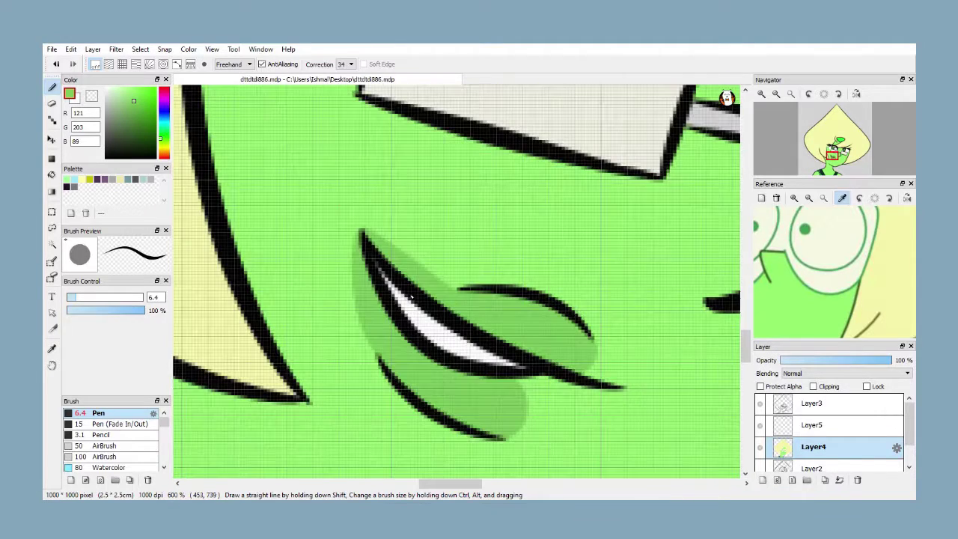
pyautogui.hotkey('ctrl', 'z')
pyautogui.hotkey('ctrl', 'z')
pyautogui.moveTo(378, 242)
pyautogui.mouseDown()
pyautogui.moveTo(449, 279)
pyautogui.moveTo(440, 286)
pyautogui.moveTo(363, 229)
pyautogui.moveTo(457, 302)
pyautogui.mouseUp()
pyautogui.hotkey('ctrl', 'z')
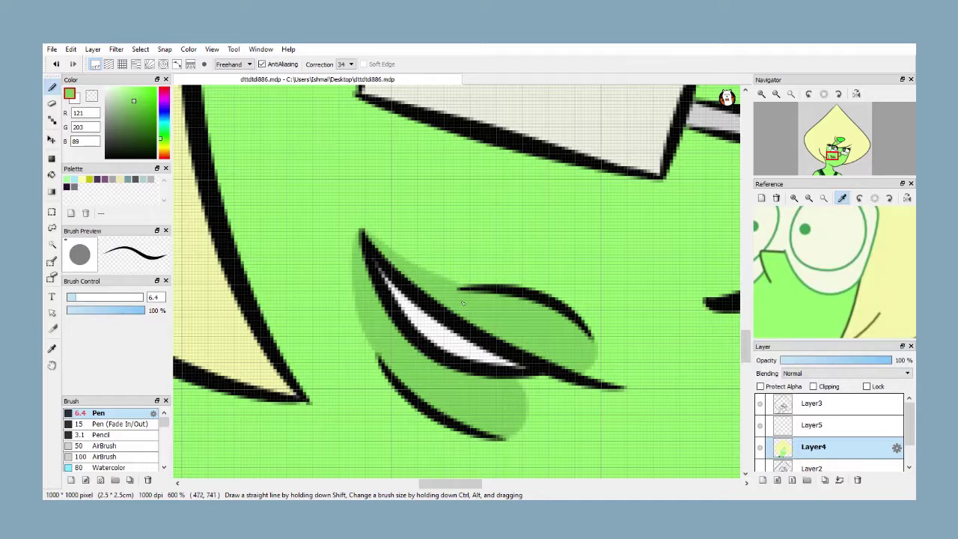
pyautogui.scroll(-5, 445, 300)
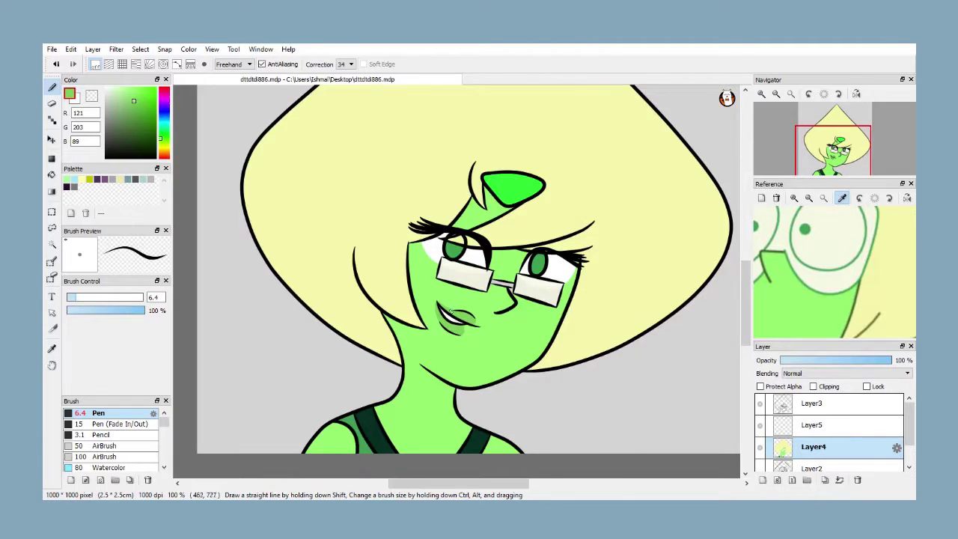
# Choose the gray swatch (182, 181, 181) and add a new layer clipped to Layer4 for shading
pyautogui.scroll(1, 450, 264)
pyautogui.click(151, 180)
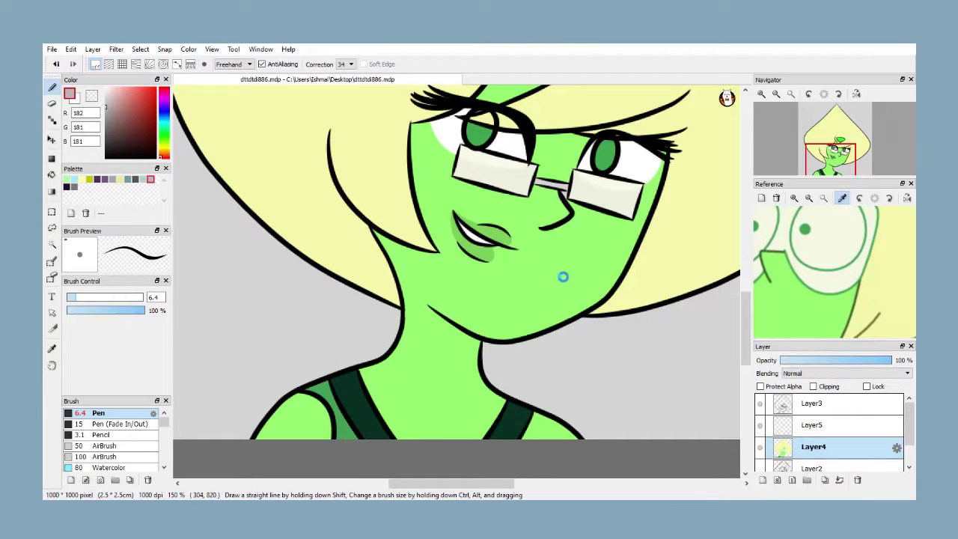
pyautogui.click(761, 480)
pyautogui.click(813, 386)
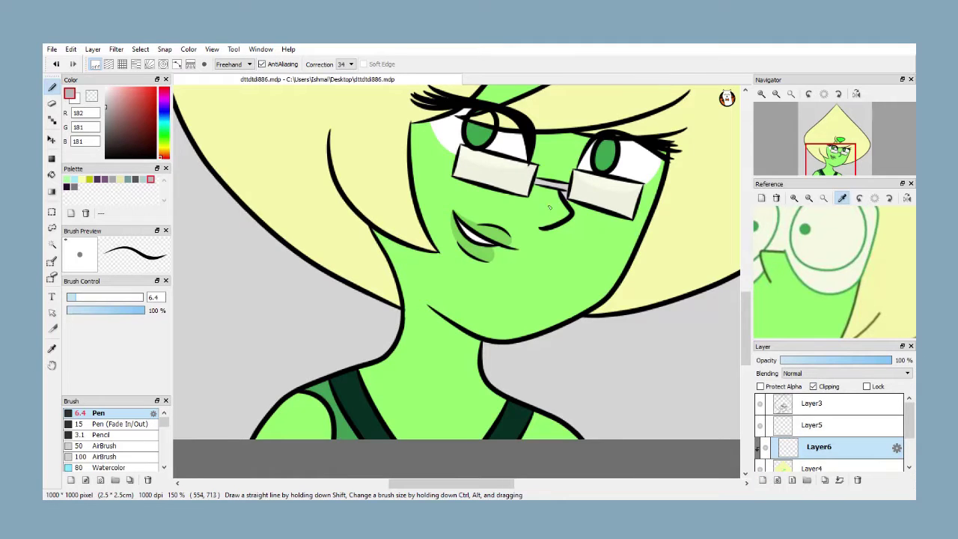
# Set the clipped layer's blending to darken the skin and paint a teardrop-shaped shadow beside the nose with a 4.1 pen
pyautogui.scroll(4, 549, 208)
pyautogui.moveTo(561, 233); pyautogui.dragTo(526, 263)
pyautogui.click(798, 393)
pyautogui.moveTo(550, 165); pyautogui.dragTo(558, 225)
pyautogui.hotkey('ctrl', 'z')
pyautogui.moveTo(547, 171); pyautogui.dragTo(562, 233)
pyautogui.hotkey('ctrl', 'z')
pyautogui.moveTo(73, 301); pyautogui.dragTo(72, 301)
pyautogui.moveTo(543, 163)
pyautogui.mouseDown()
pyautogui.moveTo(582, 243)
pyautogui.moveTo(522, 271)
pyautogui.moveTo(542, 165)
pyautogui.mouseUp()
pyautogui.moveTo(543, 220)
pyautogui.mouseDown()
pyautogui.moveTo(536, 277)
pyautogui.moveTo(540, 198)
pyautogui.moveTo(560, 219)
pyautogui.moveTo(556, 271)
pyautogui.moveTo(539, 251)
pyautogui.moveTo(547, 193)
pyautogui.moveTo(555, 228)
pyautogui.mouseUp()
# On Layer4, paint the gap between the nose line and the right lens with light green (148, 239, 110)
pyautogui.keyDown('alt'); pyautogui.click(668, 345); pyautogui.keyUp('alt')
pyautogui.click(801, 465)
pyautogui.scroll(1, 528, 193)
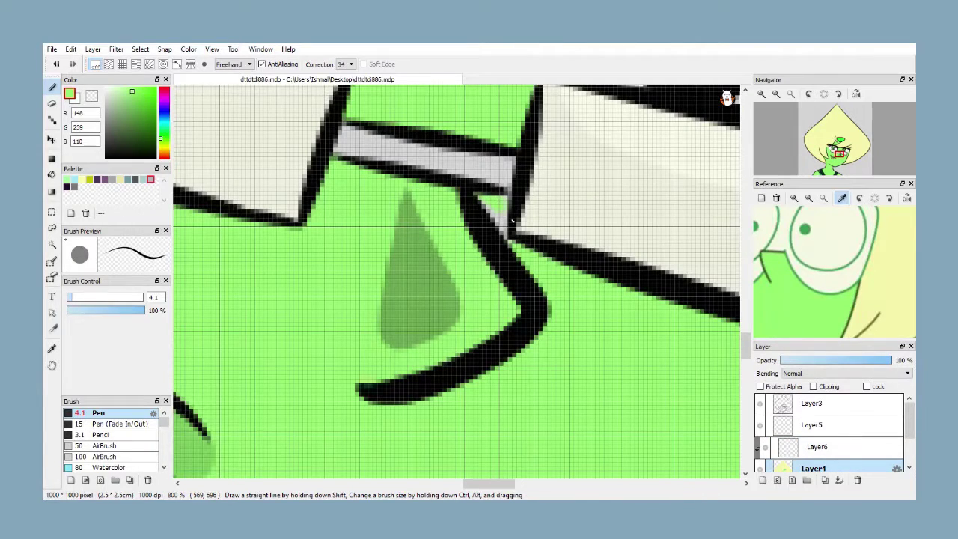
pyautogui.scroll(-4, 489, 230)
pyautogui.scroll(3, 430, 195)
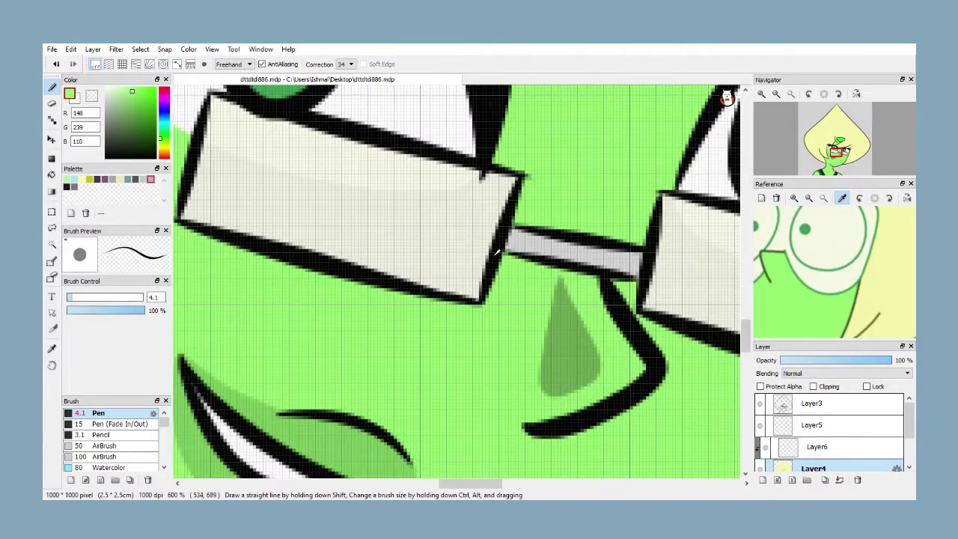
# Fill the glasses' bridge with black (0, 0, 0) and thicken its upper and lower edges with the pen
pyautogui.rightClick(495, 257)
pyautogui.click(52, 177)
pyautogui.click(539, 242)
pyautogui.press('b')
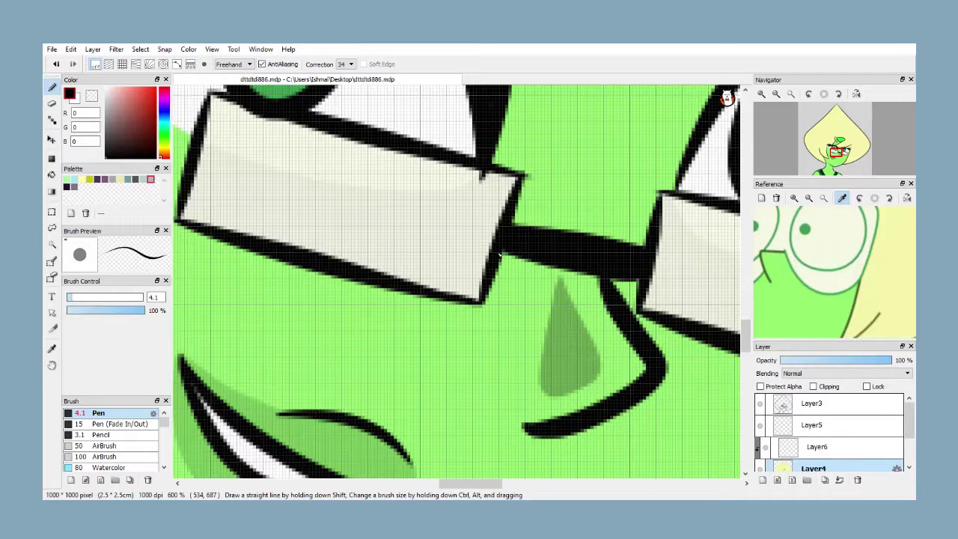
pyautogui.moveTo(503, 259); pyautogui.dragTo(620, 278)
pyautogui.moveTo(510, 220); pyautogui.dragTo(591, 232)
pyautogui.scroll(-2, 485, 225)
pyautogui.scroll(2, 438, 209)
# On Layer3, thicken all four edges of the left lens frame with straight black pen lines
pyautogui.moveTo(554, 205); pyautogui.dragTo(520, 322)
pyautogui.hotkey('ctrl', 'z')
pyautogui.click(818, 407)
pyautogui.moveTo(555, 200)
pyautogui.mouseDown()
pyautogui.moveTo(507, 328)
pyautogui.moveTo(524, 330)
pyautogui.moveTo(569, 200)
pyautogui.moveTo(519, 327)
pyautogui.moveTo(550, 238)
pyautogui.moveTo(331, 142)
pyautogui.moveTo(265, 122)
pyautogui.mouseUp()
pyautogui.hotkey('ctrl', 'z')
pyautogui.moveTo(351, 149); pyautogui.dragTo(545, 197)
pyautogui.moveTo(505, 326); pyautogui.dragTo(228, 244)
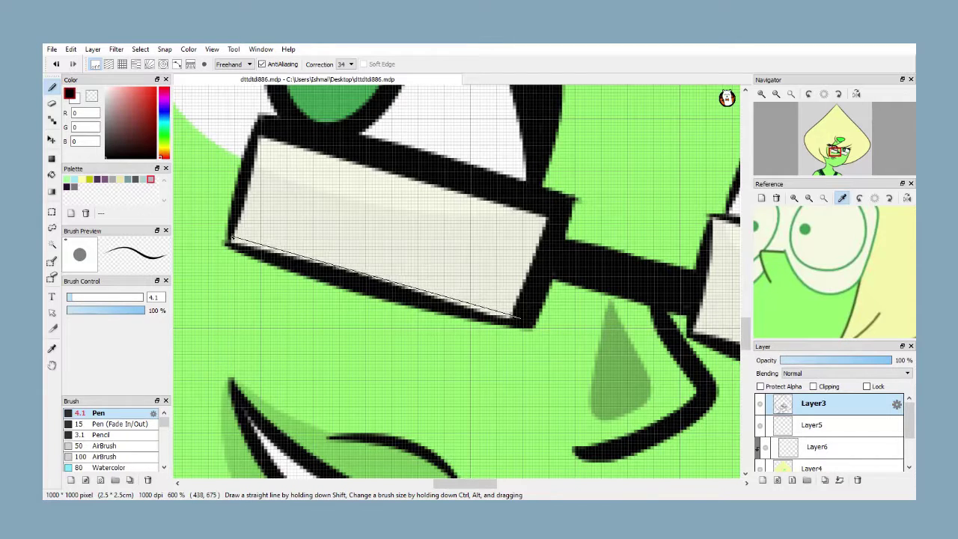
pyautogui.keyDown('shift'); pyautogui.click(235, 242); pyautogui.keyUp('shift')
pyautogui.moveTo(256, 140); pyautogui.dragTo(219, 235)
pyautogui.hotkey('ctrl', 'z')
pyautogui.moveTo(260, 117); pyautogui.dragTo(216, 241)
pyautogui.hotkey('ctrl', 'z')
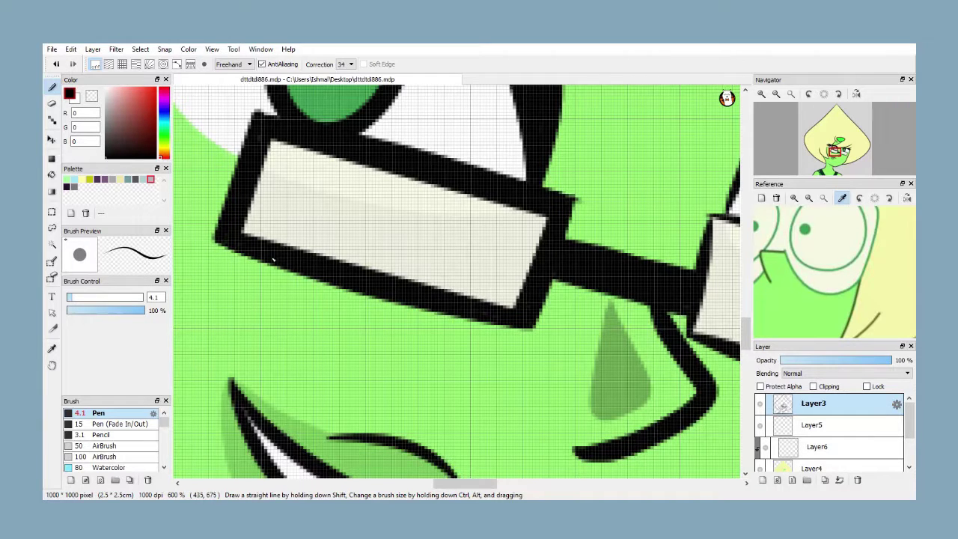
# Square off the left lens frame's outer corners beside the bridge and straighten its lower outer edge
pyautogui.click(577, 200)
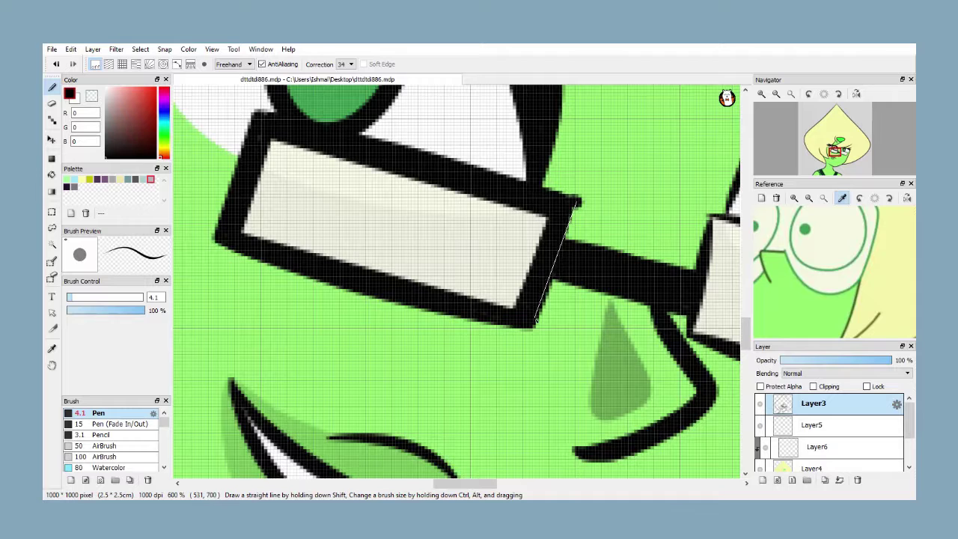
pyautogui.keyDown('shift'); pyautogui.click(533, 334); pyautogui.keyUp('shift')
pyautogui.moveTo(532, 336); pyautogui.dragTo(405, 292)
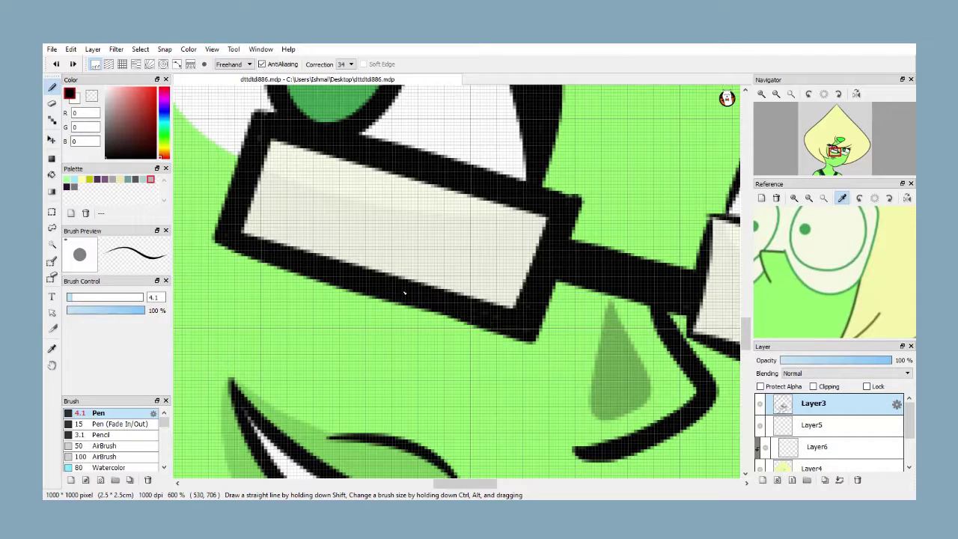
pyautogui.hotkey('ctrl', 'z')
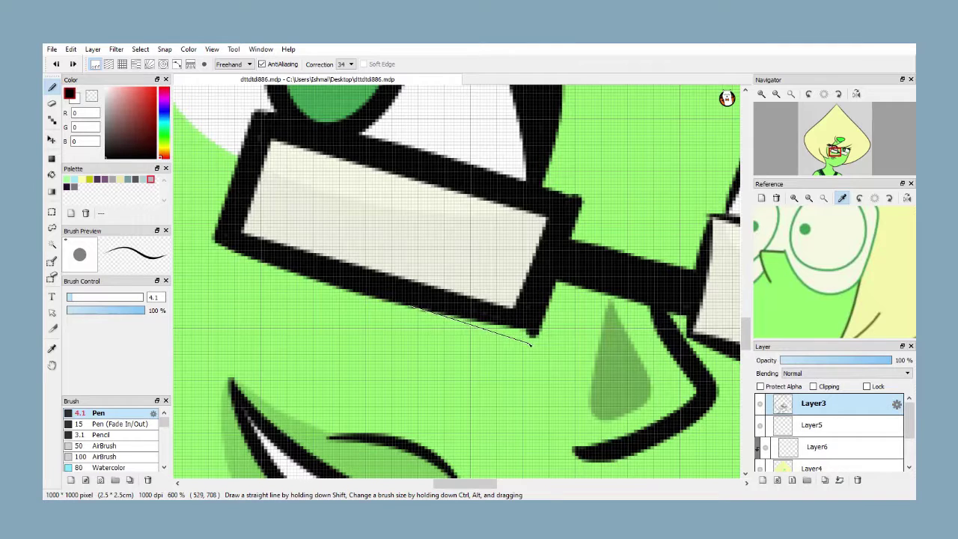
pyautogui.keyDown('shift'); pyautogui.click(531, 345); pyautogui.keyUp('shift')
pyautogui.hotkey('ctrl', 'z')
pyautogui.keyDown('shift'); pyautogui.click(431, 321); pyautogui.keyUp('shift')
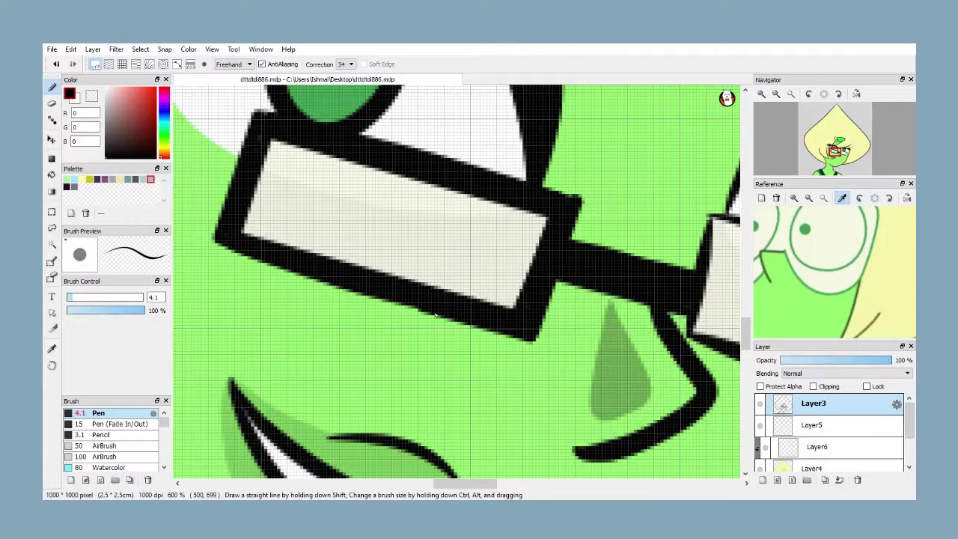
pyautogui.hotkey('ctrl', 'z')
pyautogui.scroll(-4, 428, 228)
pyautogui.scroll(4, 468, 236)
pyautogui.press('e')
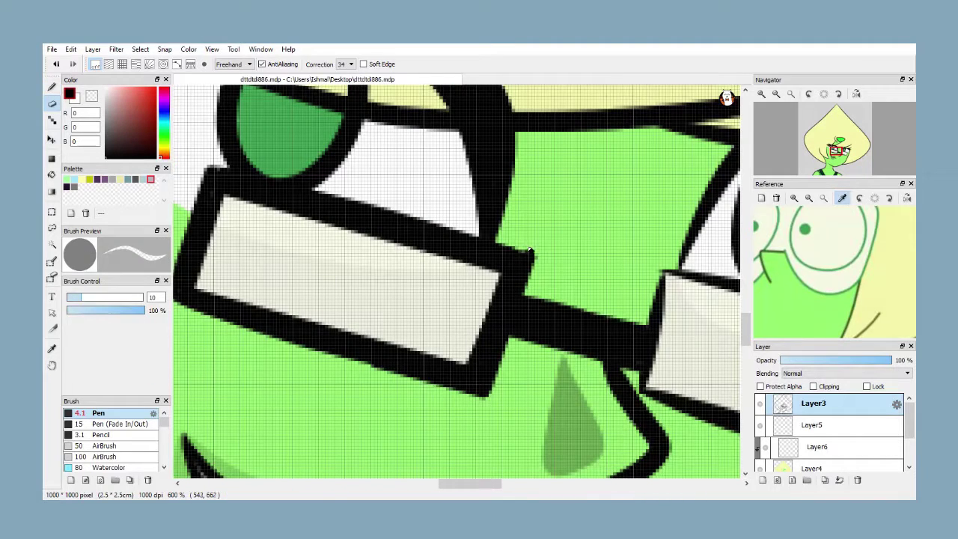
# Thicken the right lens frame inward along all four edges with the 4.1 black pen
pyautogui.click(52, 87)
pyautogui.scroll(-4, 343, 219)
pyautogui.scroll(4, 344, 219)
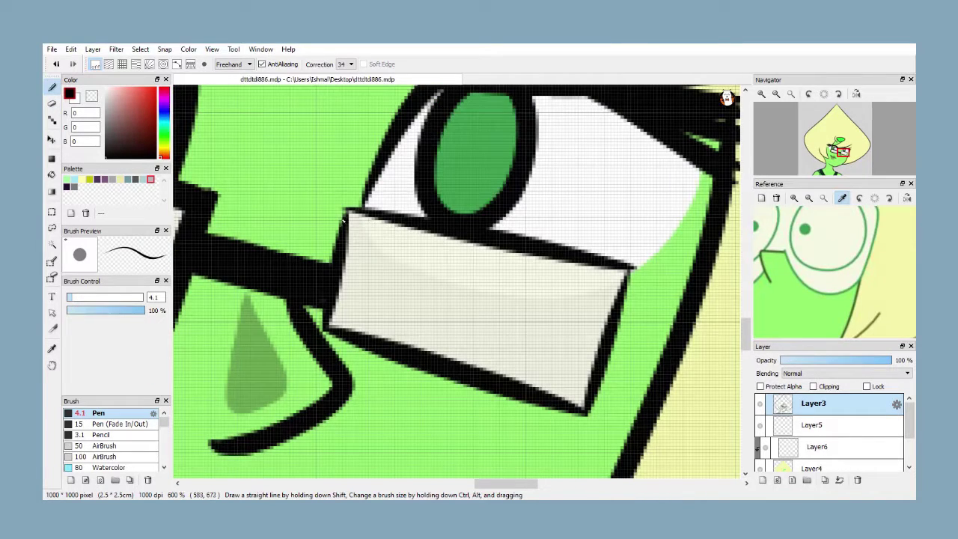
pyautogui.moveTo(359, 223)
pyautogui.mouseDown()
pyautogui.moveTo(471, 264)
pyautogui.moveTo(627, 283)
pyautogui.mouseUp()
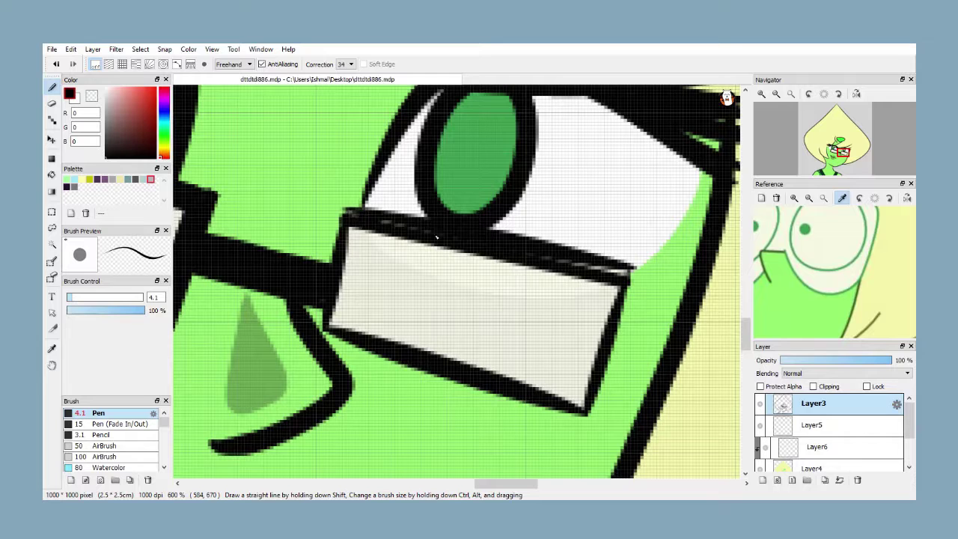
pyautogui.moveTo(571, 267)
pyautogui.mouseDown()
pyautogui.moveTo(615, 268)
pyautogui.moveTo(573, 404)
pyautogui.mouseUp()
pyautogui.moveTo(332, 323); pyautogui.dragTo(576, 402)
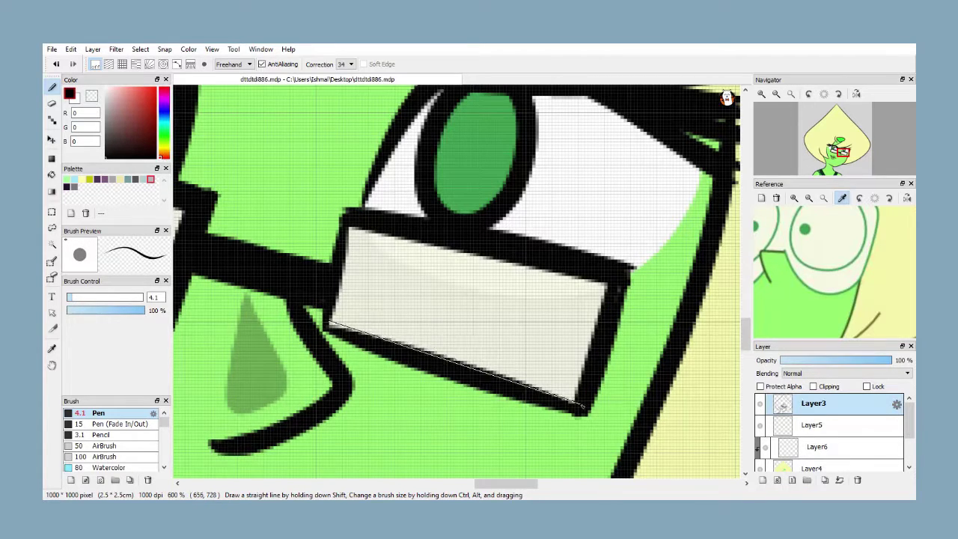
pyautogui.moveTo(336, 325); pyautogui.dragTo(333, 317)
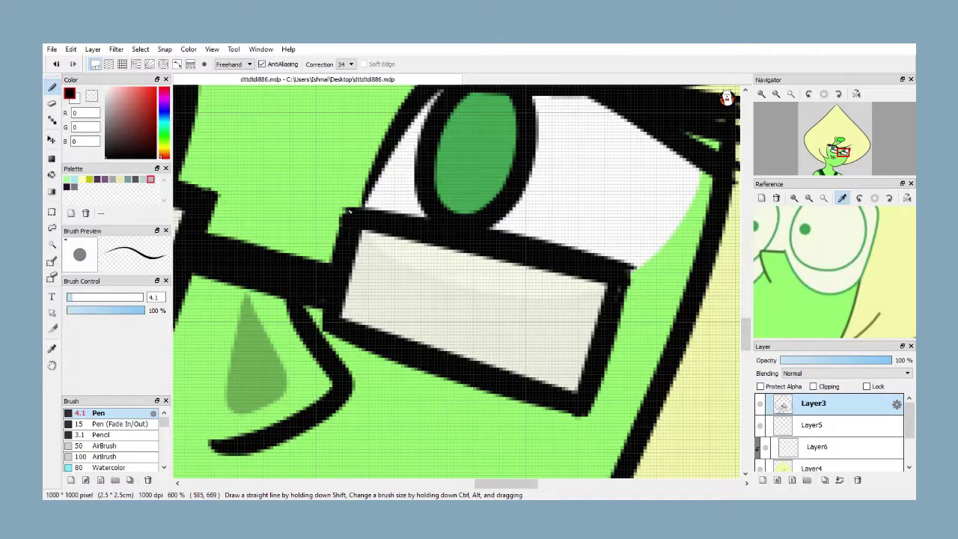
# Sharpen the right lens frame's outer corners and thicken its lower outer edge
pyautogui.moveTo(627, 272); pyautogui.dragTo(600, 368)
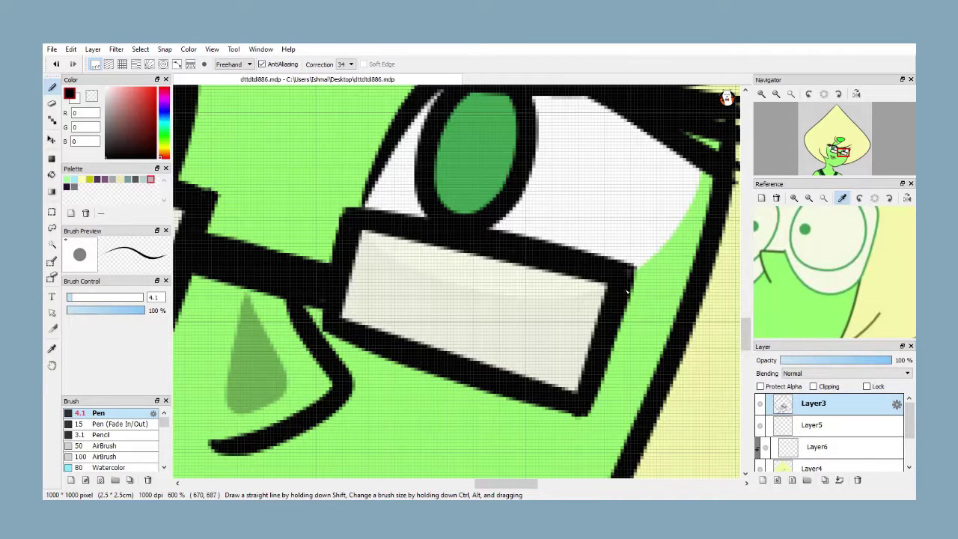
pyautogui.moveTo(348, 206); pyautogui.dragTo(371, 213)
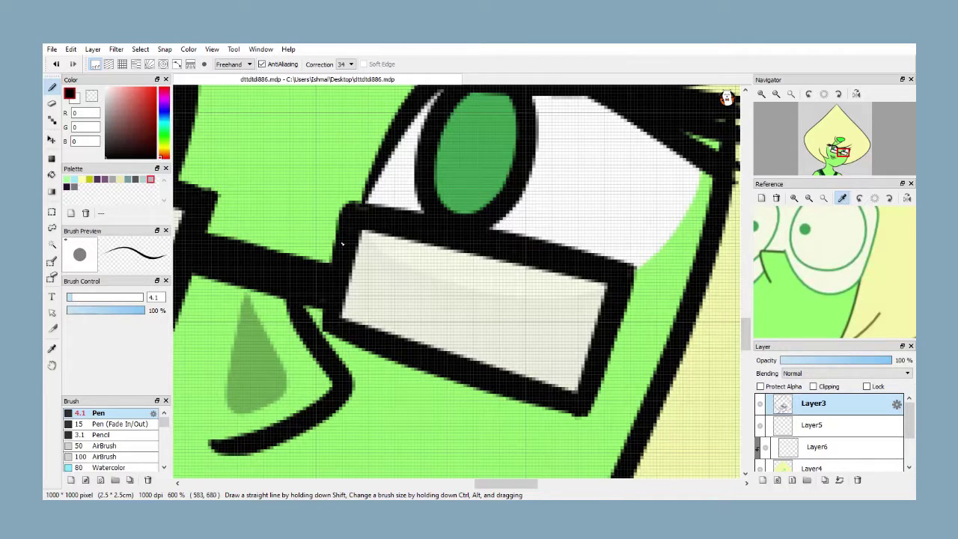
pyautogui.moveTo(322, 316); pyautogui.dragTo(404, 353)
pyautogui.moveTo(324, 330); pyautogui.dragTo(574, 420)
pyautogui.hotkey('ctrl', 'z')
pyautogui.moveTo(449, 381); pyautogui.dragTo(574, 420)
pyautogui.hotkey('ctrl', 'z')
pyautogui.moveTo(578, 418); pyautogui.dragTo(580, 419)
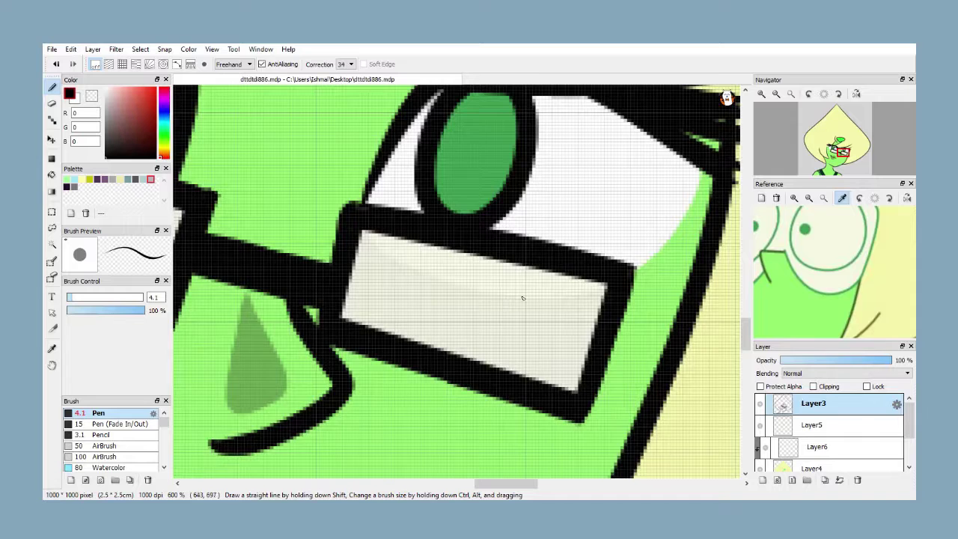
# Draw the glasses' temple as two straight lines from the left lens to the face outline and fill it black
pyautogui.scroll(-5, 516, 298)
pyautogui.scroll(2, 292, 273)
pyautogui.scroll(2, 385, 302)
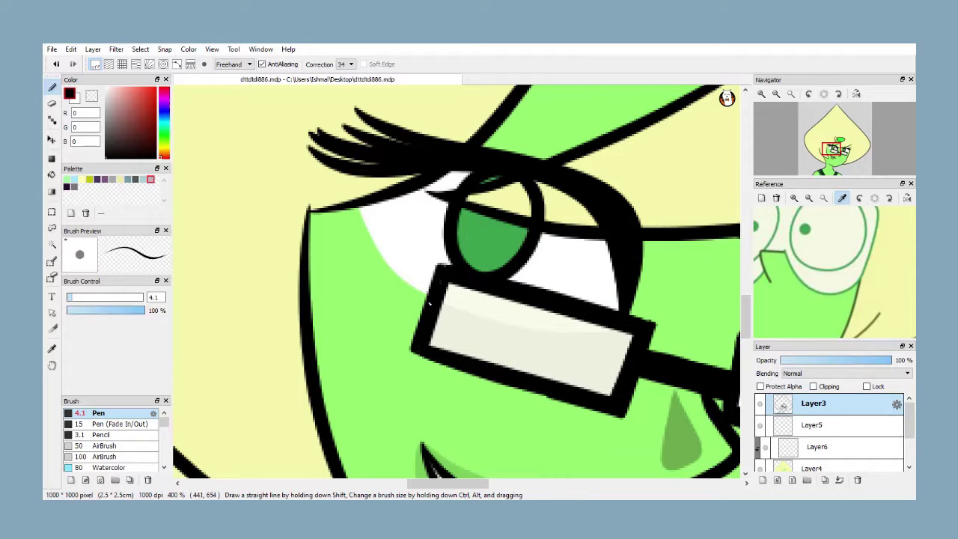
pyautogui.keyDown('shift'); pyautogui.click(427, 302); pyautogui.keyUp('shift')
pyautogui.keyDown('shift'); pyautogui.click(302, 288); pyautogui.keyUp('shift')
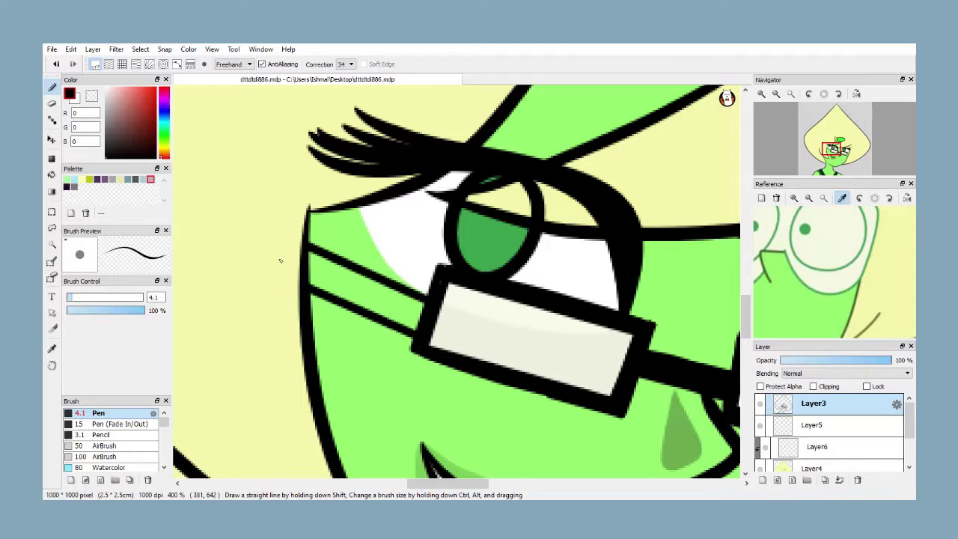
pyautogui.press('g')
pyautogui.click(384, 291)
pyautogui.press('b')
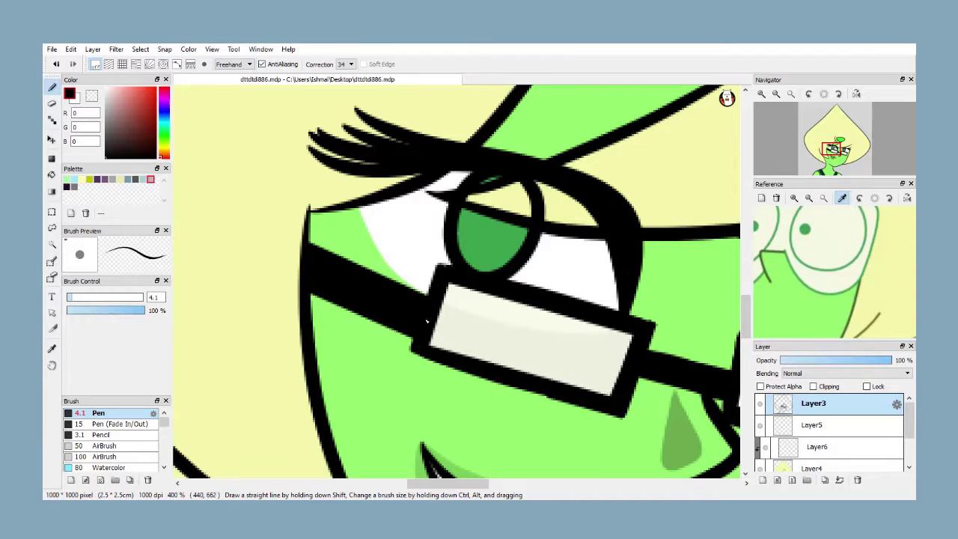
# Outline a strip below the right lens frame with the pen and fill it black to make the lower edge heavier
pyautogui.scroll(-3, 455, 340)
pyautogui.scroll(1, 456, 345)
pyautogui.scroll(-2, 478, 330)
pyautogui.scroll(2, 490, 322)
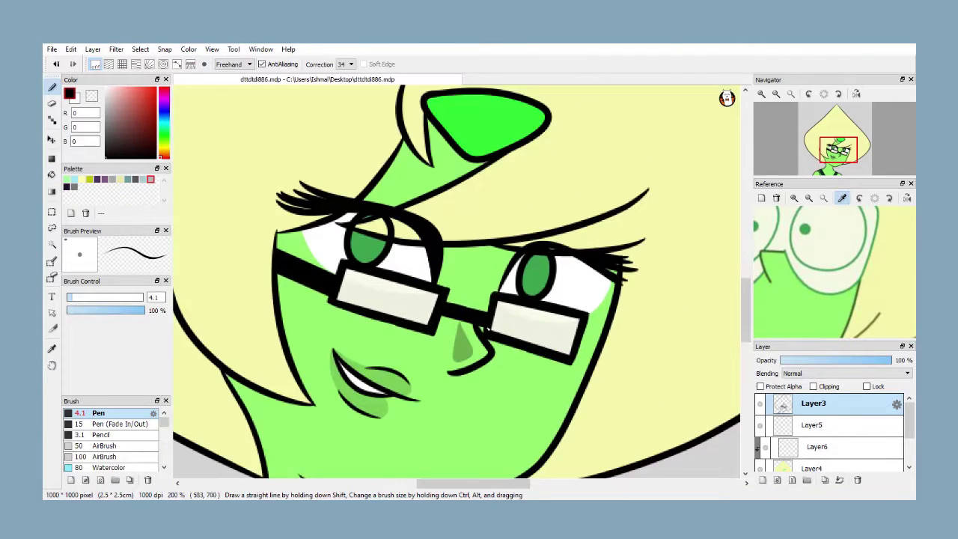
pyautogui.scroll(-3, 423, 351)
pyautogui.scroll(5, 423, 362)
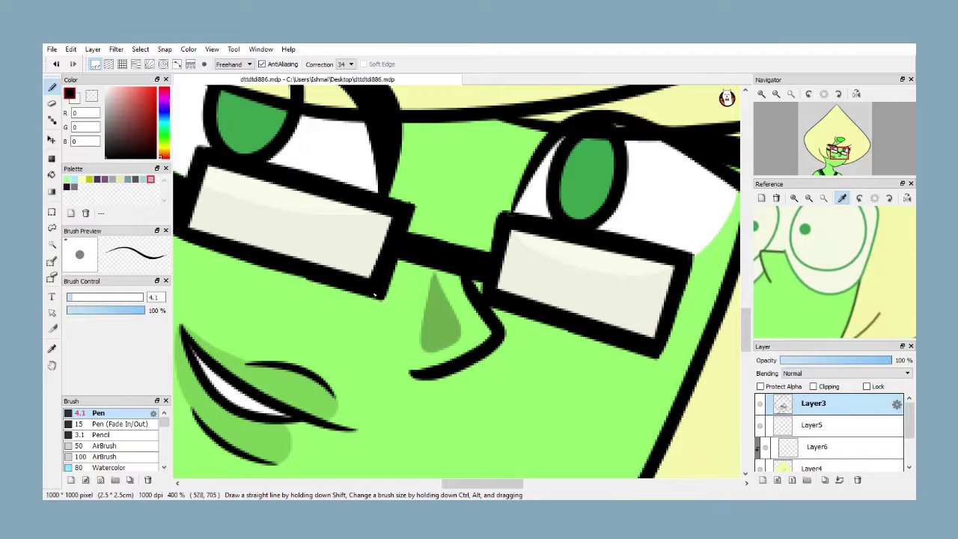
pyautogui.moveTo(497, 317); pyautogui.dragTo(664, 346)
pyautogui.hotkey('ctrl', 'z')
pyautogui.moveTo(679, 300)
pyautogui.mouseDown()
pyautogui.moveTo(552, 338)
pyautogui.moveTo(509, 320)
pyautogui.mouseUp()
pyautogui.hotkey('ctrl', 'z')
pyautogui.moveTo(493, 311)
pyautogui.mouseDown()
pyautogui.moveTo(570, 344)
pyautogui.moveTo(674, 320)
pyautogui.moveTo(584, 349)
pyautogui.moveTo(658, 370)
pyautogui.moveTo(657, 357)
pyautogui.mouseUp()
pyautogui.hotkey('ctrl', 'z')
pyautogui.press('g')
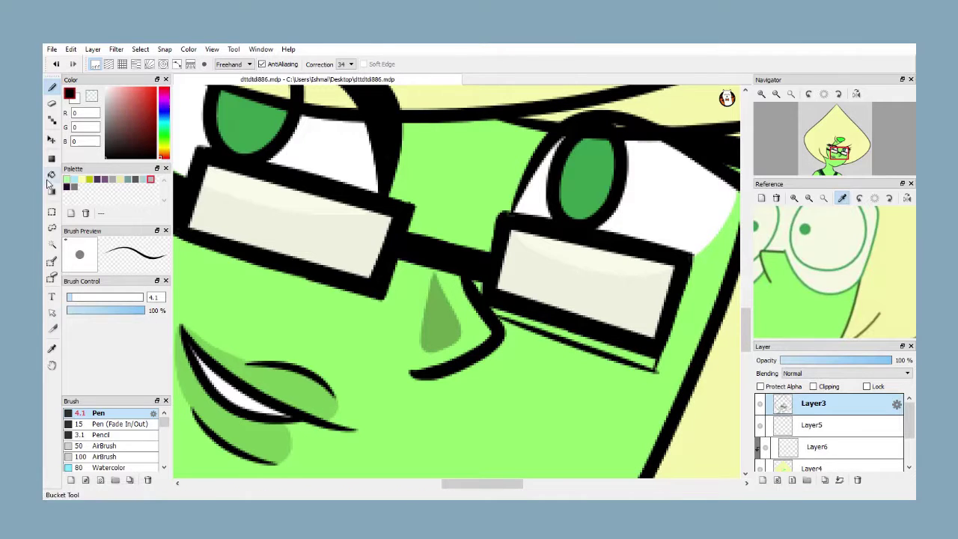
pyautogui.click(517, 308)
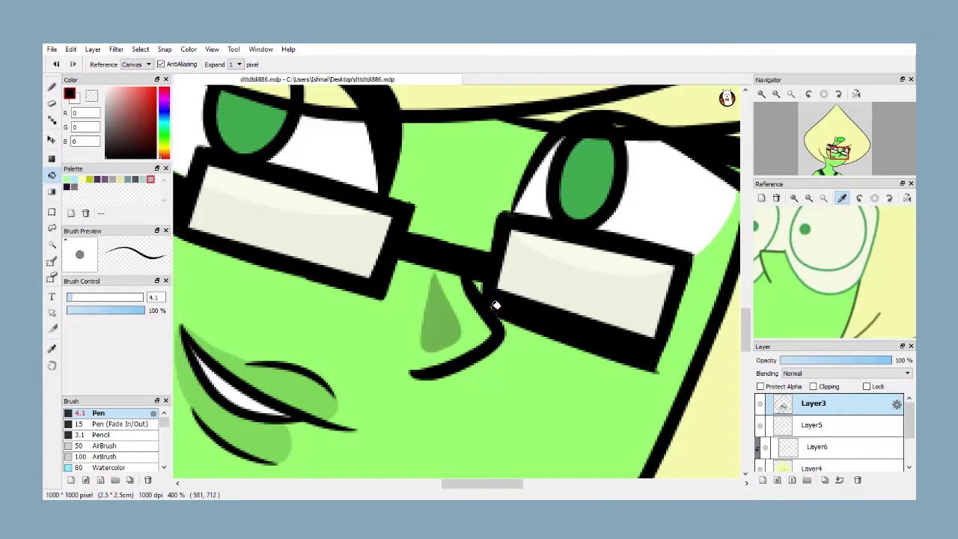
# Erase the inner part of the right lens's lower edge with the size 10 eraser and redraw the frame's right inner edge
pyautogui.press('e')
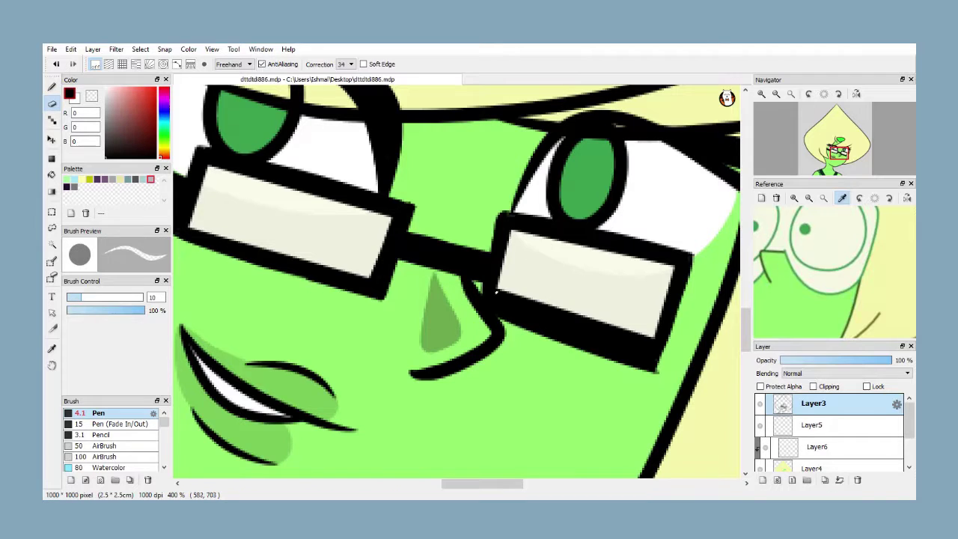
pyautogui.moveTo(589, 322); pyautogui.dragTo(546, 292)
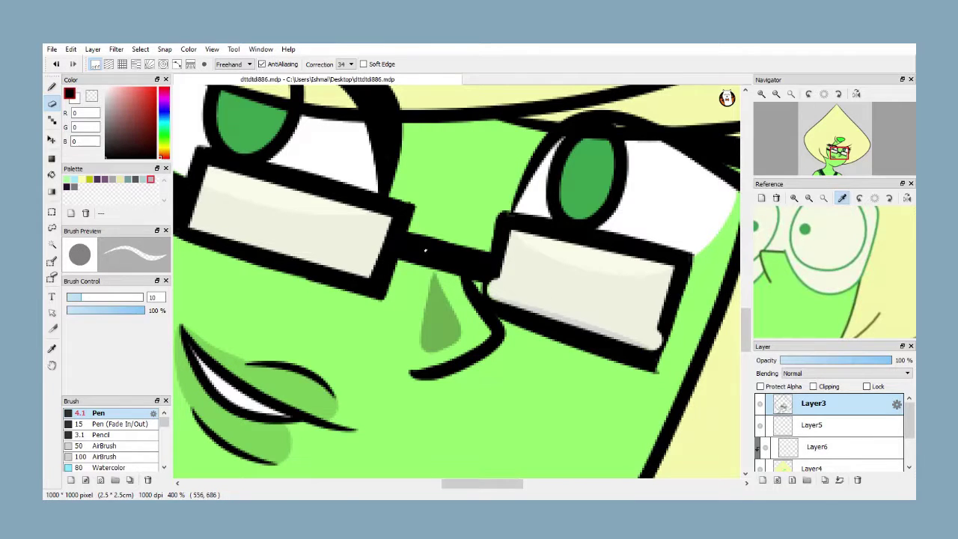
pyautogui.press('p')
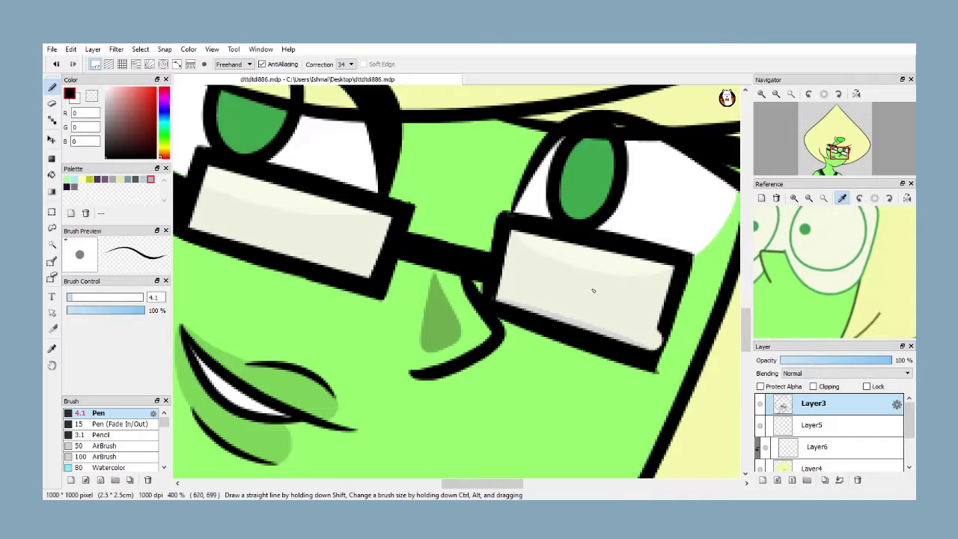
pyautogui.moveTo(675, 266); pyautogui.dragTo(649, 350)
pyautogui.hotkey('ctrl', 'z')
pyautogui.keyDown('shift'); pyautogui.click(646, 349); pyautogui.keyUp('shift')
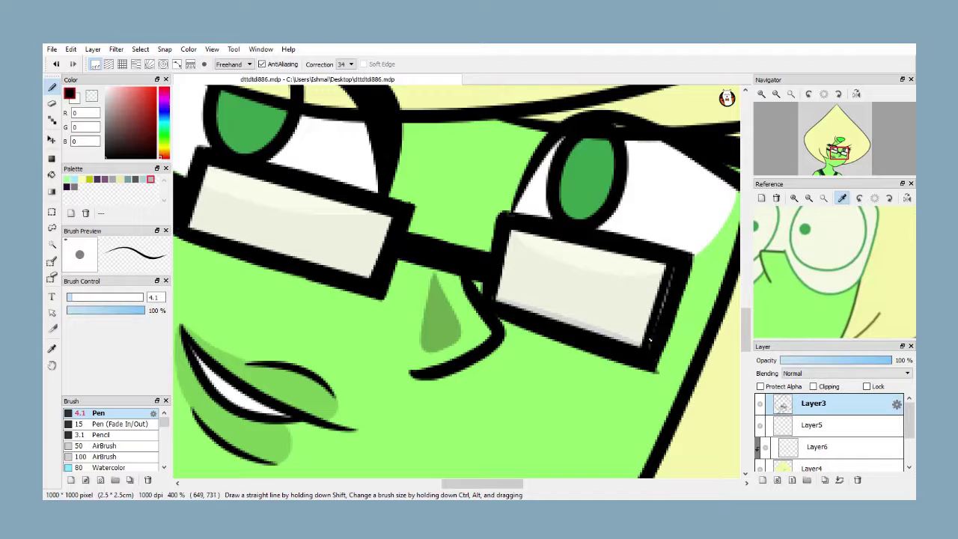
pyautogui.press('e')
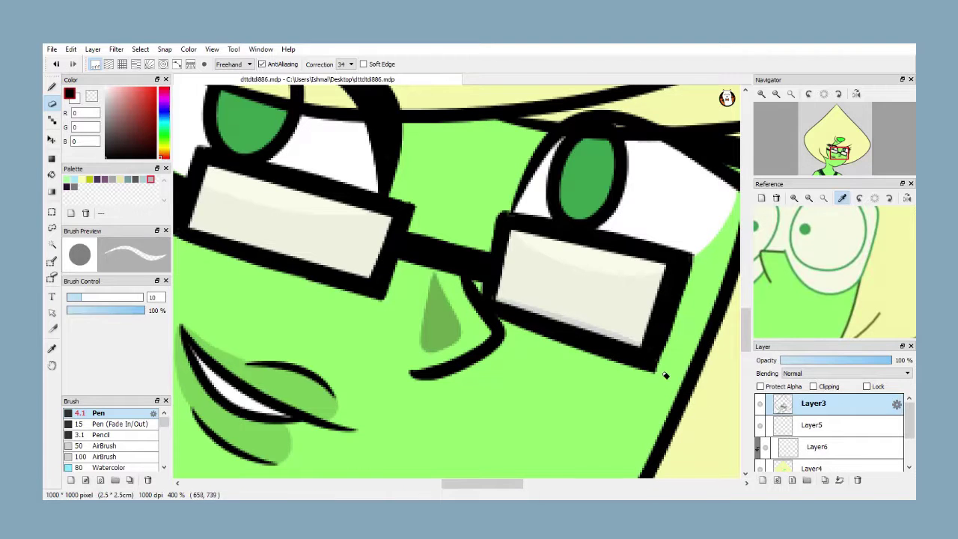
# On Layer5, paint the right lens's lower edge with its cream color (246, 248, 227) and lower the layer's opacity to about 75%
pyautogui.click(808, 446)
pyautogui.click(812, 427)
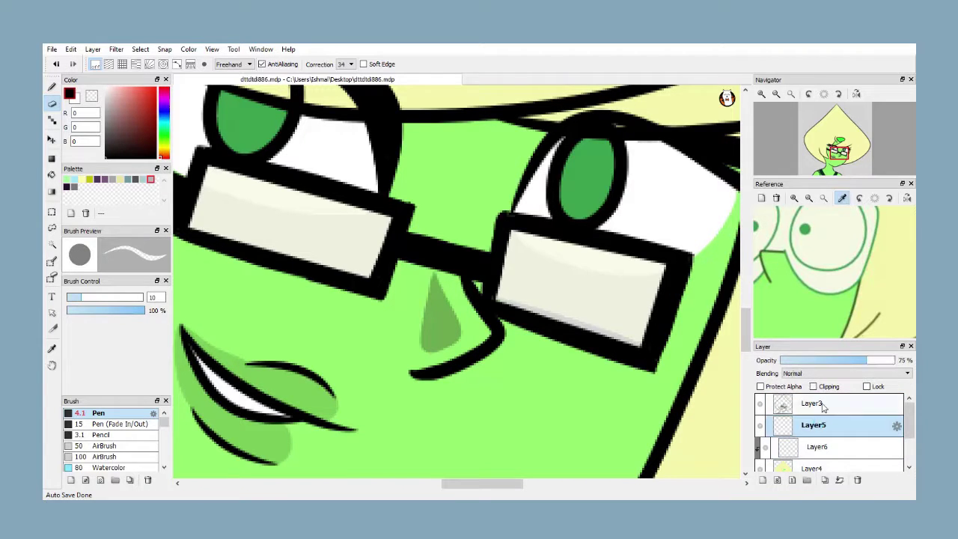
pyautogui.keyDown('alt'); pyautogui.click(621, 296); pyautogui.keyUp('alt')
pyautogui.press('b')
pyautogui.moveTo(496, 298); pyautogui.dragTo(641, 348)
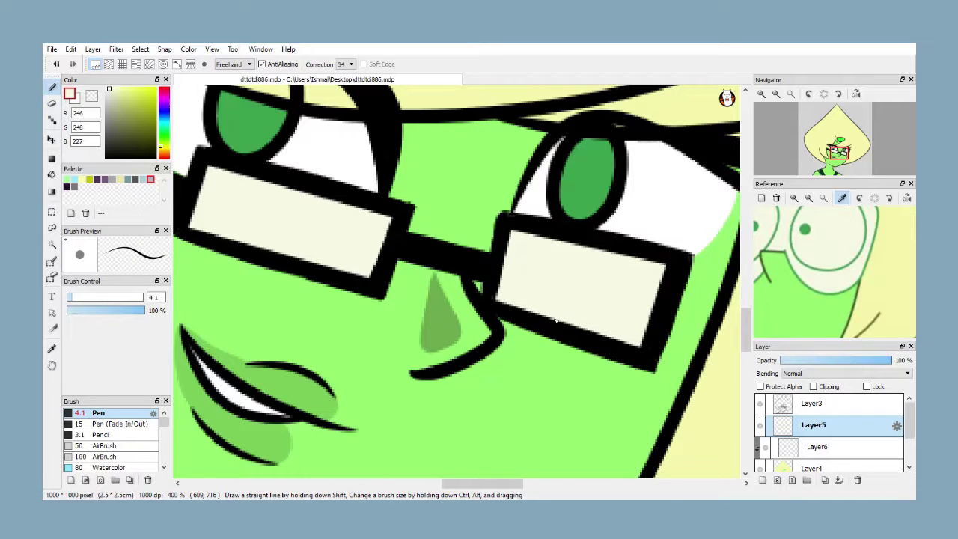
pyautogui.click(865, 360)
pyautogui.click(805, 402)
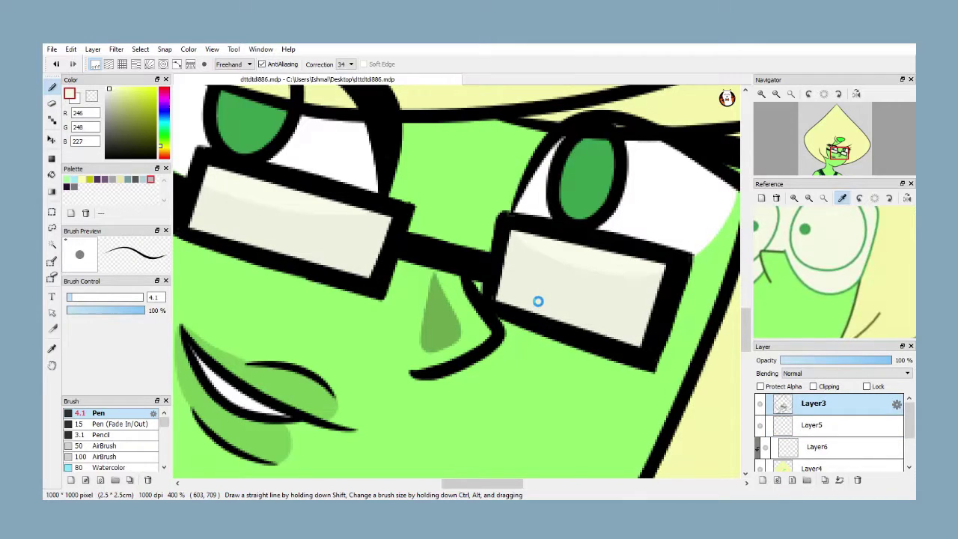
# On Layer6, shade the jaw and right side of the face with gray (182, 181, 181) by drawing the shadow contour and filling it
pyautogui.click(820, 447)
pyautogui.click(151, 180)
pyautogui.scroll(-3, 440, 276)
pyautogui.moveTo(370, 317); pyautogui.dragTo(399, 273)
pyautogui.scroll(2, 399, 272)
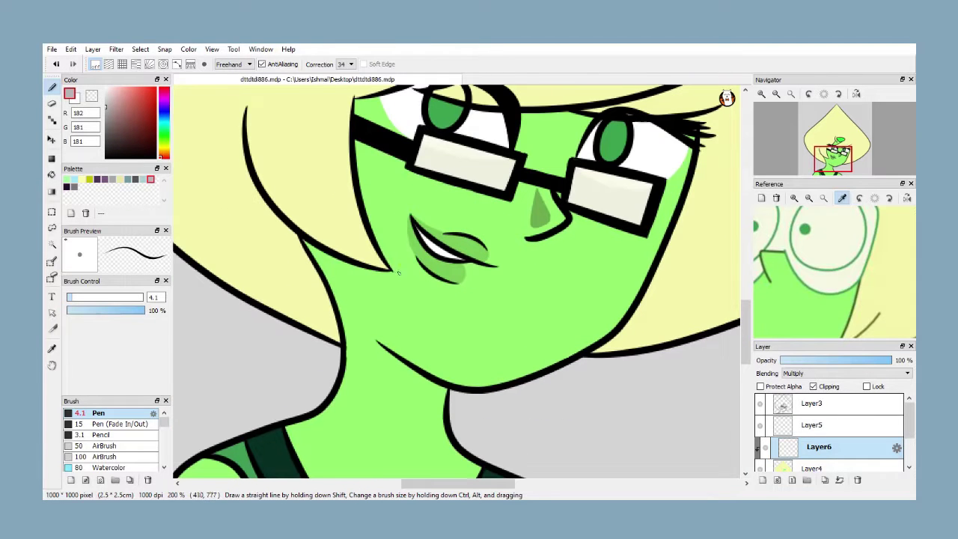
pyautogui.moveTo(675, 126)
pyautogui.mouseDown()
pyautogui.moveTo(677, 176)
pyautogui.moveTo(493, 371)
pyautogui.moveTo(395, 373)
pyautogui.mouseUp()
pyautogui.click(52, 175)
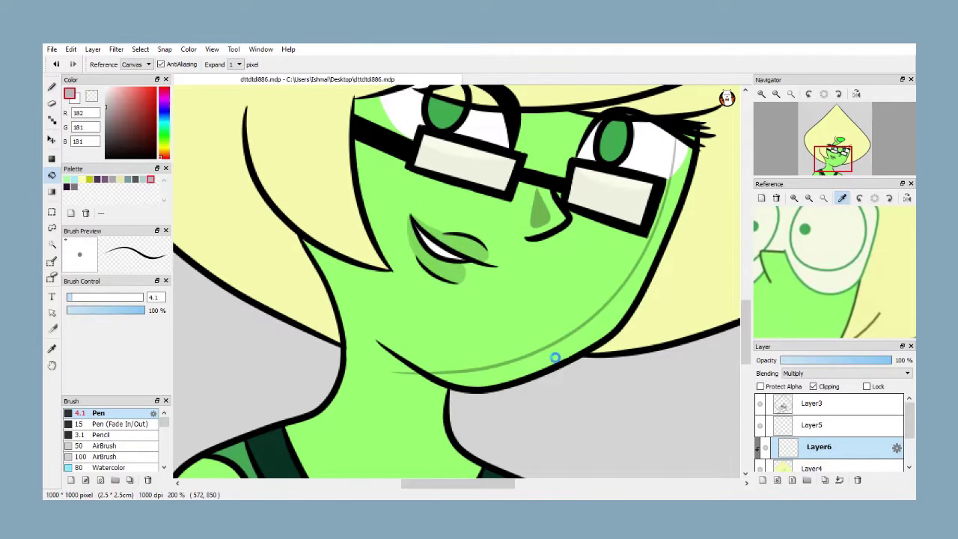
pyautogui.click(556, 358)
pyautogui.click(679, 156)
pyautogui.press('b')
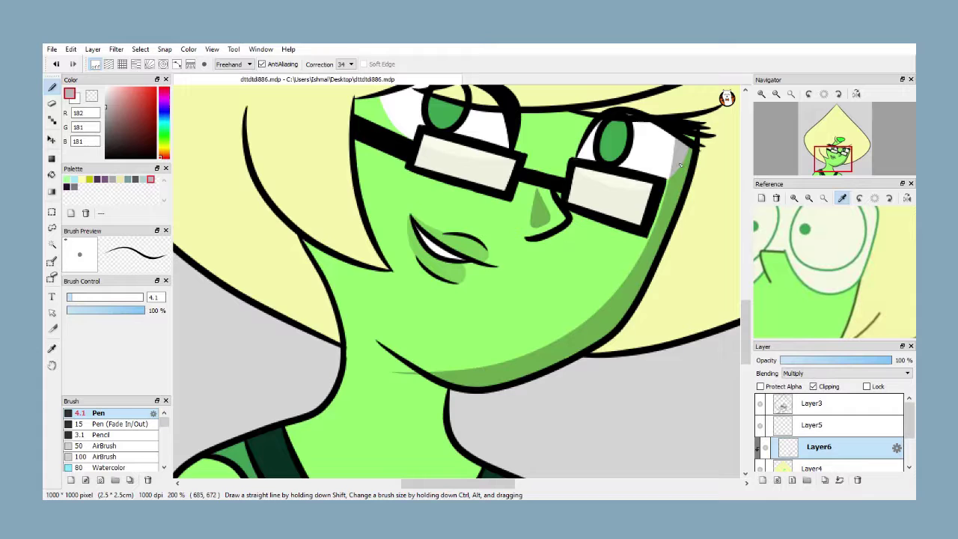
# Paint a curved darker shading band inside both green irises with the gray pen on Layer6
pyautogui.scroll(5, 672, 189)
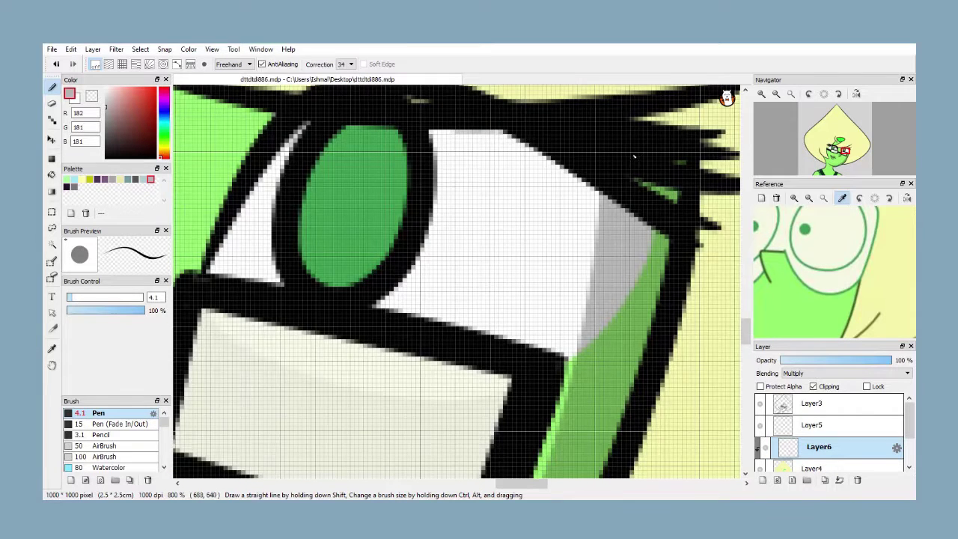
pyautogui.scroll(-7, 559, 218)
pyautogui.scroll(4, 559, 219)
pyautogui.moveTo(485, 277); pyautogui.dragTo(529, 221)
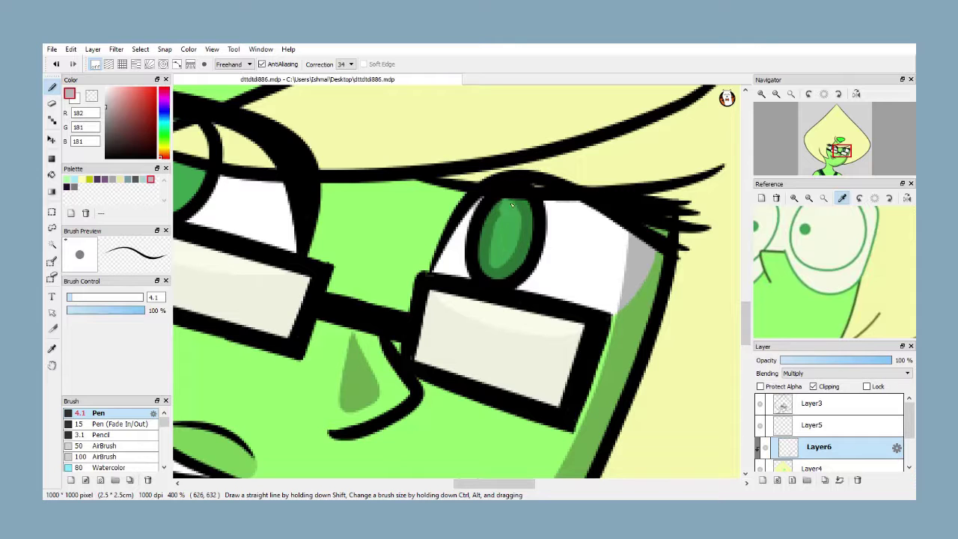
pyautogui.scroll(-4, 508, 201)
pyautogui.scroll(5, 368, 160)
pyautogui.moveTo(394, 238)
pyautogui.mouseDown()
pyautogui.moveTo(327, 203)
pyautogui.moveTo(340, 294)
pyautogui.moveTo(396, 234)
pyautogui.mouseUp()
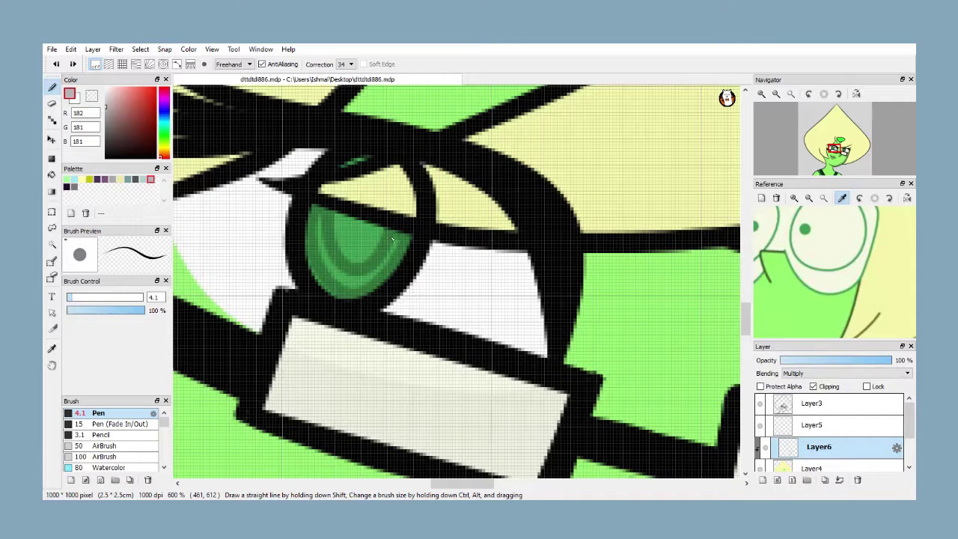
# Paint over the light gaps around the left iris's shading band with the gray pen, leaving only the upper center lighter
pyautogui.moveTo(341, 284); pyautogui.dragTo(313, 256)
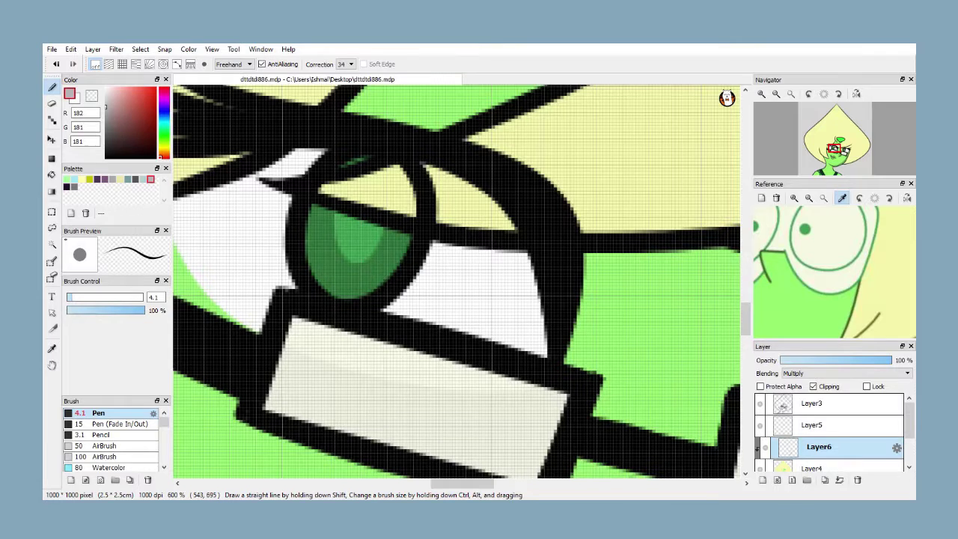
pyautogui.scroll(-7, 432, 367)
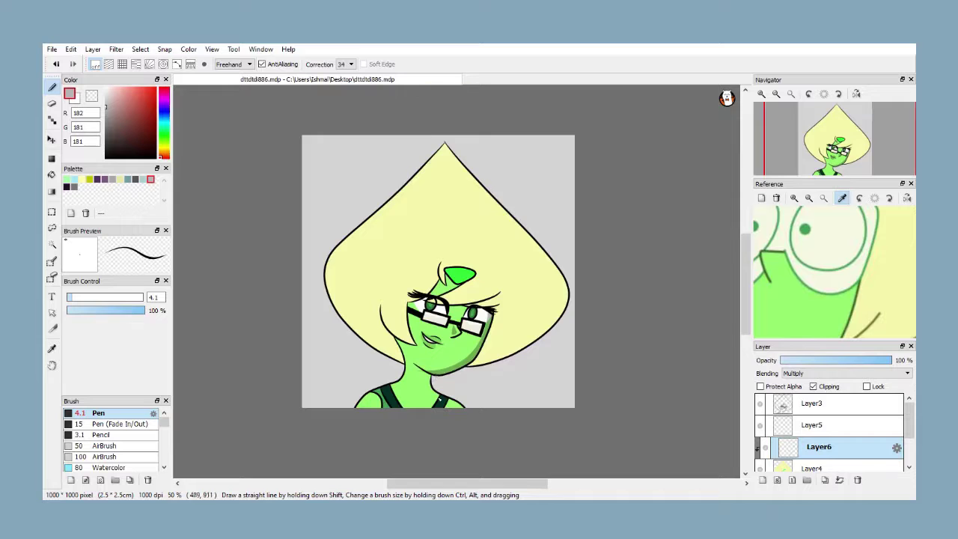
# Draw the contour of a curved shadow on the neck beneath the jaw and fill it with gray (182, 181, 181) on Layer6
pyautogui.scroll(5, 436, 375)
pyautogui.moveTo(397, 341)
pyautogui.mouseDown()
pyautogui.moveTo(507, 455)
pyautogui.moveTo(493, 432)
pyautogui.mouseUp()
pyautogui.hotkey('ctrl', 'z')
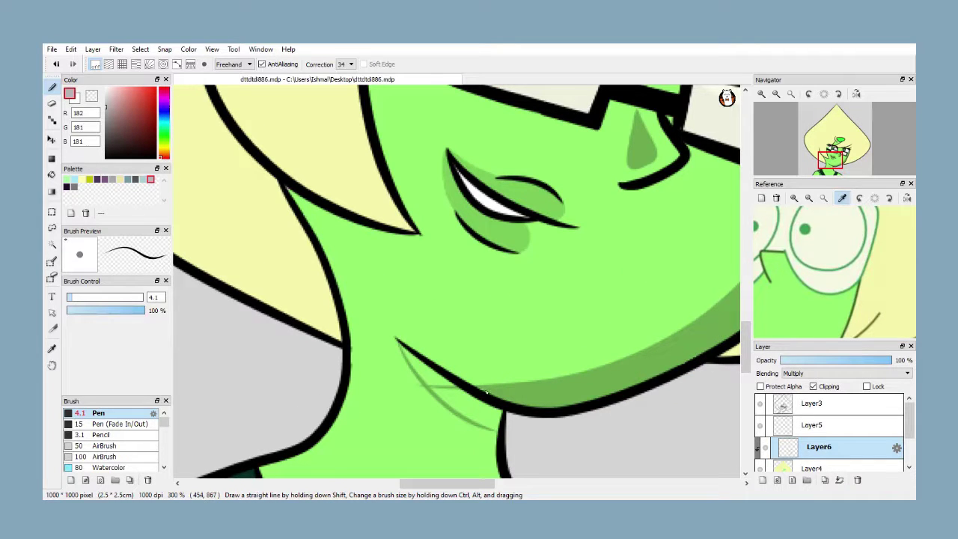
pyautogui.click(52, 175)
pyautogui.click(443, 382)
pyautogui.click(52, 87)
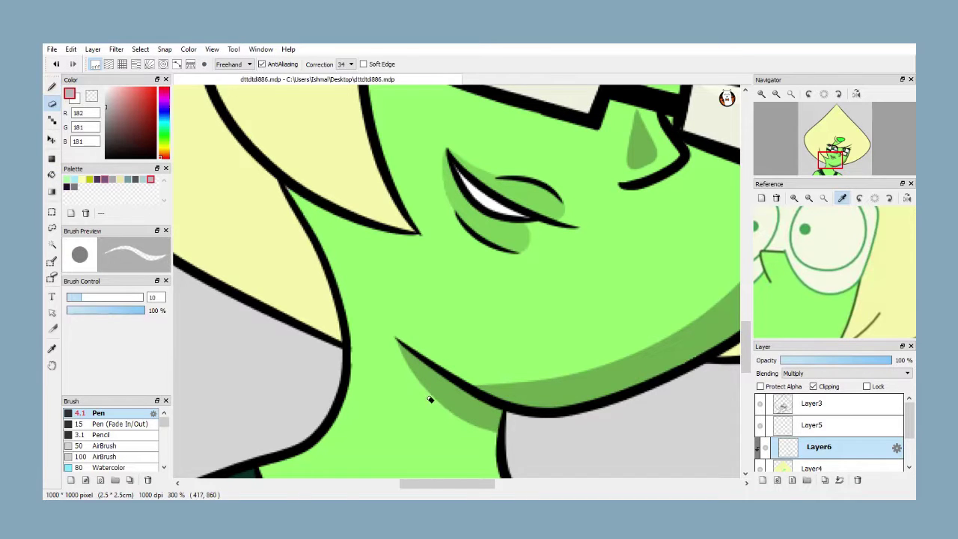
pyautogui.scroll(-3, 485, 393)
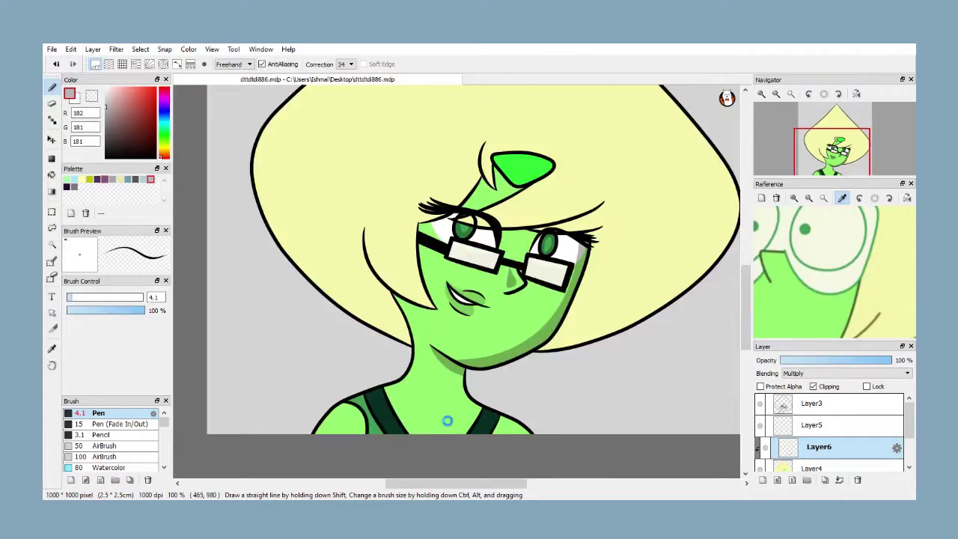
# Shade the chest along the inner edges of both dark straps by drawing gray shadow contours and filling them
pyautogui.scroll(2, 457, 422)
pyautogui.moveTo(382, 353); pyautogui.dragTo(446, 452)
pyautogui.click(51, 175)
pyautogui.click(404, 411)
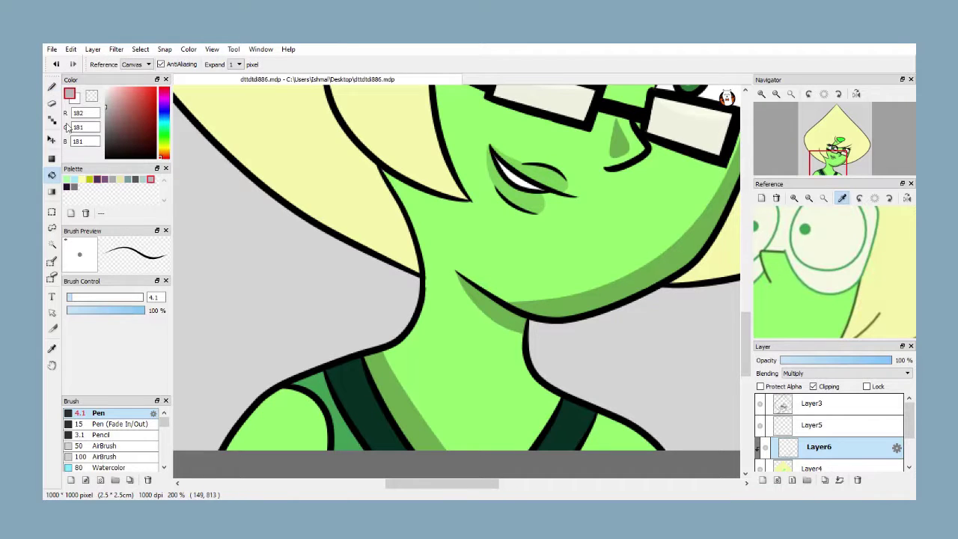
pyautogui.press('n')
pyautogui.press('g')
pyautogui.click(540, 423)
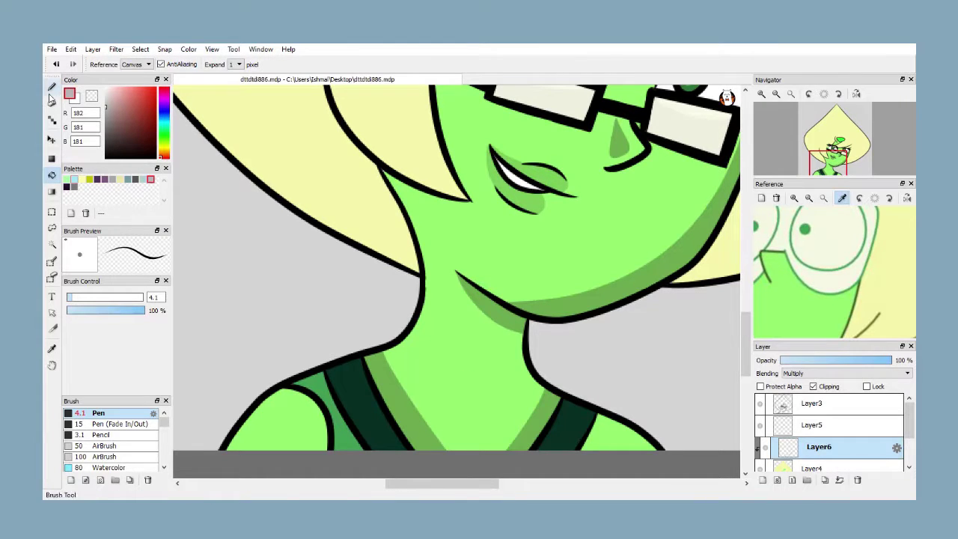
# Add a narrow gray shadow on the left shoulder along the armhole line and touch up its edge with the pen
pyautogui.press('n')
pyautogui.press('g')
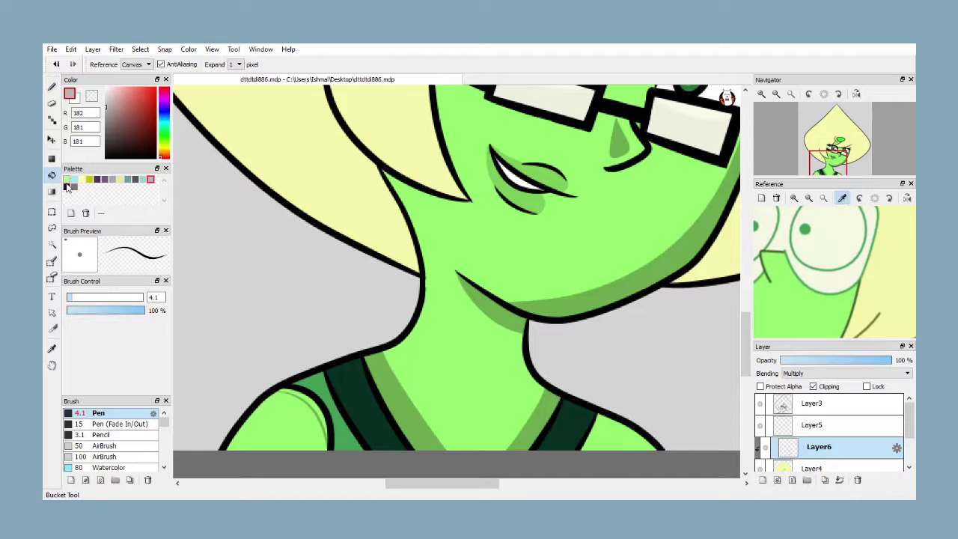
pyautogui.click(301, 397)
pyautogui.press('n')
pyautogui.scroll(1, 369, 372)
pyautogui.moveTo(388, 418); pyautogui.dragTo(369, 372)
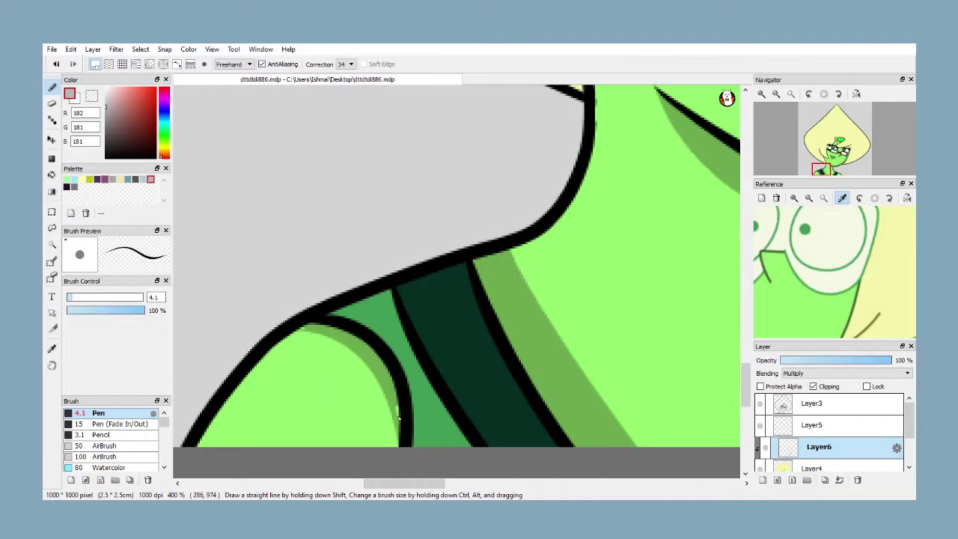
pyautogui.scroll(-5, 331, 339)
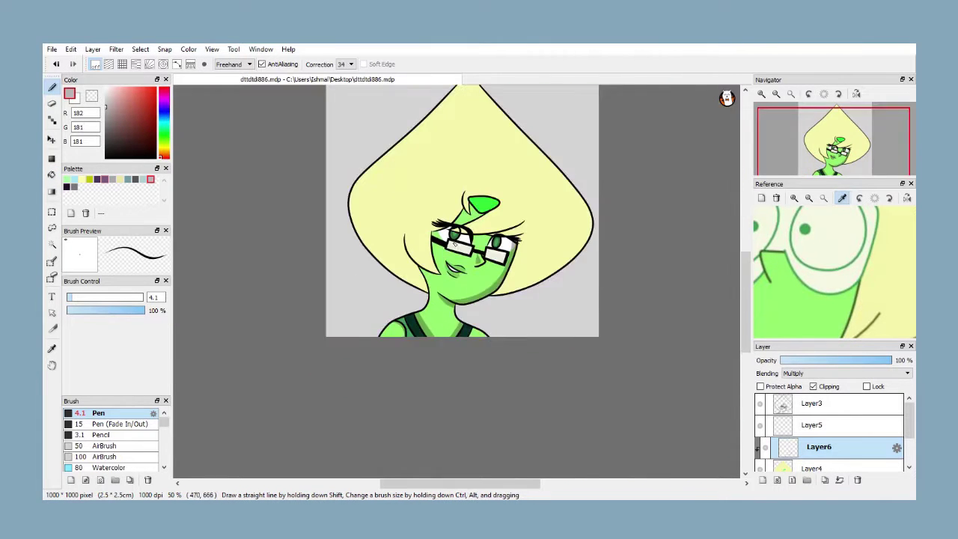
pyautogui.scroll(4, 482, 251)
pyautogui.moveTo(488, 283)
pyautogui.mouseDown()
pyautogui.moveTo(398, 289)
pyautogui.moveTo(425, 358)
pyautogui.mouseUp()
pyautogui.scroll(-3, 413, 413)
pyautogui.scroll(2, 428, 299)
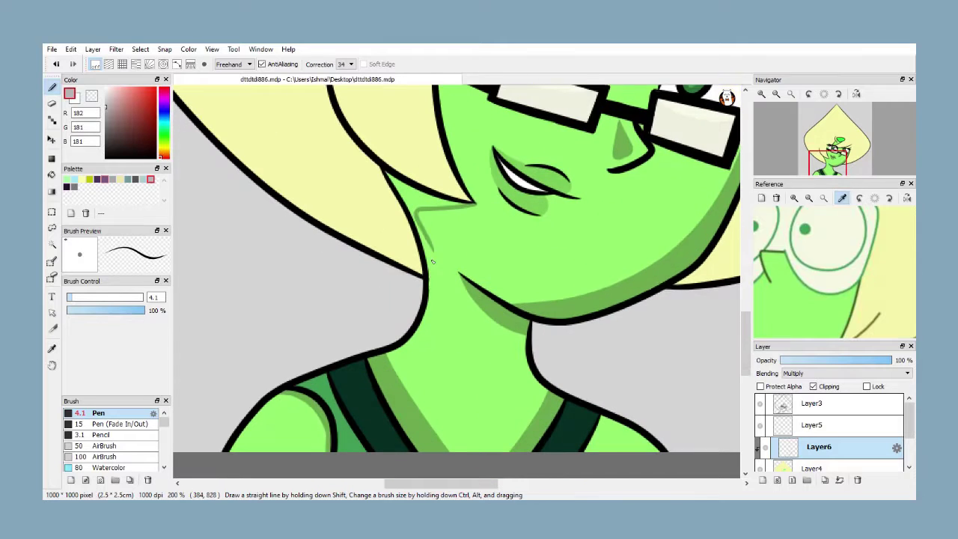
pyautogui.click(52, 174)
pyautogui.click(414, 196)
pyautogui.scroll(-3, 370, 174)
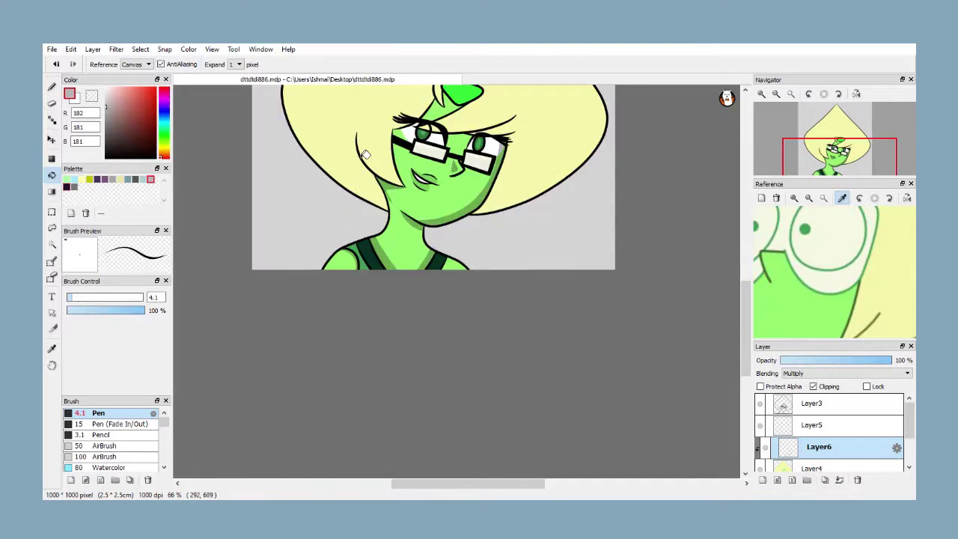
pyautogui.scroll(2, 368, 160)
pyautogui.hotkey('ctrl', 'z')
pyautogui.hotkey('ctrl', 'z')
# Draw a shadow contour from the hair tip down the left side of the neck to the shoulder and fill it with gray
pyautogui.click(50, 87)
pyautogui.moveTo(445, 212)
pyautogui.mouseDown()
pyautogui.moveTo(428, 267)
pyautogui.moveTo(385, 330)
pyautogui.mouseUp()
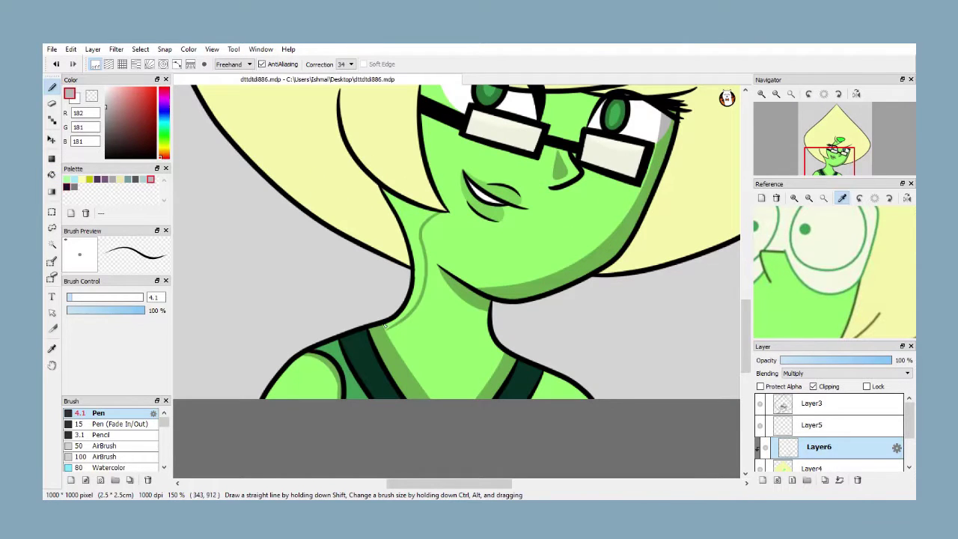
pyautogui.click(51, 175)
pyautogui.click(410, 217)
pyautogui.click(52, 88)
# Paint a small rounded gray shadow just below the lower lip on Layer6
pyautogui.scroll(4, 426, 225)
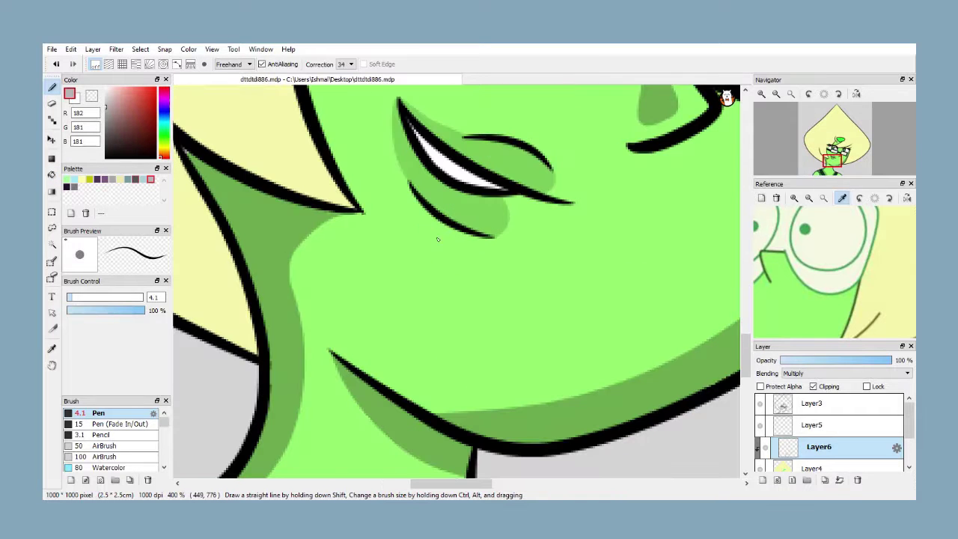
pyautogui.moveTo(420, 226); pyautogui.dragTo(432, 236)
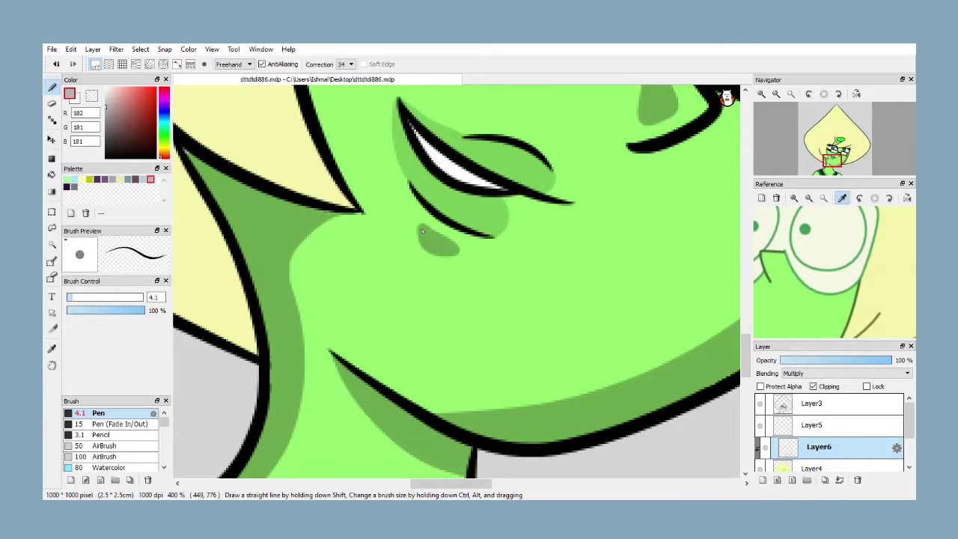
pyautogui.scroll(-5, 422, 232)
pyautogui.scroll(5, 493, 269)
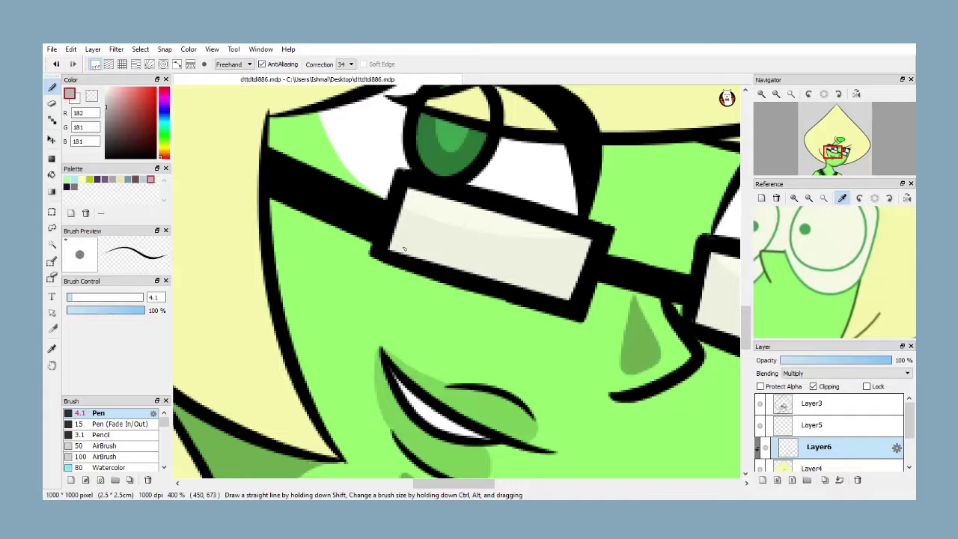
pyautogui.moveTo(263, 212); pyautogui.dragTo(371, 246)
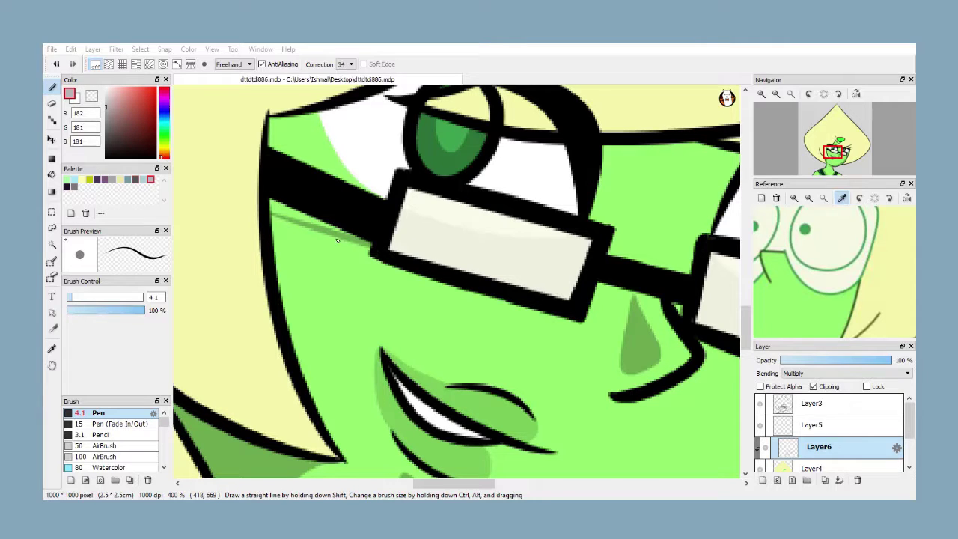
pyautogui.hotkey('ctrl', 'z')
pyautogui.moveTo(267, 205)
pyautogui.mouseDown()
pyautogui.moveTo(372, 250)
pyautogui.moveTo(300, 230)
pyautogui.moveTo(269, 211)
pyautogui.moveTo(373, 251)
pyautogui.mouseUp()
pyautogui.hotkey('ctrl', 'z')
pyautogui.hotkey('ctrl', 'z')
# Add a gray cast shadow on the face along the underside of the glasses' arm and left lens, filling its contour
pyautogui.moveTo(270, 201)
pyautogui.mouseDown()
pyautogui.moveTo(376, 247)
pyautogui.moveTo(271, 205)
pyautogui.moveTo(312, 207)
pyautogui.moveTo(369, 255)
pyautogui.moveTo(508, 302)
pyautogui.moveTo(532, 290)
pyautogui.mouseUp()
pyautogui.scroll(-2, 373, 238)
pyautogui.scroll(2, 400, 260)
pyautogui.click(51, 159)
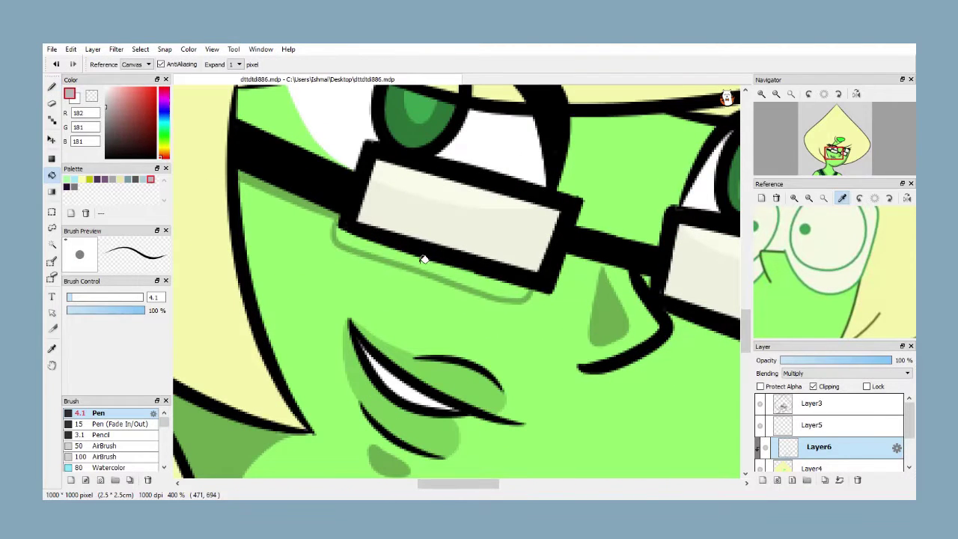
pyautogui.click(337, 232)
pyautogui.press('p')
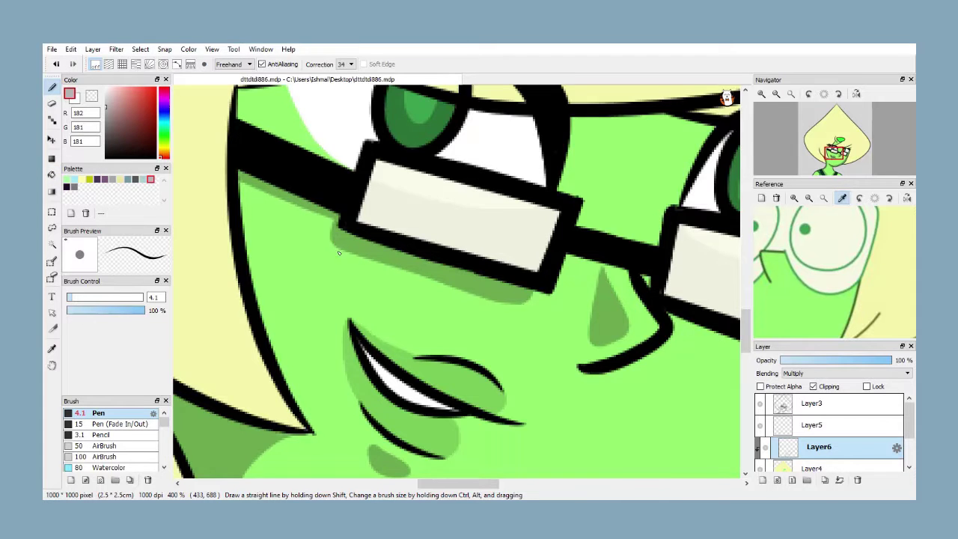
# Outline and fill a thin gray cast shadow under the right lens's lower frame edge
pyautogui.scroll(-3, 338, 254)
pyautogui.scroll(3, 371, 213)
pyautogui.moveTo(404, 259); pyautogui.dragTo(537, 312)
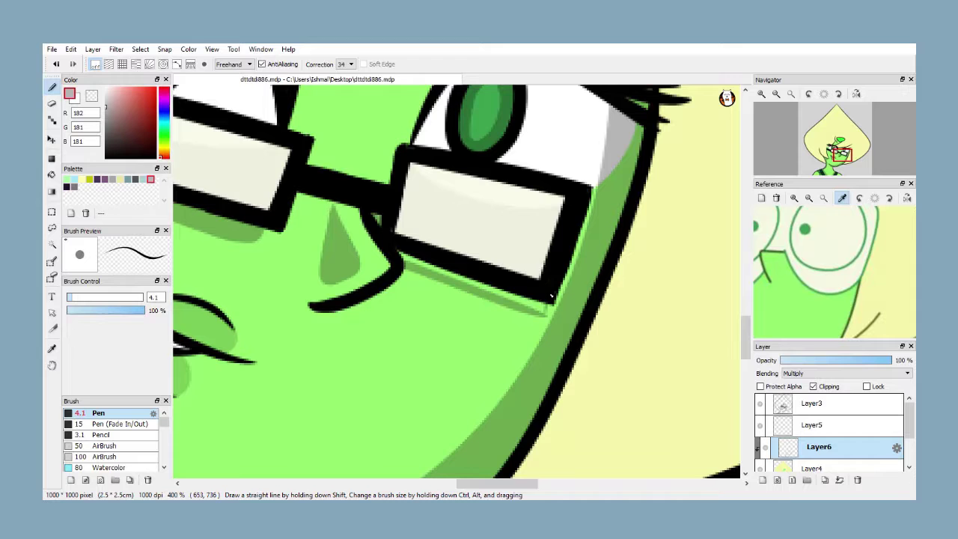
pyautogui.press('g')
pyautogui.click(420, 251)
pyautogui.press('b')
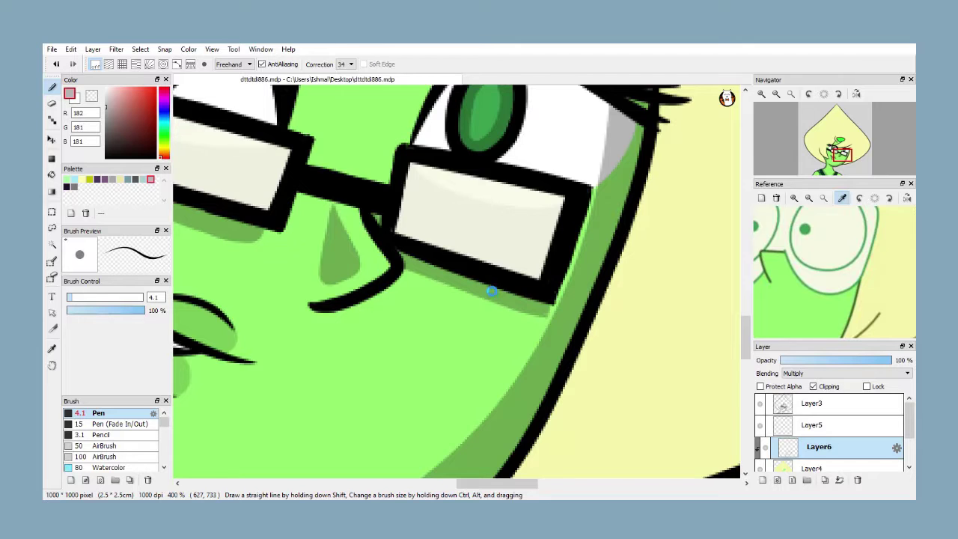
# Draw a shadow line on the forehead beneath the green gem and fill the strip between it and the gem with gray
pyautogui.scroll(-5, 489, 290)
pyautogui.scroll(5, 442, 200)
pyautogui.scroll(-4, 829, 271)
pyautogui.scroll(3, 822, 256)
pyautogui.moveTo(443, 219); pyautogui.dragTo(516, 286)
pyautogui.click(52, 175)
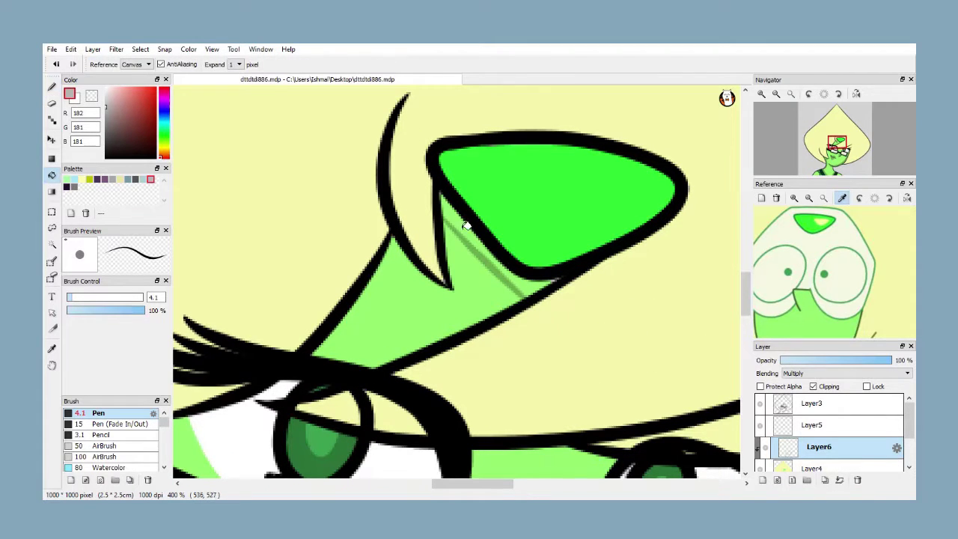
pyautogui.click(465, 224)
pyautogui.click(529, 285)
pyautogui.click(51, 88)
pyautogui.click(792, 321)
pyautogui.scroll(-1, 817, 463)
pyautogui.click(820, 443)
pyautogui.click(819, 419)
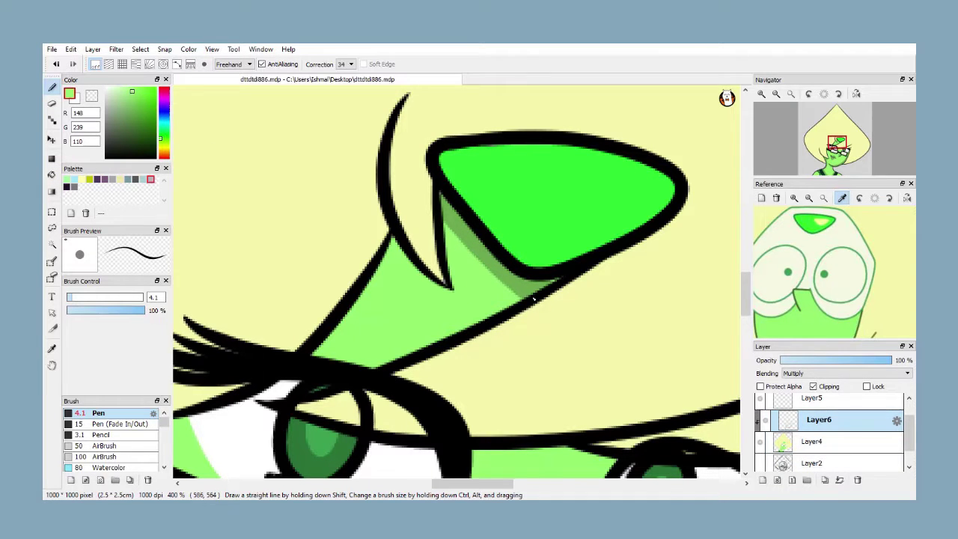
pyautogui.click(152, 180)
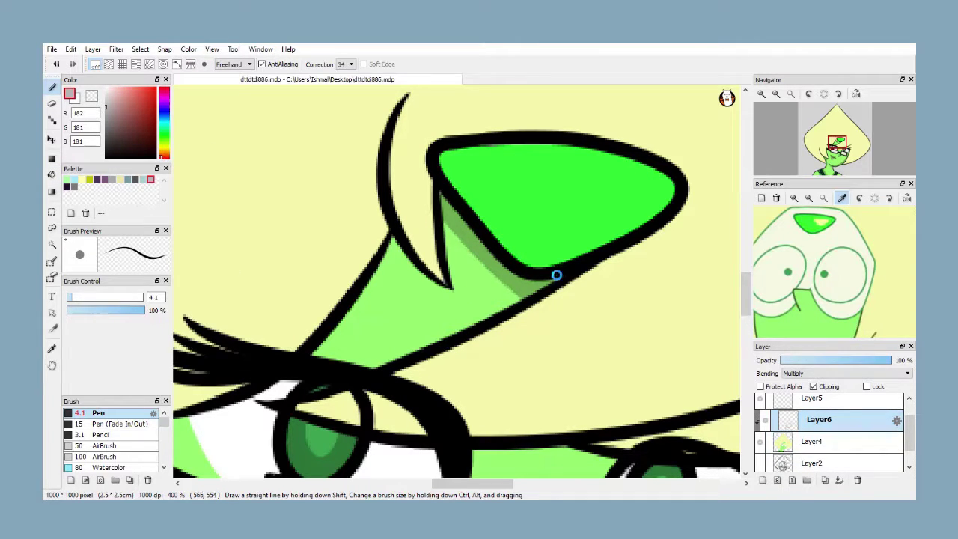
# On Layer4, paint a rounded white (255, 255, 255) highlight in the upper right part of the forehead gem
pyautogui.click(106, 89)
pyautogui.click(844, 404)
pyautogui.click(819, 441)
pyautogui.moveTo(643, 189)
pyautogui.mouseDown()
pyautogui.moveTo(574, 179)
pyautogui.moveTo(645, 198)
pyautogui.moveTo(568, 176)
pyautogui.moveTo(645, 191)
pyautogui.moveTo(594, 203)
pyautogui.moveTo(636, 190)
pyautogui.mouseUp()
pyautogui.hotkey('ctrl', 'z')
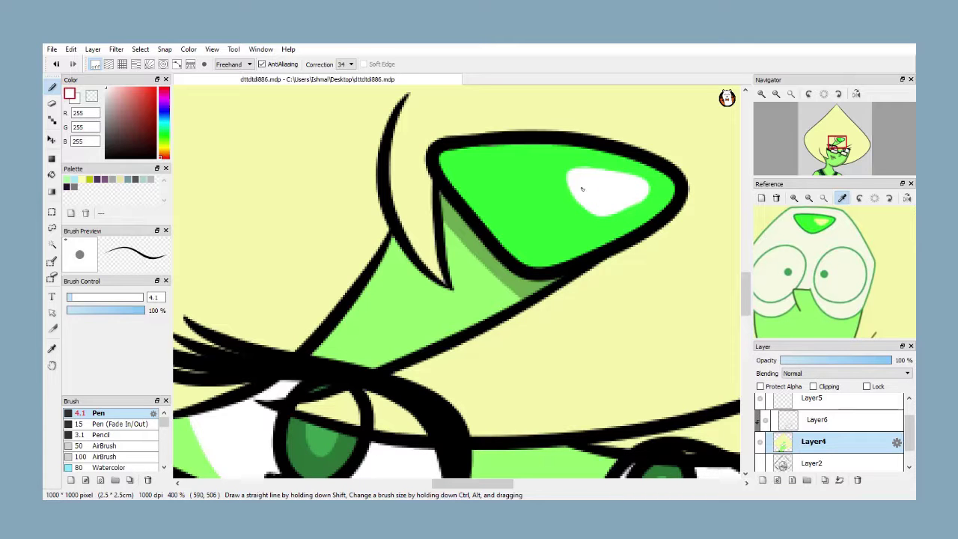
pyautogui.scroll(-7, 557, 197)
pyautogui.scroll(2, 556, 196)
pyautogui.scroll(-2, 557, 194)
pyautogui.scroll(2, 604, 180)
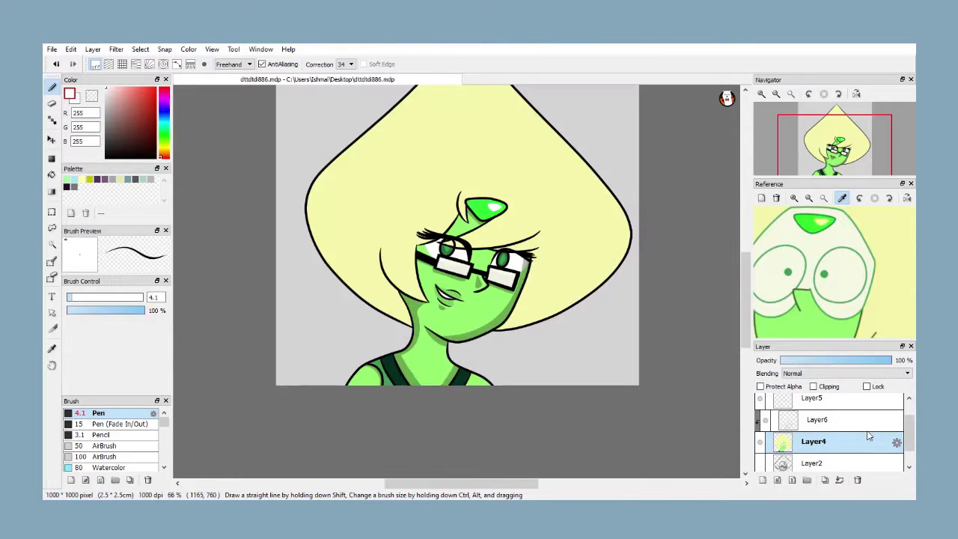
# Create a layer folder, move Layer3, Layer5, Layer6 and Layer4 into it, and collapse the folder
pyautogui.scroll(2, 853, 428)
pyautogui.click(842, 407)
pyautogui.click(811, 468)
pyautogui.scroll(-1, 816, 415)
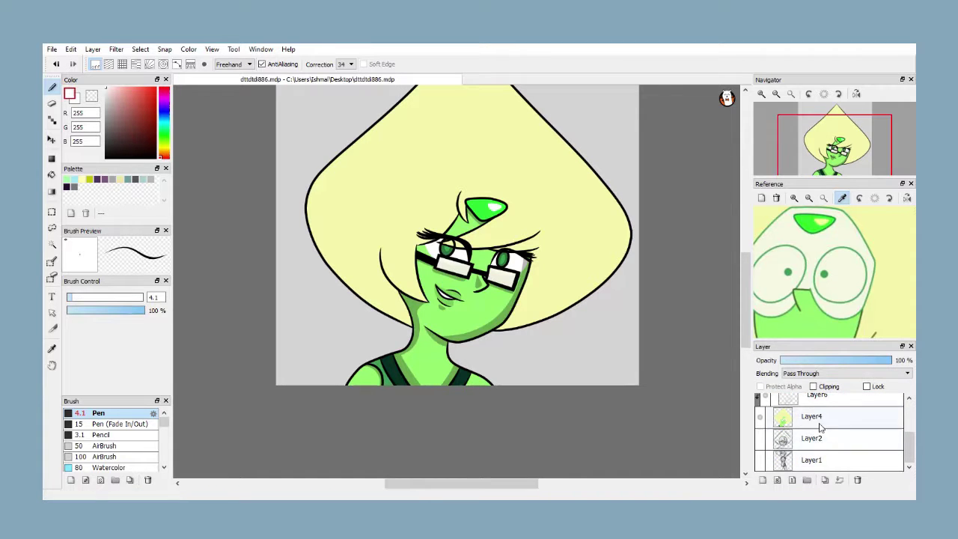
pyautogui.click(823, 440)
pyautogui.scroll(1, 793, 431)
pyautogui.click(813, 435)
pyautogui.moveTo(814, 436)
pyautogui.mouseDown()
pyautogui.moveTo(824, 401)
pyautogui.moveTo(823, 427)
pyautogui.moveTo(819, 410)
pyautogui.mouseUp()
pyautogui.scroll(-2, 829, 431)
pyautogui.click(822, 424)
pyautogui.scroll(-1, 832, 426)
pyautogui.scroll(-2, 826, 421)
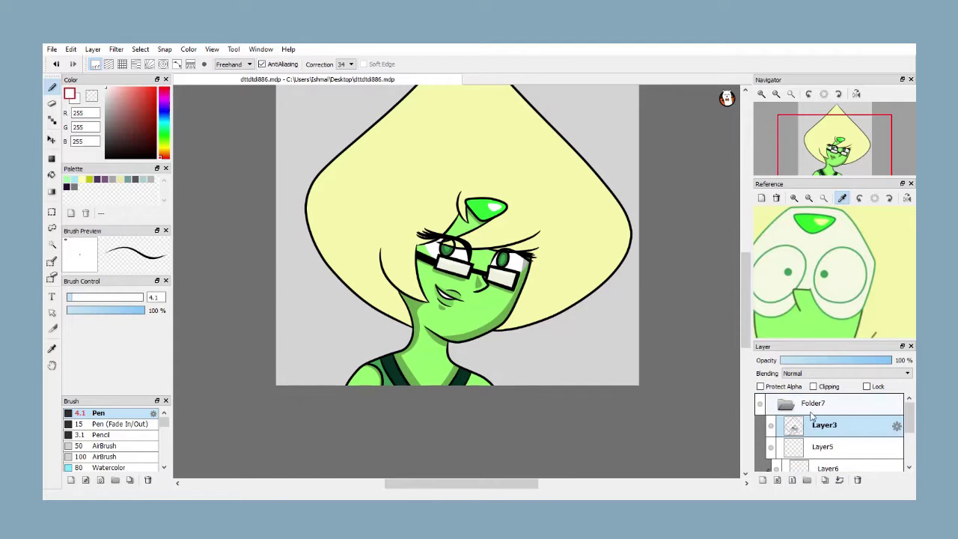
pyautogui.click(786, 406)
# Transform the folder's artwork by enlarging and repositioning the character so the hair extends past the canvas edges
pyautogui.scroll(-2, 461, 288)
pyautogui.scroll(1, 485, 243)
pyautogui.hotkey('ctrl', 't')
pyautogui.scroll(-2, 486, 243)
pyautogui.moveTo(406, 169); pyautogui.dragTo(357, 102)
pyautogui.moveTo(472, 165); pyautogui.dragTo(514, 175)
pyautogui.scroll(3, 481, 239)
pyautogui.moveTo(455, 254); pyautogui.dragTo(452, 267)
pyautogui.scroll(-2, 453, 267)
pyautogui.scroll(1, 424, 257)
pyautogui.scroll(-1, 428, 259)
pyautogui.scroll(1, 430, 261)
pyautogui.click(675, 478)
pyautogui.scroll(-2, 554, 284)
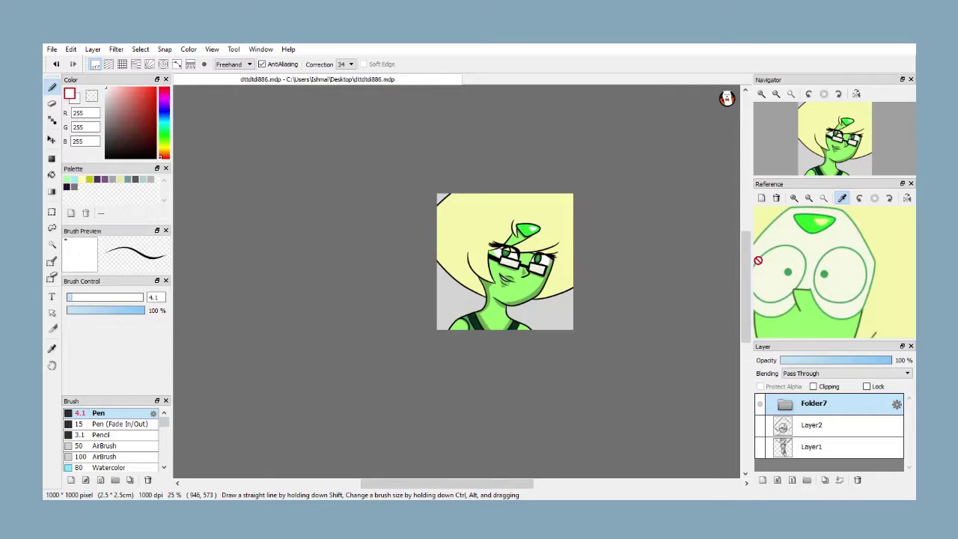
# Add a new layer and move it to the bottom of the layer stack, below Layer1
pyautogui.scroll(3, 542, 277)
pyautogui.scroll(1, 832, 282)
pyautogui.click(813, 447)
pyautogui.click(763, 481)
pyautogui.moveTo(822, 447); pyautogui.dragTo(826, 464)
pyautogui.scroll(-1, 475, 282)
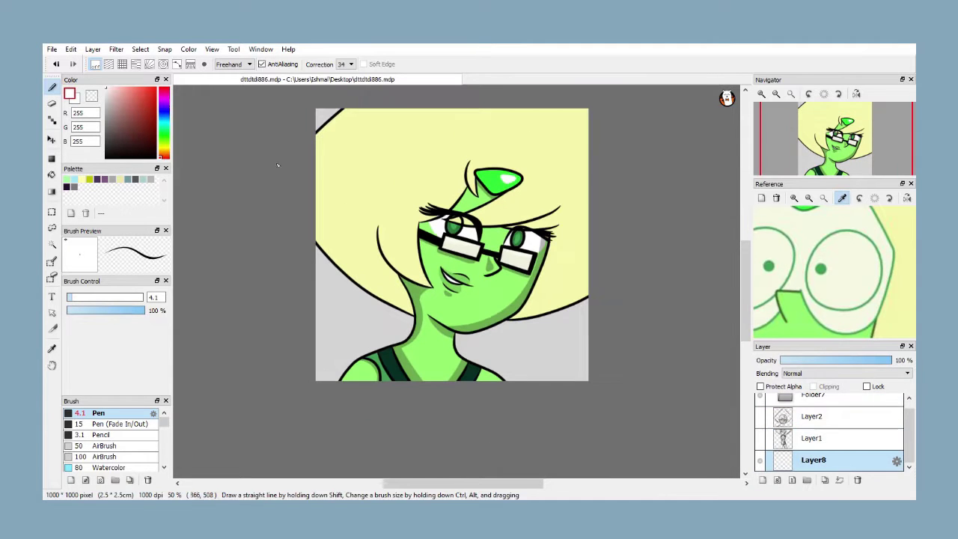
# Select the gray background areas with the Magic Wand, invert the selection to the character, and expand it
pyautogui.click(53, 244)
pyautogui.click(361, 314)
pyautogui.click(360, 313)
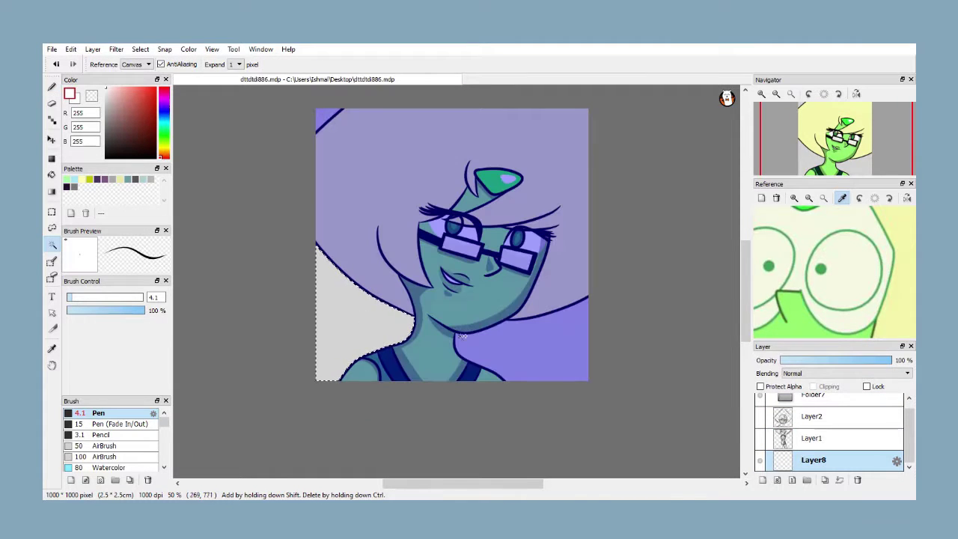
pyautogui.click(140, 49)
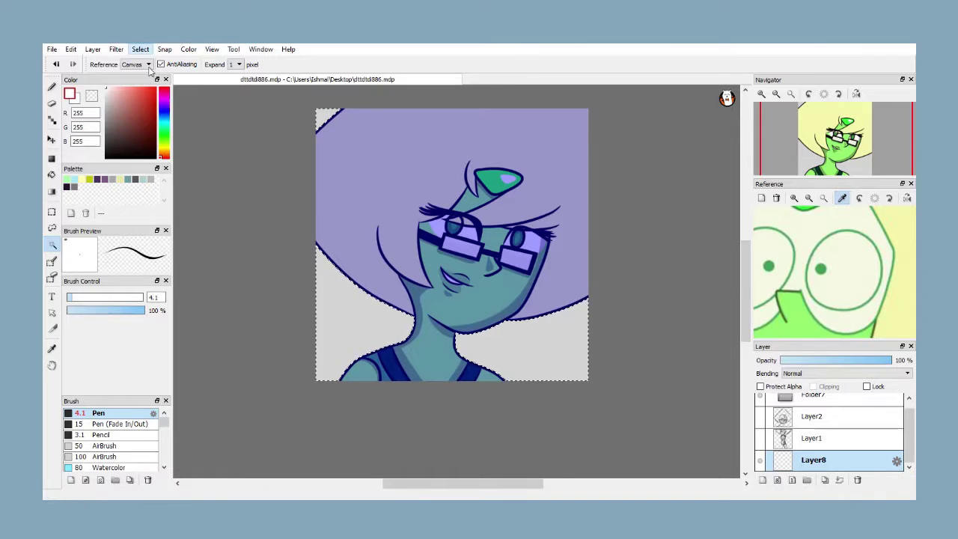
pyautogui.click(173, 88)
pyautogui.scroll(-1, 423, 175)
pyautogui.click(142, 49)
pyautogui.click(162, 103)
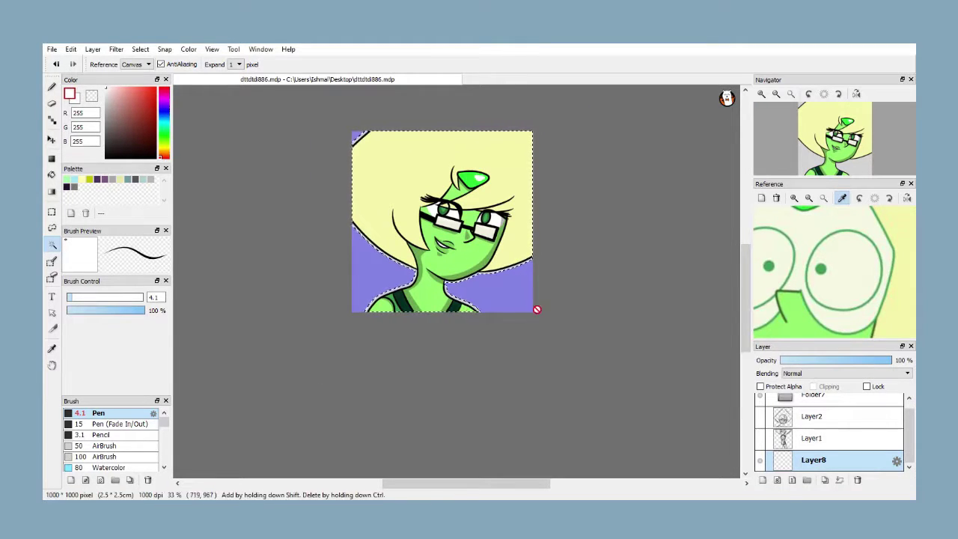
# Fill the selected silhouette with black (0, 0, 0) on Layer8 using a filled rectangle, and clear the selection
pyautogui.click(51, 158)
pyautogui.moveTo(287, 99); pyautogui.dragTo(609, 381)
pyautogui.click(107, 156)
pyautogui.click(140, 50)
pyautogui.click(155, 76)
# Paint over the light gap in the outline where the jaw meets the neck with the black Pen on Layer8
pyautogui.scroll(3, 516, 256)
pyautogui.scroll(-3, 502, 252)
pyautogui.scroll(4, 468, 259)
pyautogui.scroll(4, 447, 307)
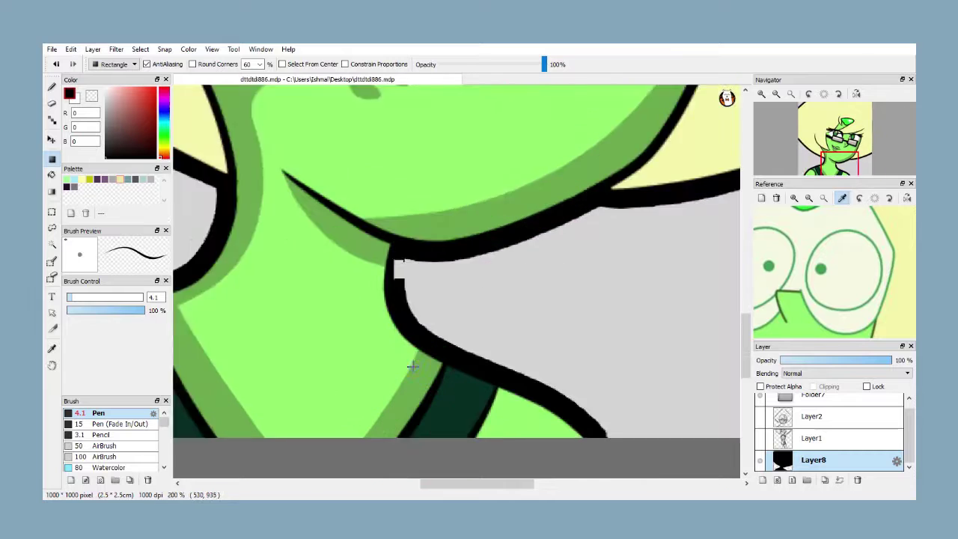
pyautogui.press('b')
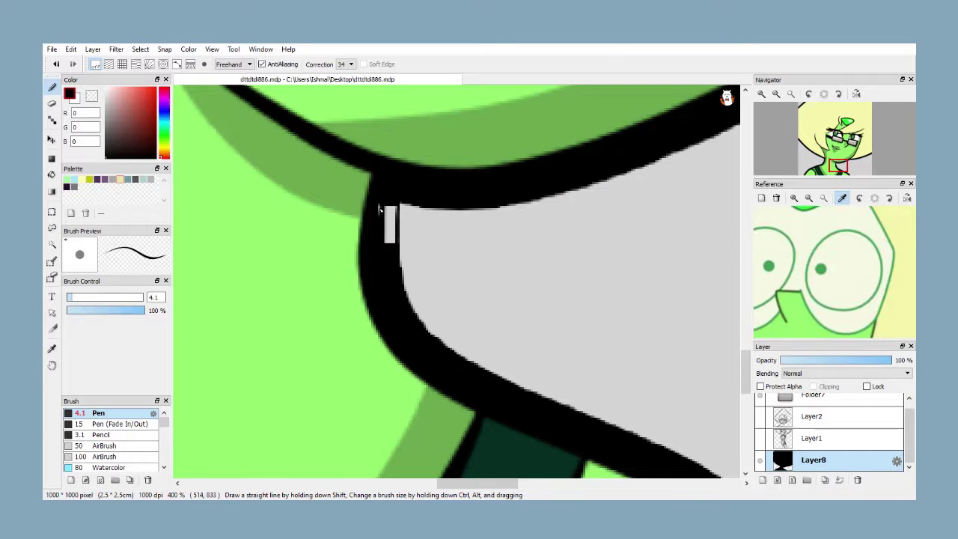
pyautogui.scroll(-8, 381, 204)
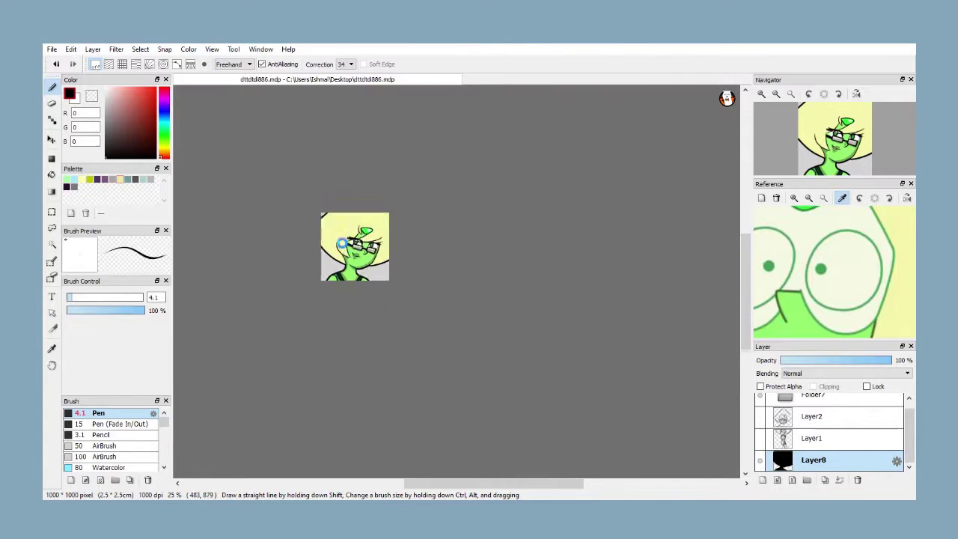
pyautogui.scroll(4, 357, 277)
pyautogui.scroll(1, 388, 332)
pyautogui.scroll(-1, 388, 332)
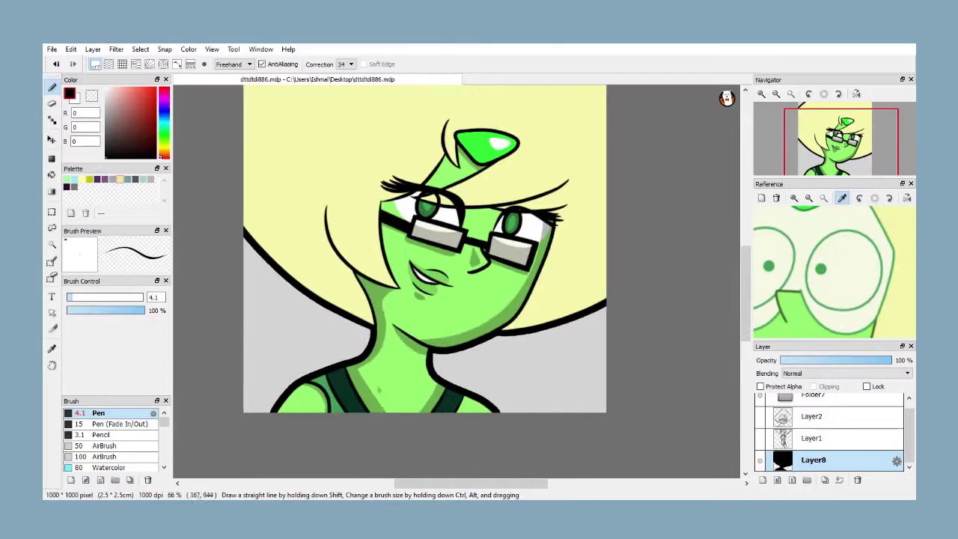
# Select the gray areas around the black-outlined character with the Magic Wand, invert the selection, and expand it
pyautogui.click(51, 246)
pyautogui.click(259, 314)
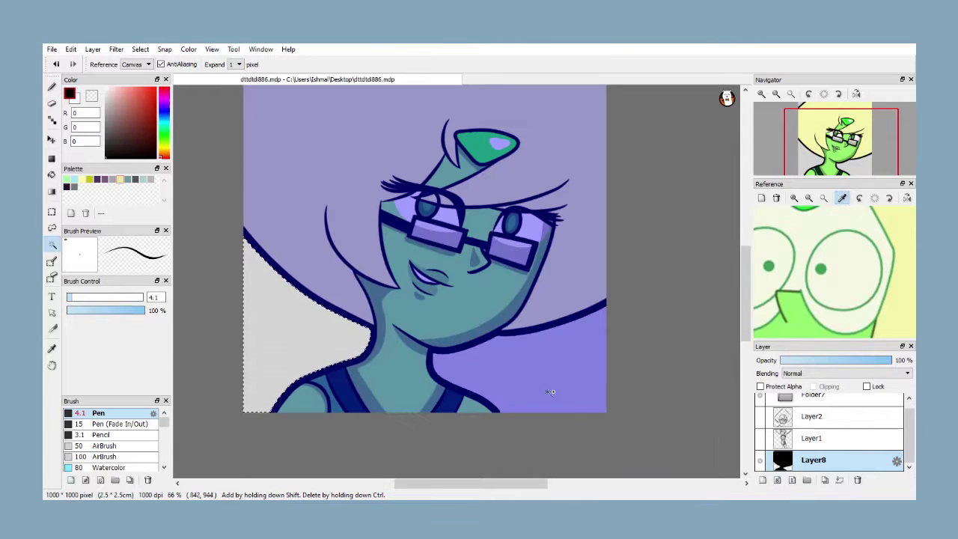
pyautogui.scroll(-2, 545, 385)
pyautogui.keyDown('shift'); pyautogui.click(400, 223); pyautogui.keyUp('shift')
pyautogui.click(143, 49)
pyautogui.click(191, 90)
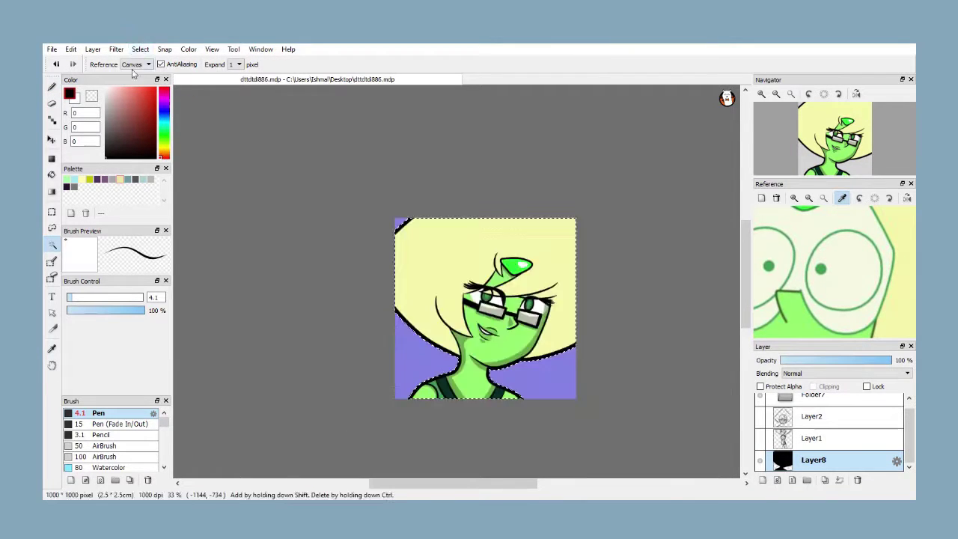
pyautogui.click(138, 50)
pyautogui.click(163, 108)
pyautogui.click(478, 306)
# Fill the expanded silhouette with white (255, 255, 255) on a new layer, move that layer below Layer8, and clear the selection
pyautogui.click(105, 88)
pyautogui.click(762, 479)
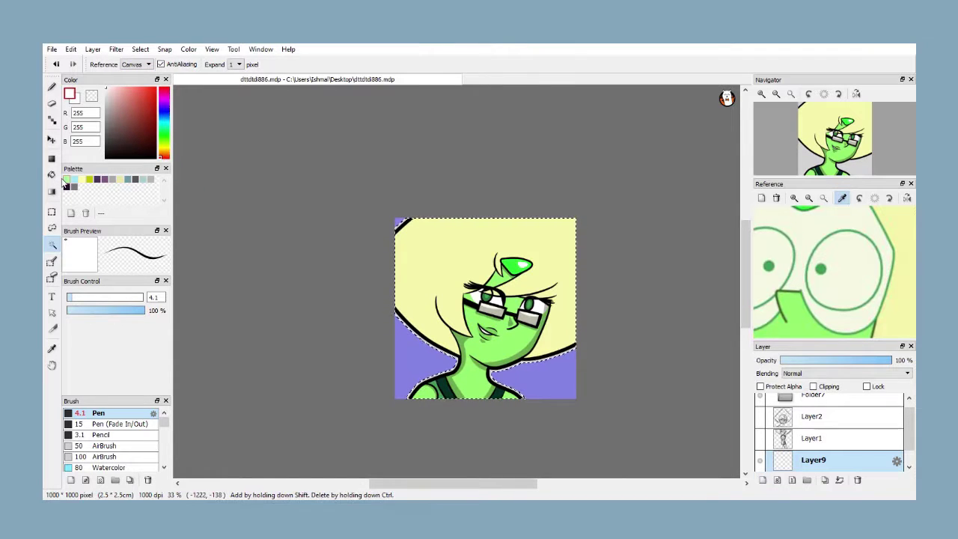
pyautogui.click(52, 159)
pyautogui.moveTo(317, 118); pyautogui.dragTo(659, 416)
pyautogui.scroll(-1, 827, 446)
pyautogui.moveTo(827, 443); pyautogui.dragTo(831, 469)
pyautogui.click(140, 49)
pyautogui.click(154, 77)
pyautogui.scroll(1, 515, 366)
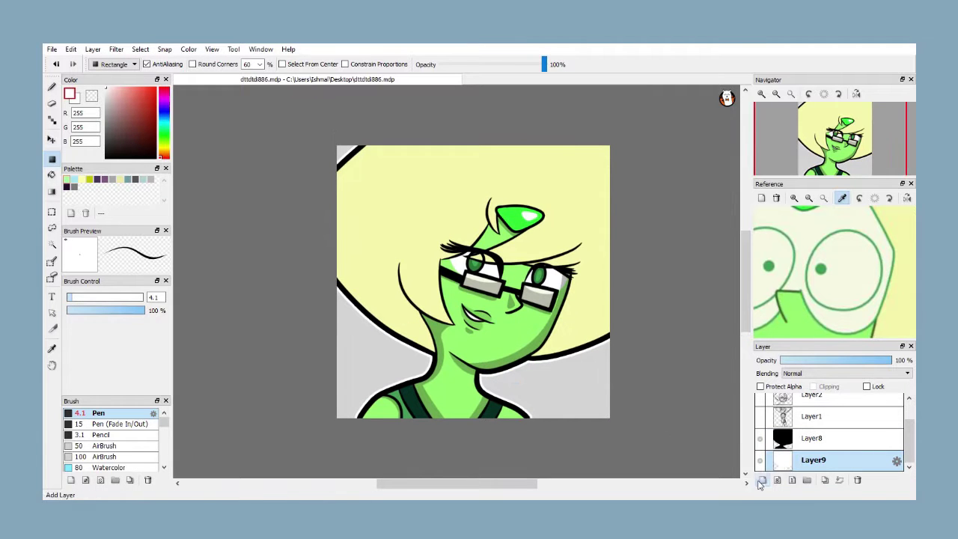
# Add another new layer at the bottom of the layer stack, below Layer9
pyautogui.click(761, 479)
pyautogui.scroll(4, 520, 287)
pyautogui.scroll(-5, 535, 287)
pyautogui.scroll(3, 509, 293)
pyautogui.scroll(2, 817, 434)
# Toggle the visibility of the layers inside Folder7 to locate the lens overlay, and hide Layer5
pyautogui.click(781, 405)
pyautogui.scroll(-3, 777, 413)
pyautogui.click(776, 415)
pyautogui.click(775, 414)
pyautogui.scroll(-1, 775, 417)
pyautogui.click(773, 422)
pyautogui.click(773, 423)
pyautogui.scroll(4, 773, 423)
pyautogui.click(773, 423)
pyautogui.click(774, 423)
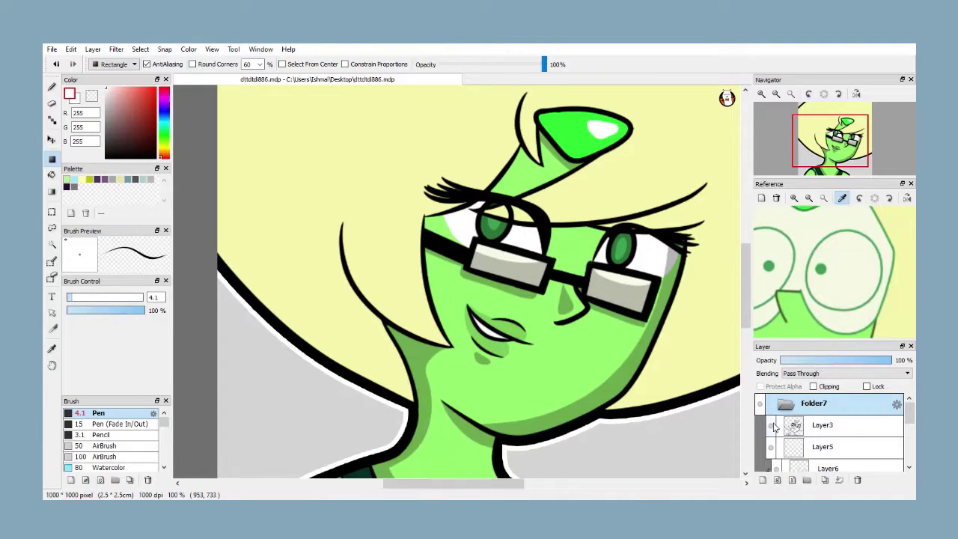
pyautogui.scroll(-1, 775, 423)
pyautogui.click(775, 422)
# Fill the lower part of both lenses with the skin green (148, 239, 110) on Layer4, and hide Layer8 and Layer9
pyautogui.keyDown('alt'); pyautogui.click(579, 356); pyautogui.keyUp('alt')
pyautogui.click(822, 462)
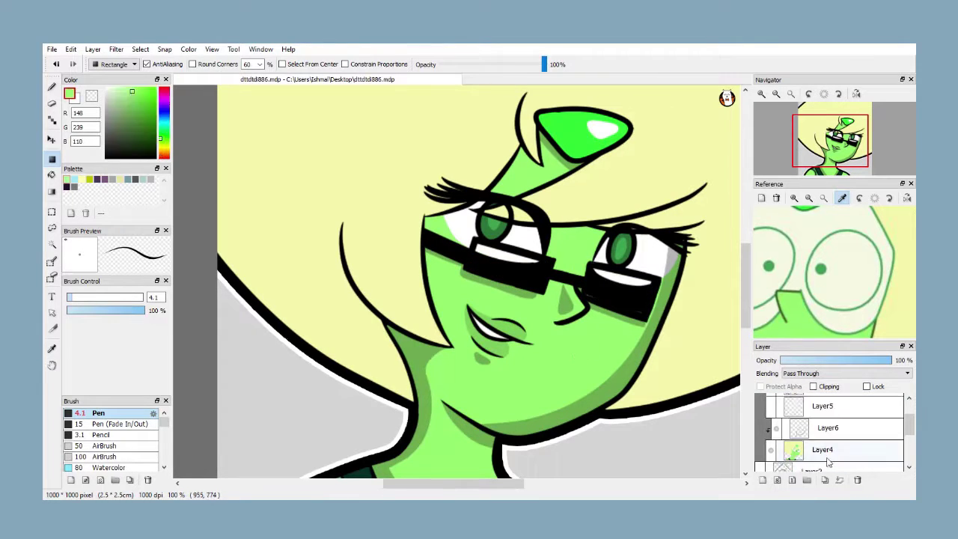
pyautogui.click(51, 175)
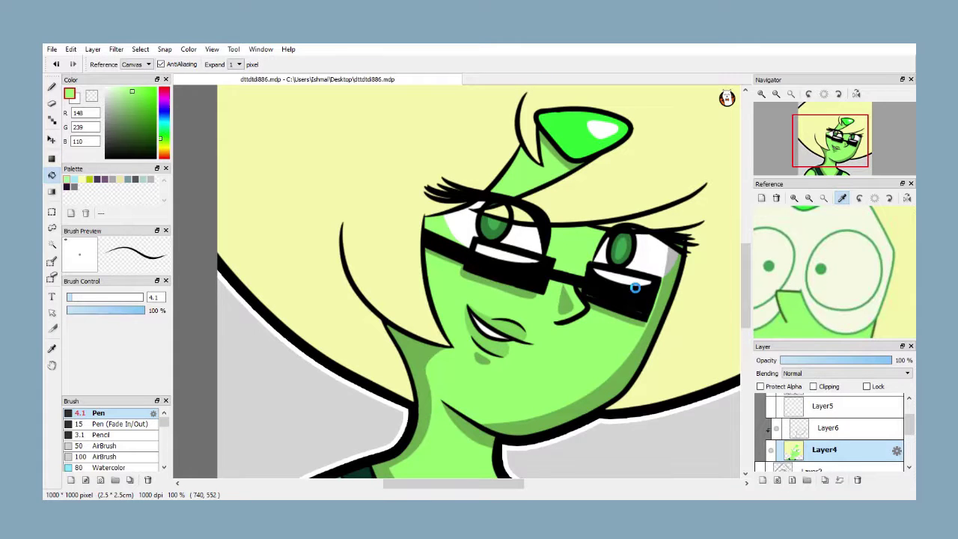
pyautogui.scroll(-1, 807, 433)
pyautogui.click(53, 87)
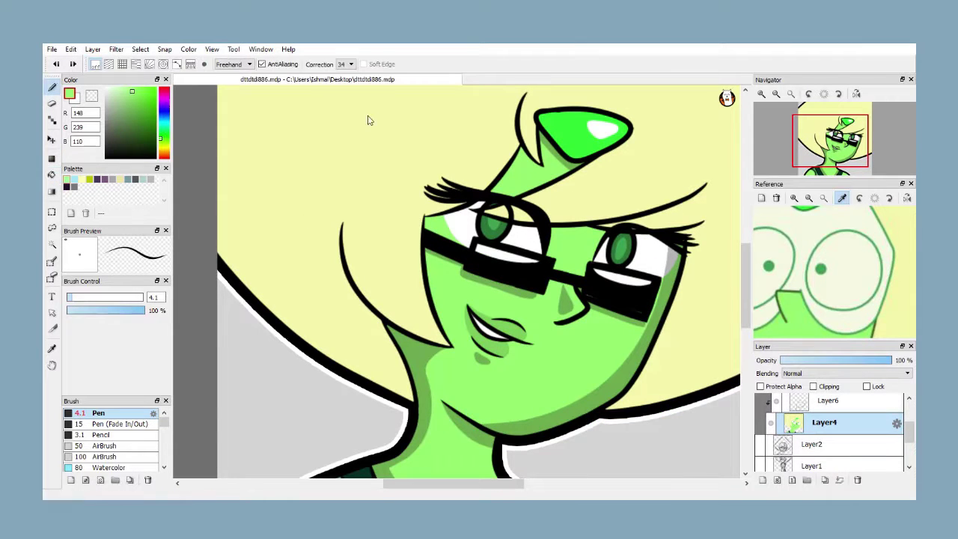
pyautogui.scroll(1, 663, 290)
pyautogui.click(52, 175)
pyautogui.scroll(-3, 800, 440)
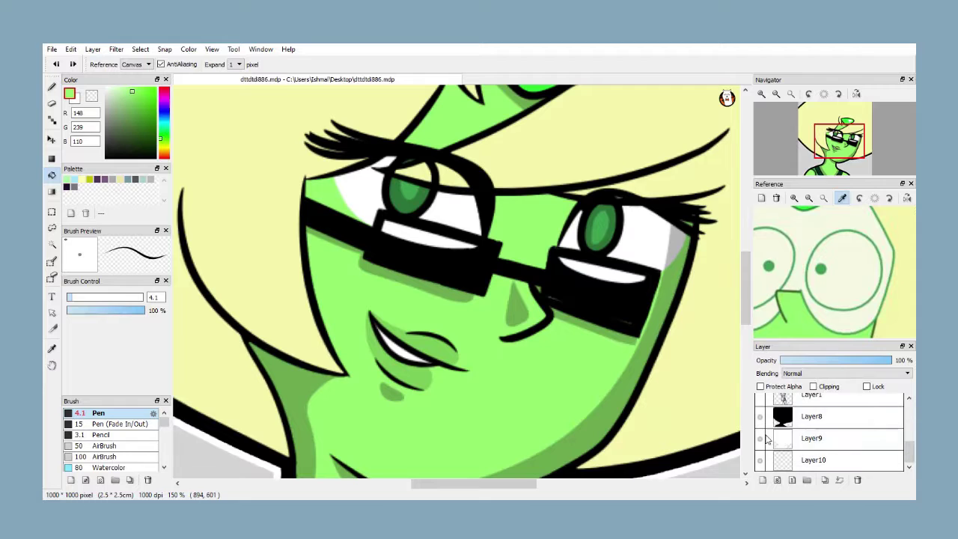
pyautogui.click(761, 422)
pyautogui.scroll(1, 765, 432)
pyautogui.scroll(3, 785, 424)
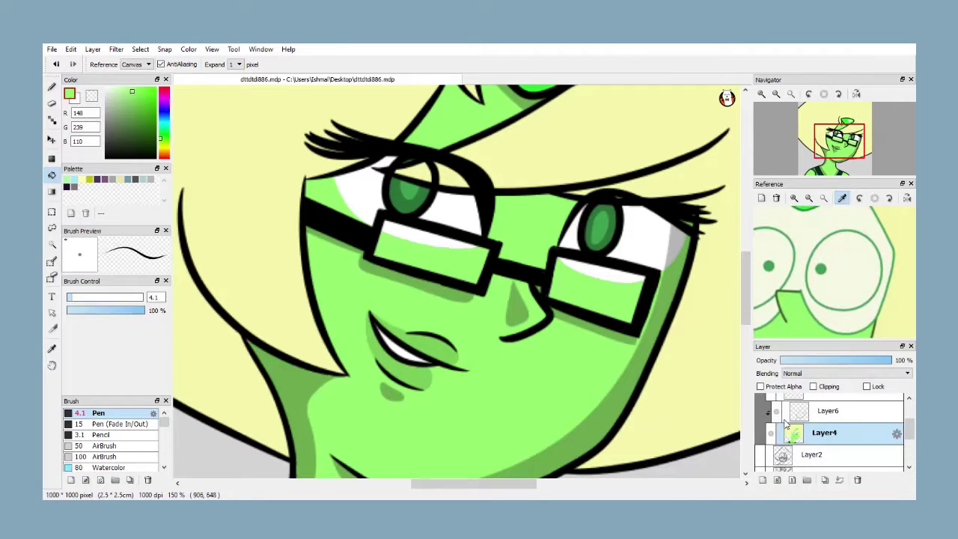
# Show Layer5, Layer8 and Layer9 to check the lenses over the green fill, and hide Layer5 again
pyautogui.click(770, 417)
pyautogui.scroll(-1, 790, 420)
pyautogui.scroll(-3, 791, 421)
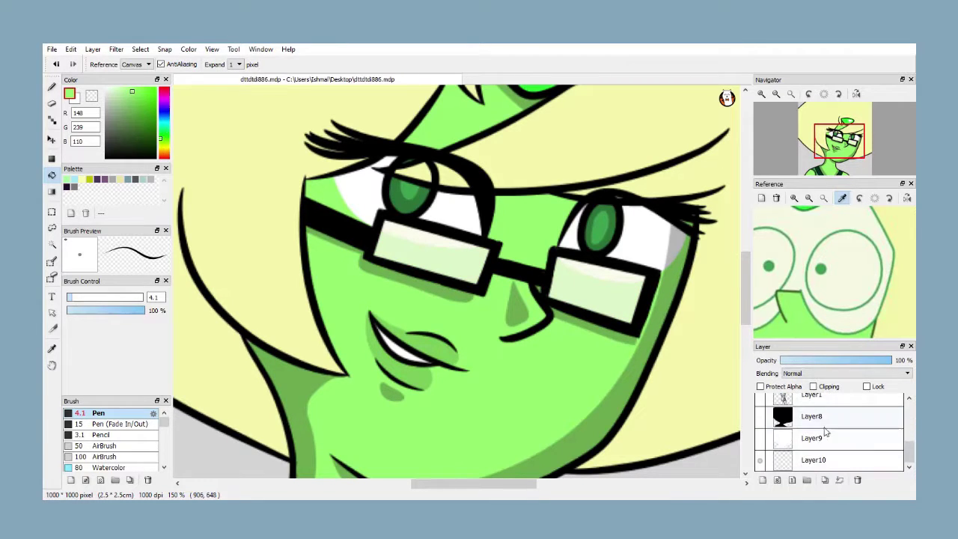
pyautogui.scroll(-1, 481, 302)
pyautogui.scroll(2, 481, 302)
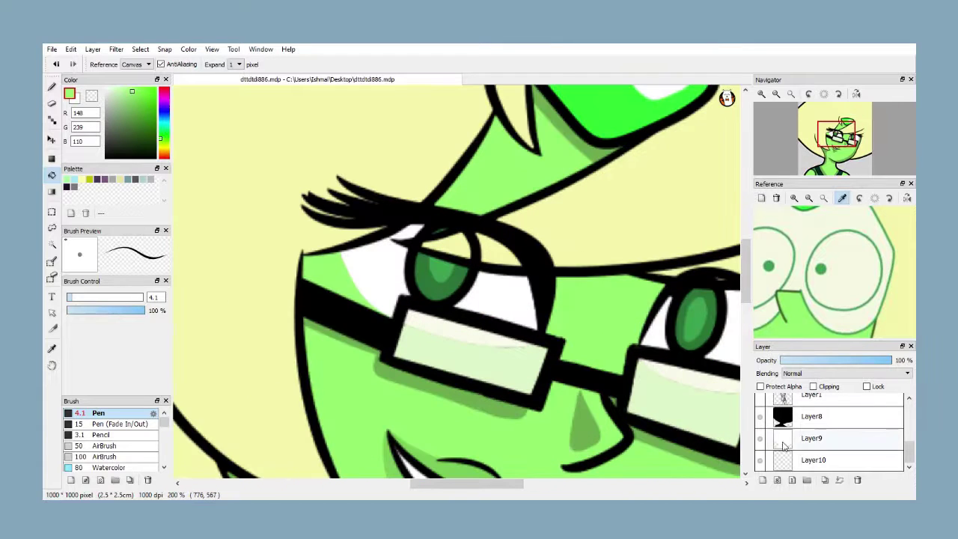
pyautogui.scroll(3, 775, 419)
pyautogui.scroll(-3, 502, 352)
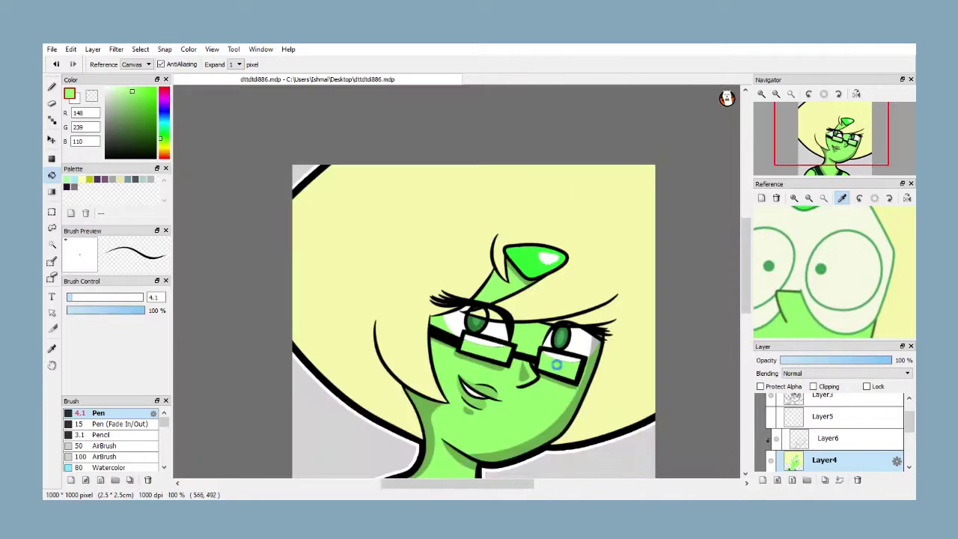
# Paint over the dark fringe along the eye whites inside the lenses with white (255, 255, 255) on Layer4, and show Layer5
pyautogui.scroll(4, 556, 364)
pyautogui.rightClick(649, 257)
pyautogui.press('b')
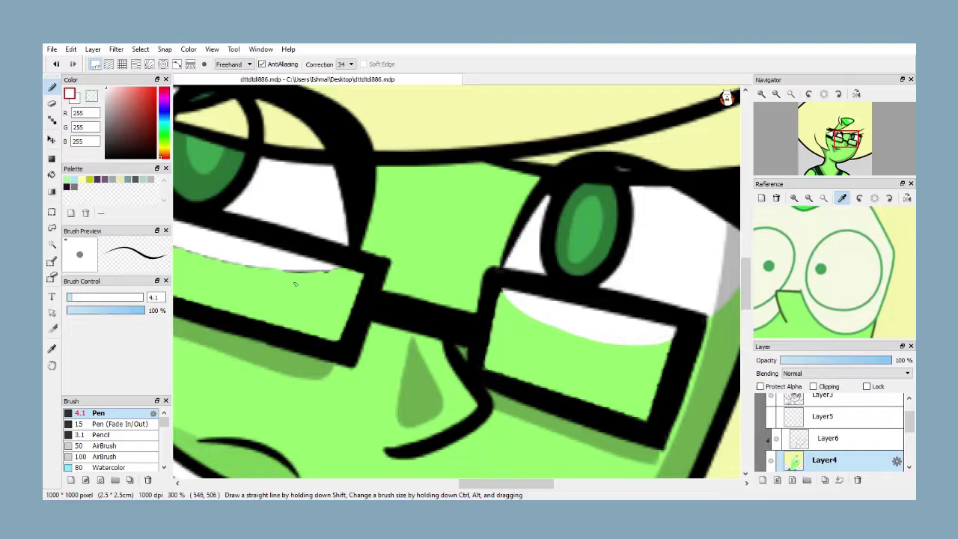
pyautogui.scroll(-2, 259, 276)
pyautogui.scroll(3, 332, 262)
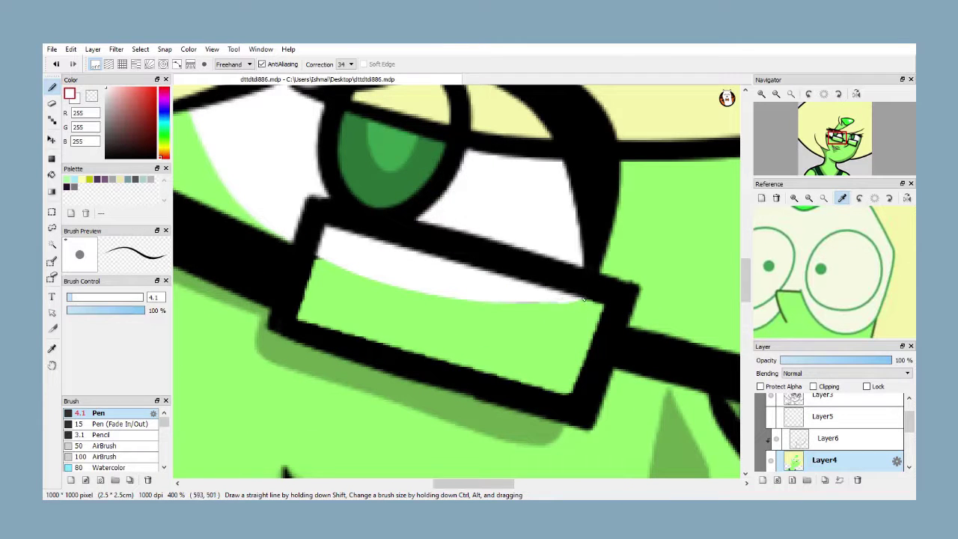
pyautogui.scroll(-2, 436, 284)
pyautogui.scroll(2, 464, 278)
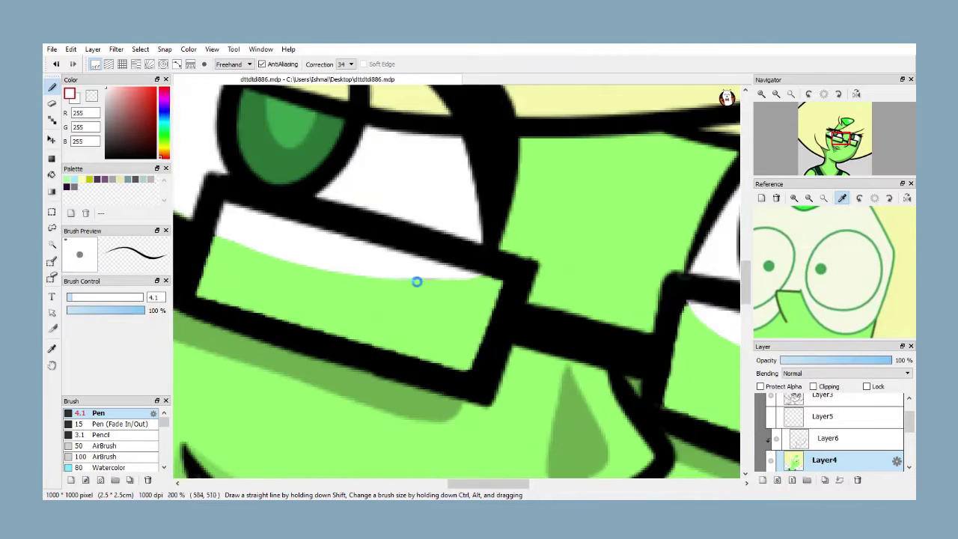
pyautogui.scroll(-2, 419, 299)
pyautogui.scroll(2, 395, 312)
pyautogui.scroll(-2, 394, 312)
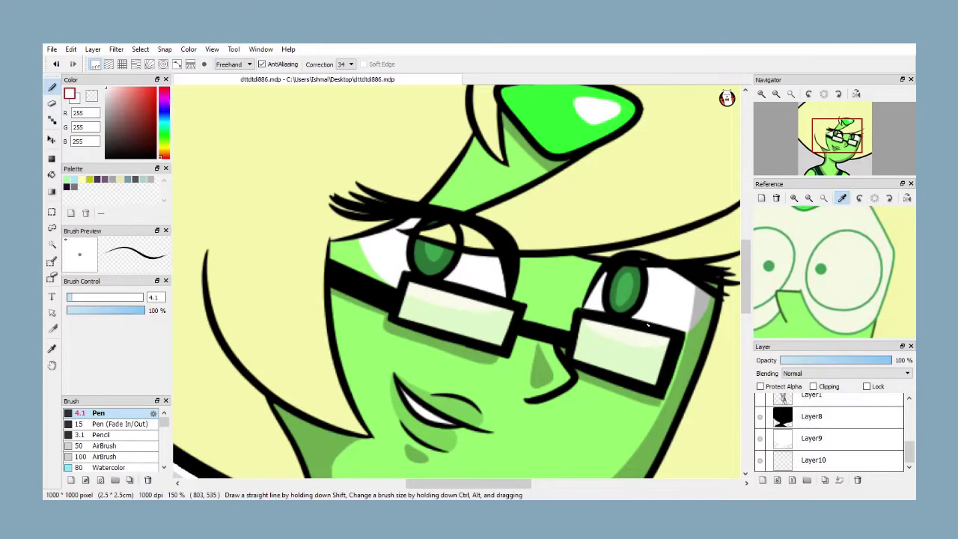
pyautogui.scroll(-3, 568, 309)
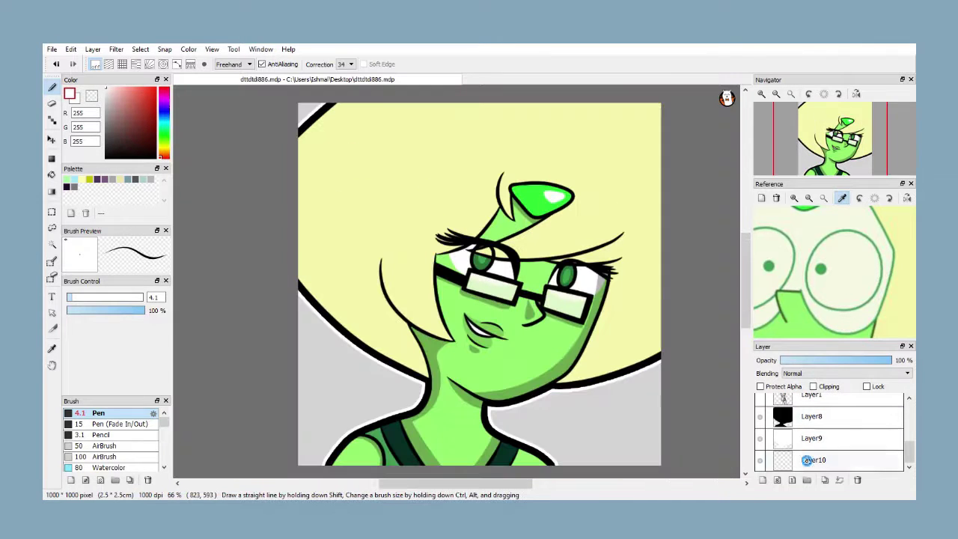
# Fill Layer10 with the pale yellow (243, 247, 173) sampled from the reference image, using a filled rectangle
pyautogui.scroll(-4, 845, 288)
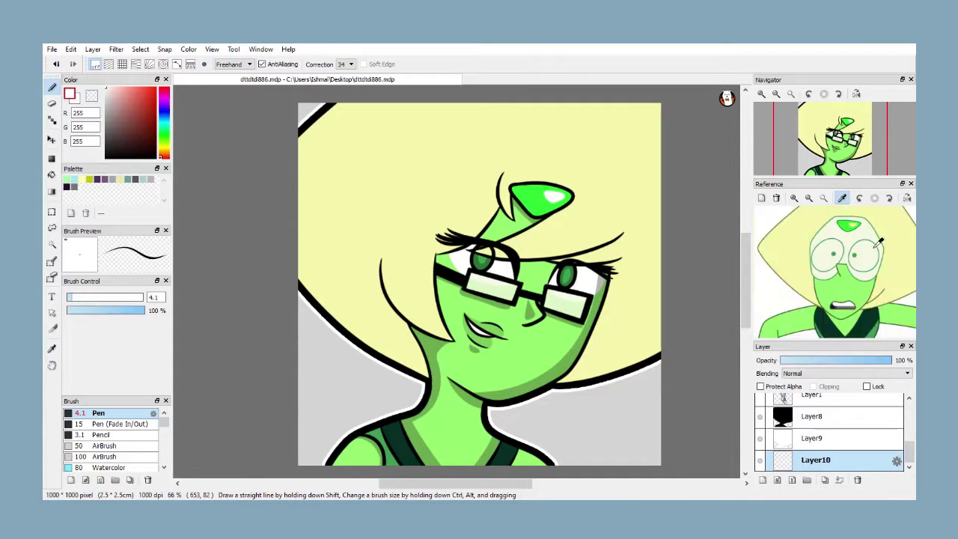
pyautogui.scroll(4, 882, 301)
pyautogui.click(863, 289)
pyautogui.scroll(-3, 381, 172)
pyautogui.click(52, 159)
pyautogui.moveTo(277, 109); pyautogui.dragTo(550, 290)
pyautogui.scroll(3, 377, 204)
pyautogui.scroll(-1, 377, 205)
# Set the blending mode of Layer10 to Difference to darken the background
pyautogui.click(803, 374)
pyautogui.click(812, 437)
pyautogui.scroll(1, 388, 249)
pyautogui.scroll(2, 390, 239)
pyautogui.scroll(-4, 393, 263)
pyautogui.scroll(1, 394, 263)
pyautogui.scroll(-3, 124, 445)
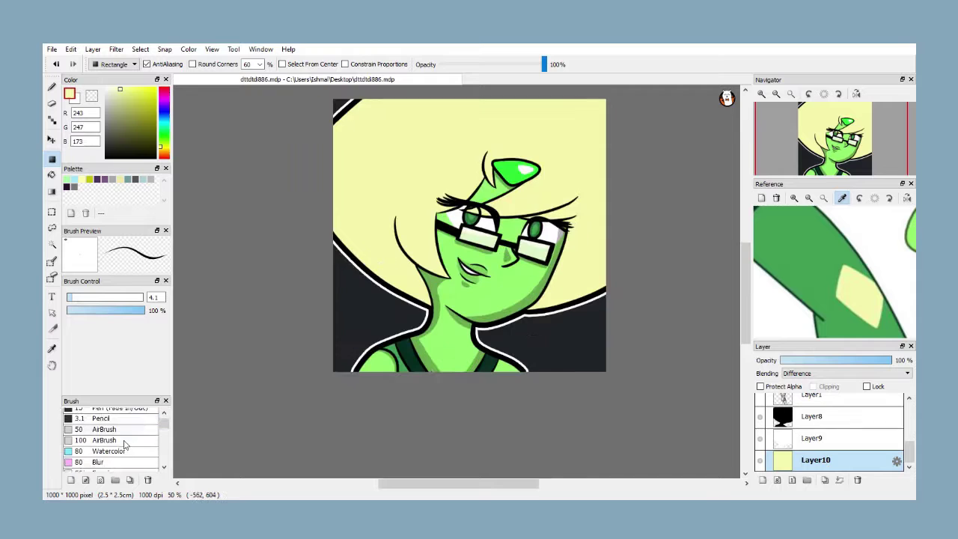
# Add a Multiply layer clipped to Layer10 and choose the Polka Dot brush at size 10
pyautogui.click(763, 480)
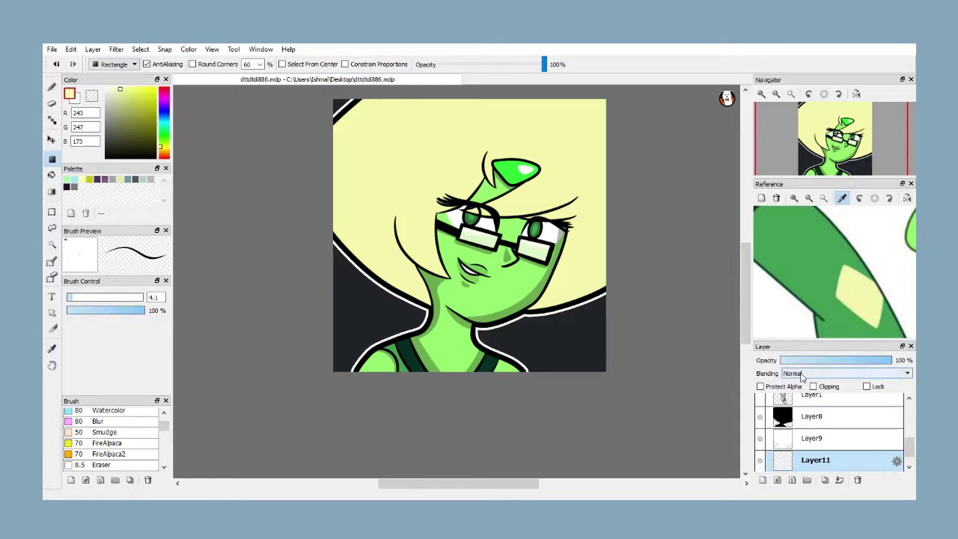
pyautogui.click(813, 386)
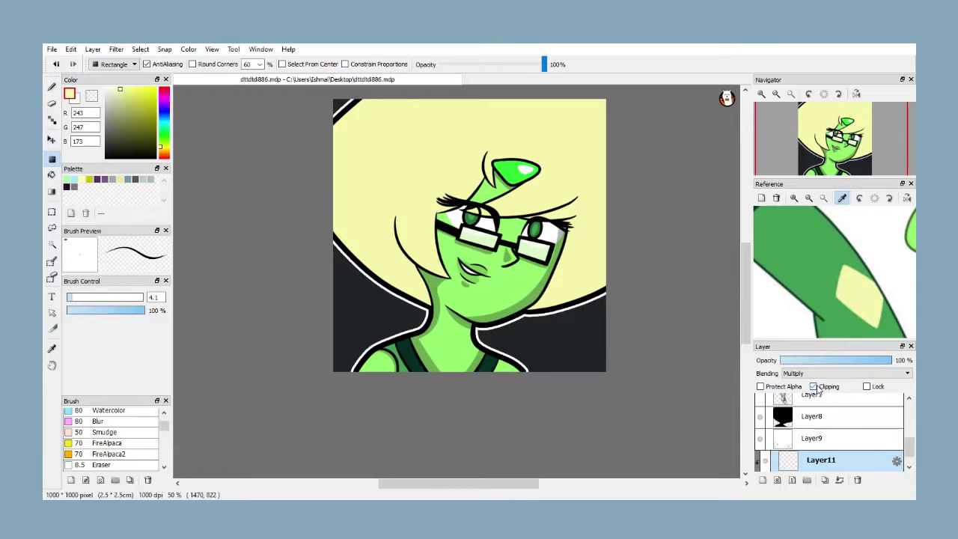
pyautogui.scroll(-3, 113, 442)
pyautogui.click(109, 464)
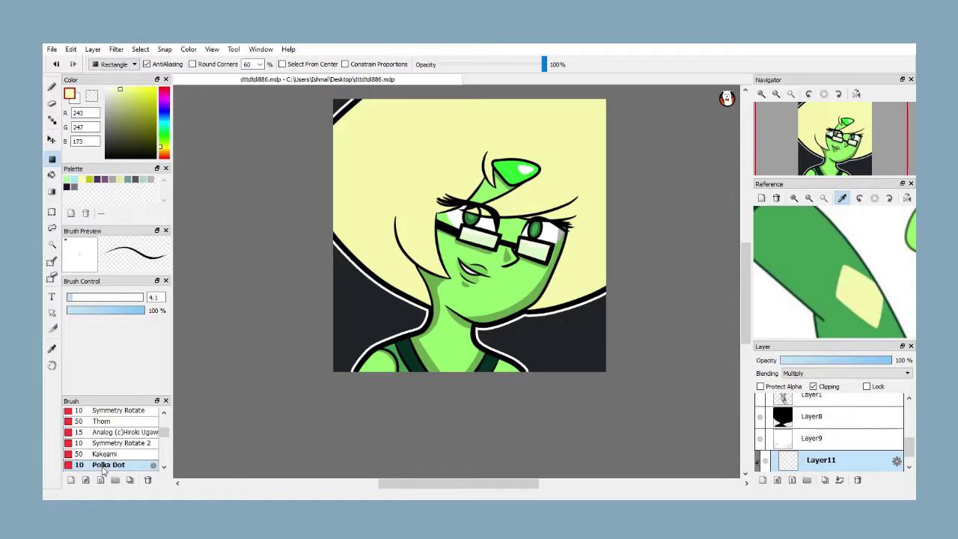
pyautogui.scroll(-1, 393, 362)
# Cover the dark background with polka dots on Layer11
pyautogui.click(51, 87)
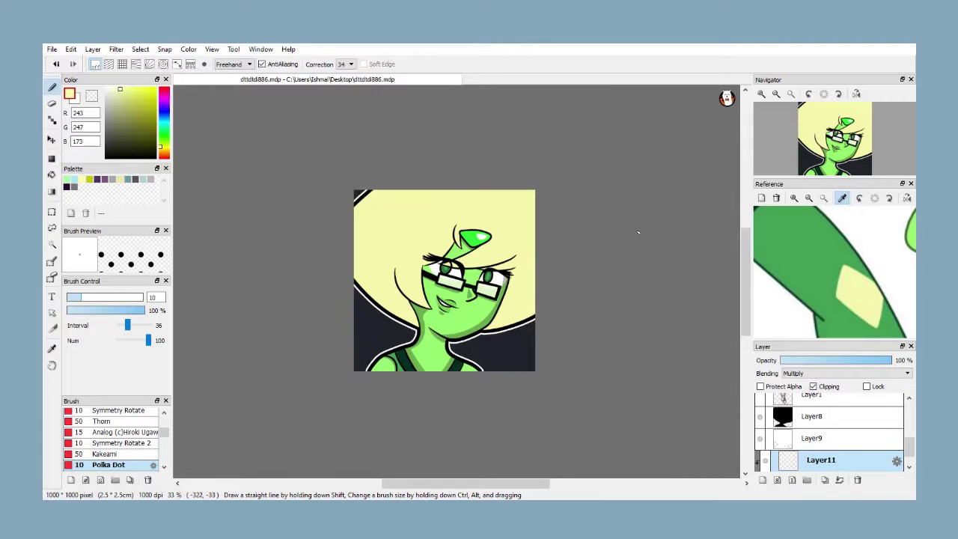
pyautogui.scroll(4, 596, 364)
pyautogui.scroll(-2, 416, 312)
# Add a new clipped layer above Layer6 in Folder7 and set its blending mode to Multiply
pyautogui.scroll(5, 808, 438)
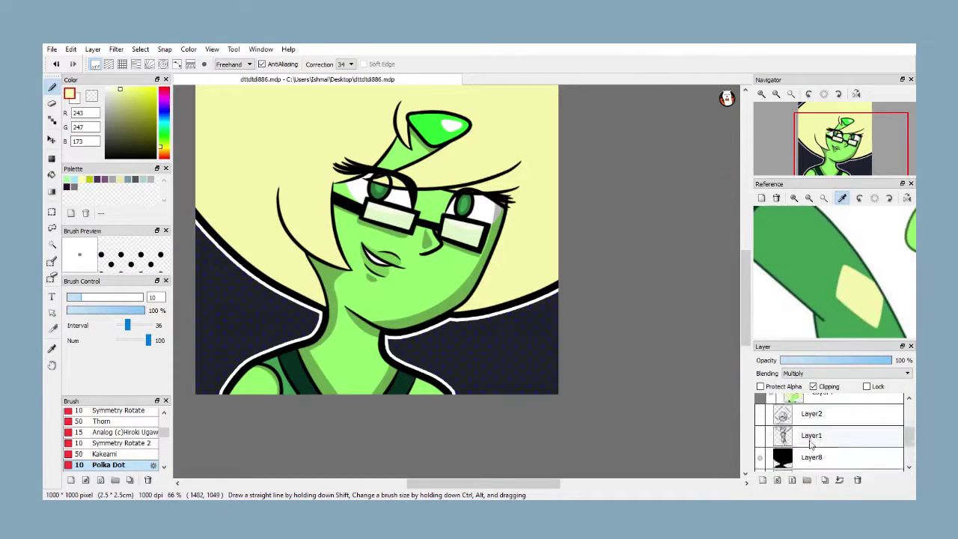
pyautogui.click(812, 449)
pyautogui.click(763, 480)
pyautogui.moveTo(823, 452); pyautogui.dragTo(826, 407)
pyautogui.click(813, 387)
pyautogui.click(810, 374)
pyautogui.click(811, 390)
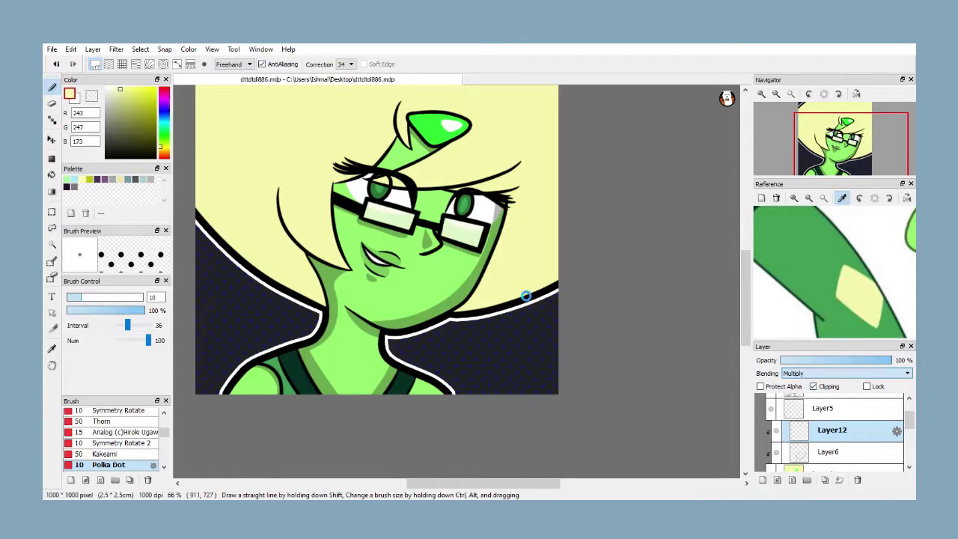
# Cover the character's hair and skin with polka dots on Layer12 using the Polka Dot brush at size 10
pyautogui.scroll(-3, 526, 295)
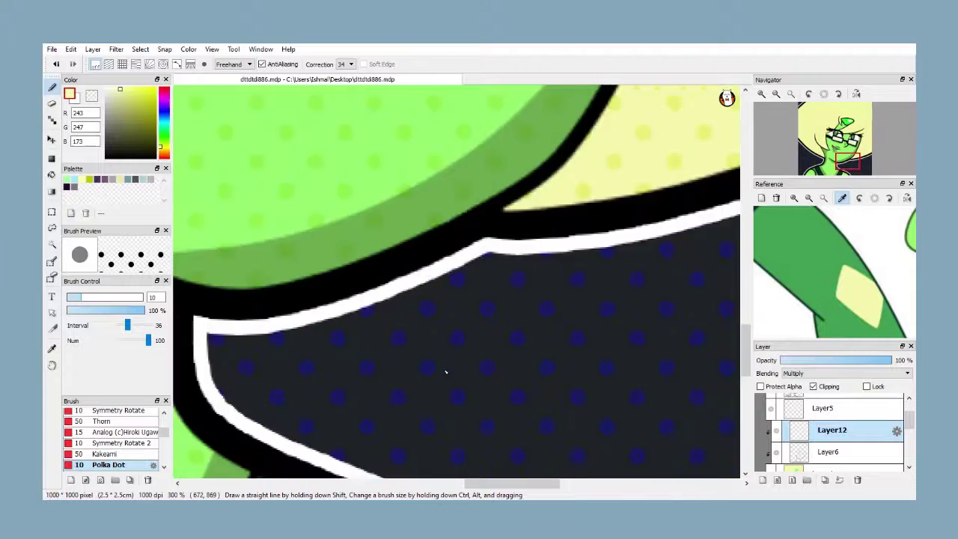
pyautogui.scroll(-3, 425, 324)
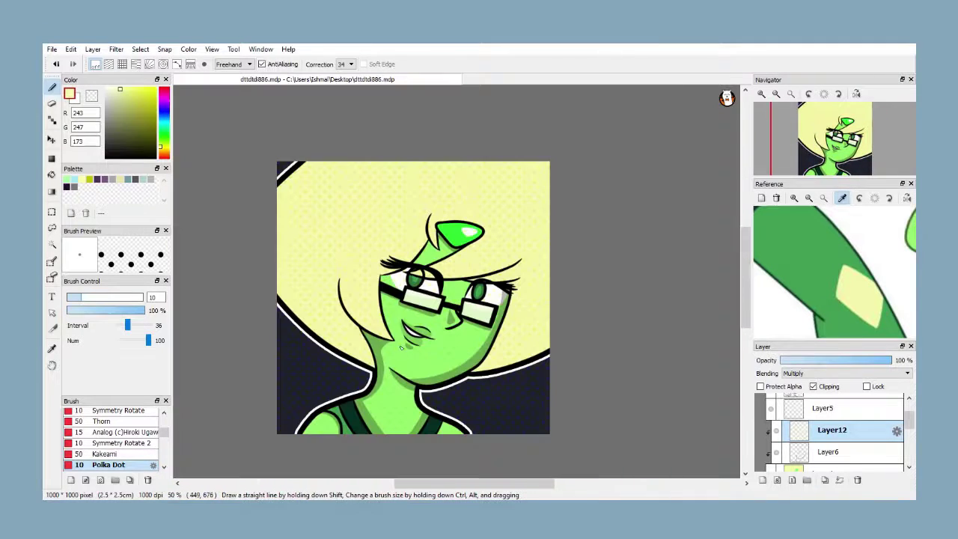
pyautogui.click(53, 49)
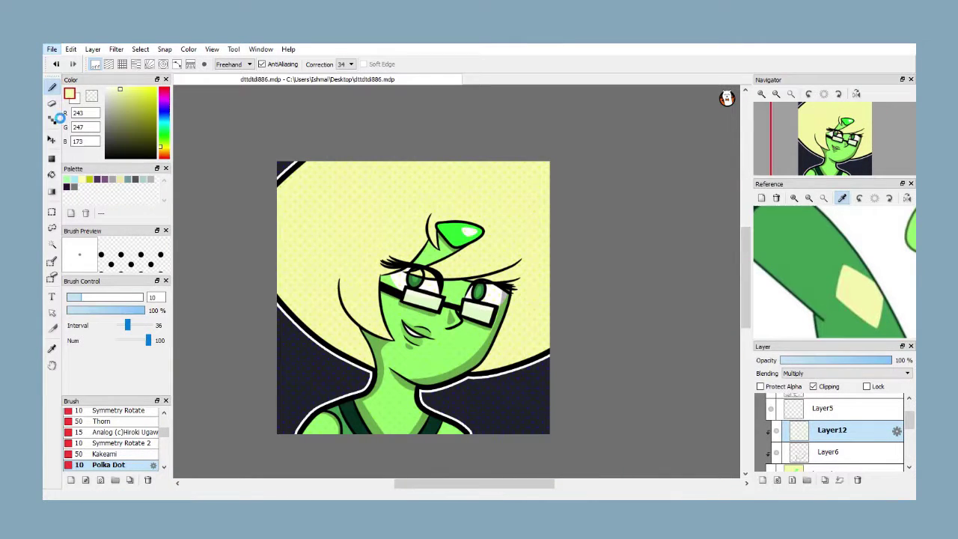
pyautogui.scroll(-2, 464, 214)
pyautogui.scroll(3, 462, 198)
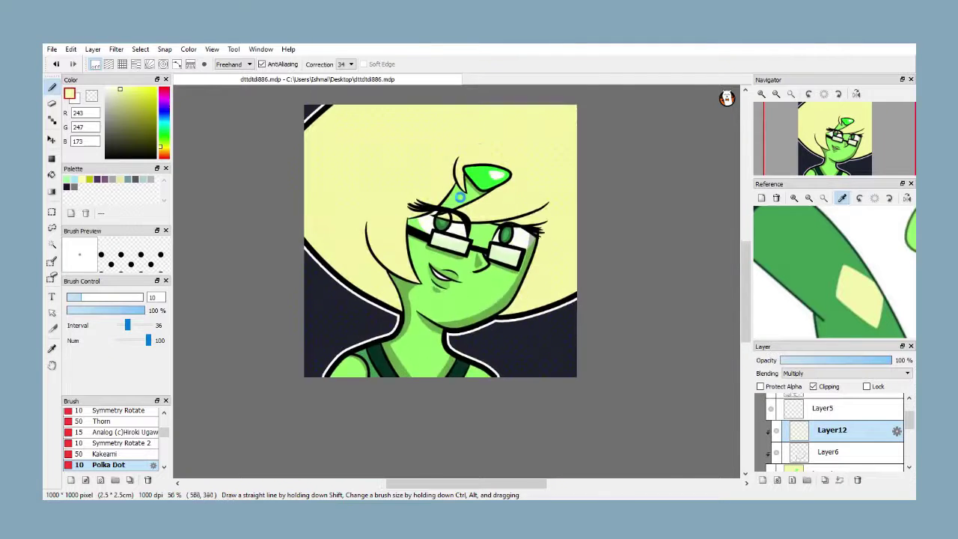
pyautogui.scroll(1, 465, 176)
pyautogui.moveTo(740, 249)
pyautogui.mouseDown()
pyautogui.moveTo(739, 268)
pyautogui.moveTo(740, 256)
pyautogui.mouseUp()
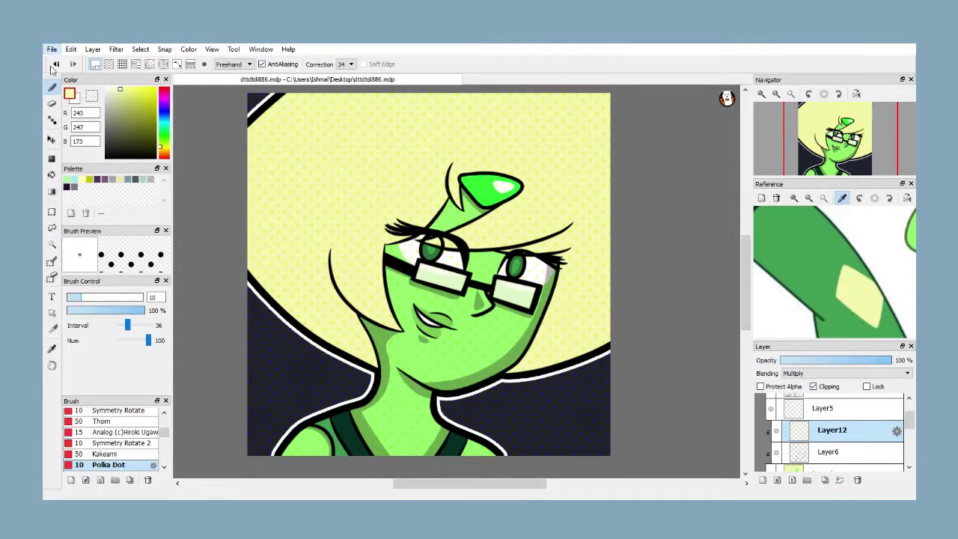